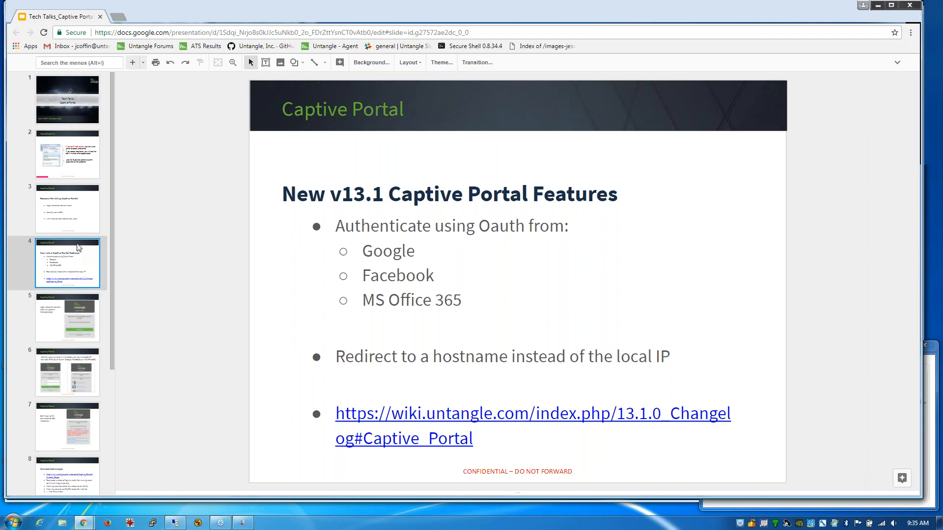
- Display slide 5, the legal-notice example of a basic Captive Portal message page
{"action": "left_click", "coordinate": [77, 320]}
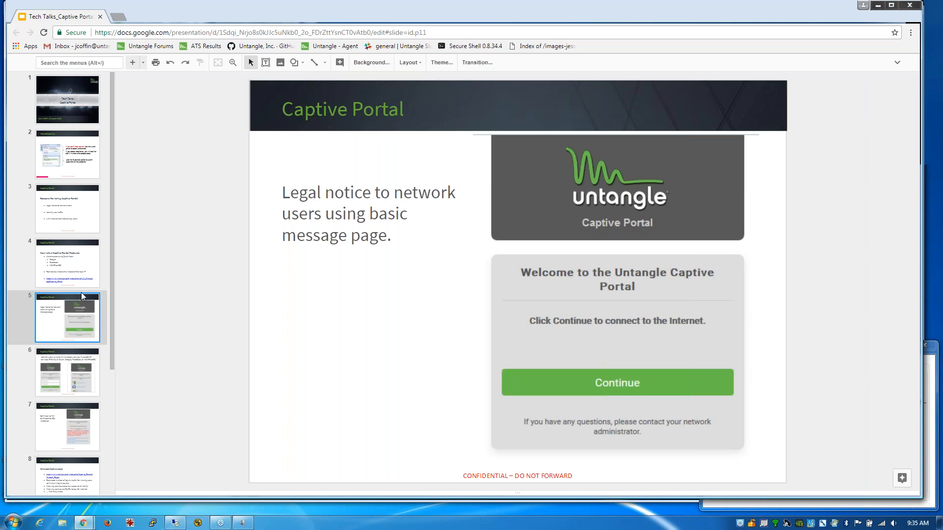
{"action": "mouse_move", "coordinate": [85, 525]}
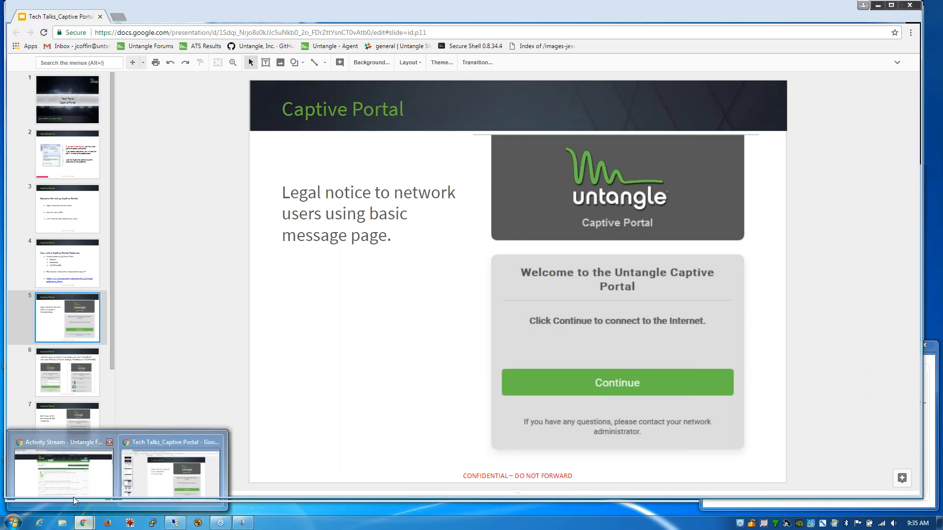
{"action": "mouse_move", "coordinate": [104, 510]}
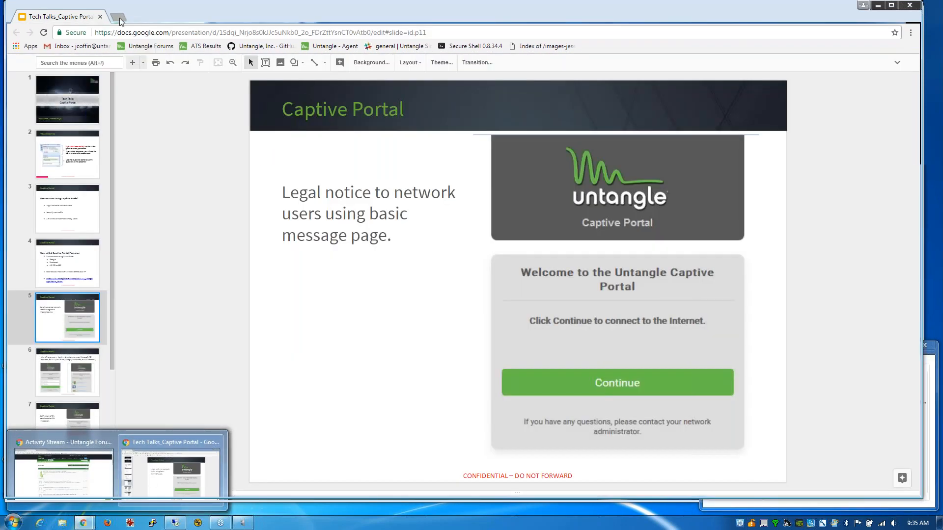
- Load the firewall admin at 192.168.144.37 and reach Captive Portal's Captive Page settings
{"action": "left_click", "coordinate": [119, 17]}
{"action": "type", "text": "192.168.144.37"}
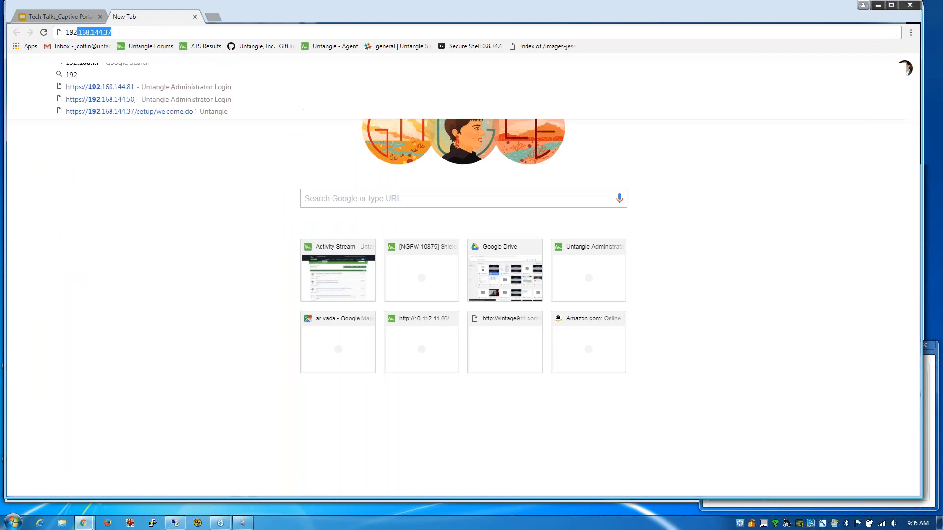
{"action": "key", "text": "Return"}
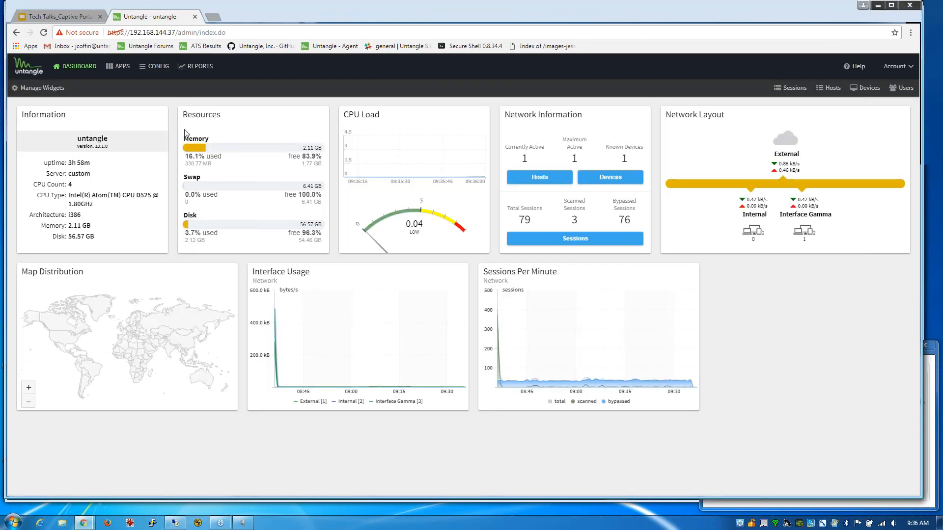
{"action": "left_click", "coordinate": [121, 67]}
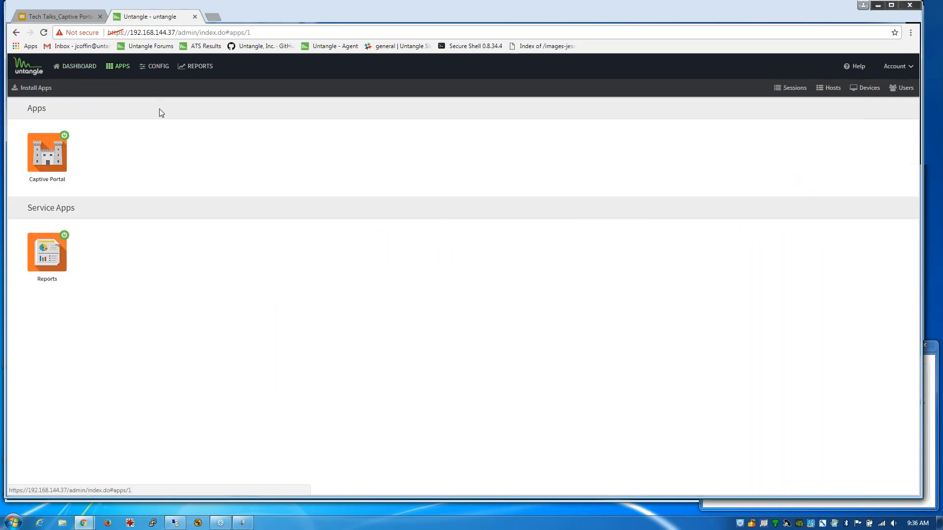
{"action": "left_click", "coordinate": [49, 155]}
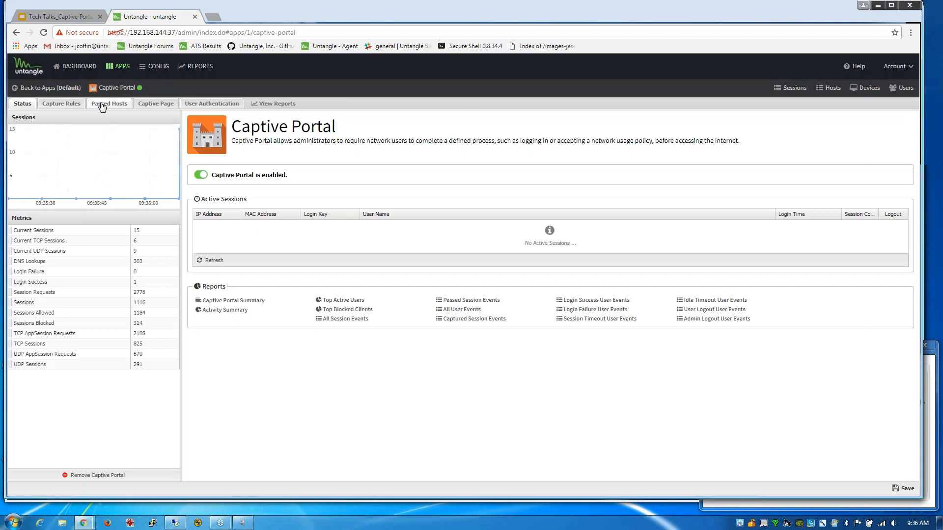
{"action": "left_click", "coordinate": [71, 104]}
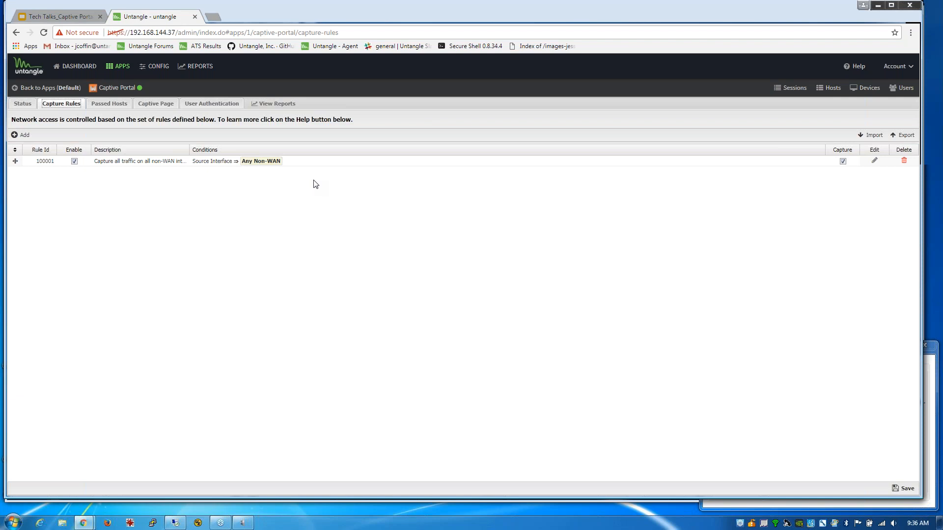
{"action": "left_click", "coordinate": [145, 105]}
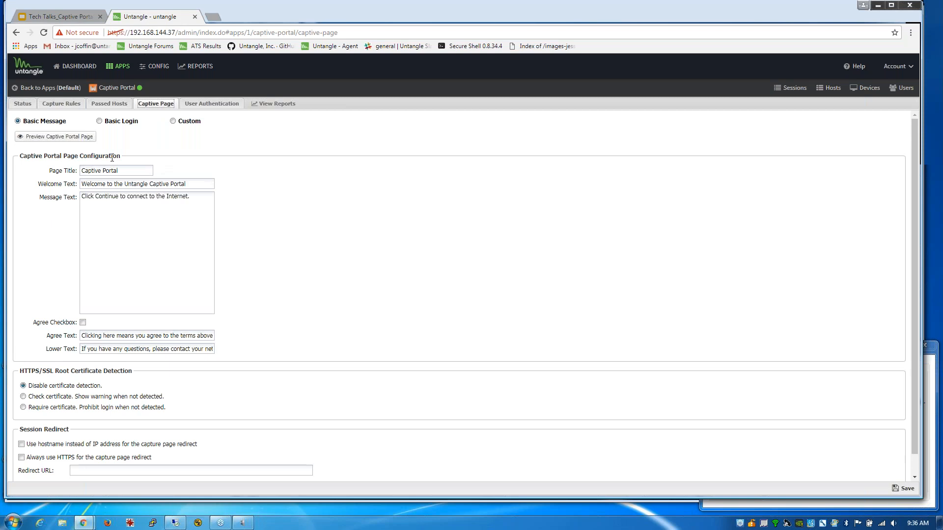
- Append 'Welcome to our network' on a new line of the Message Text and save
{"action": "left_click", "coordinate": [211, 198]}
{"action": "type", "text": "Welcome"}
{"action": "left_click", "coordinate": [911, 33]}
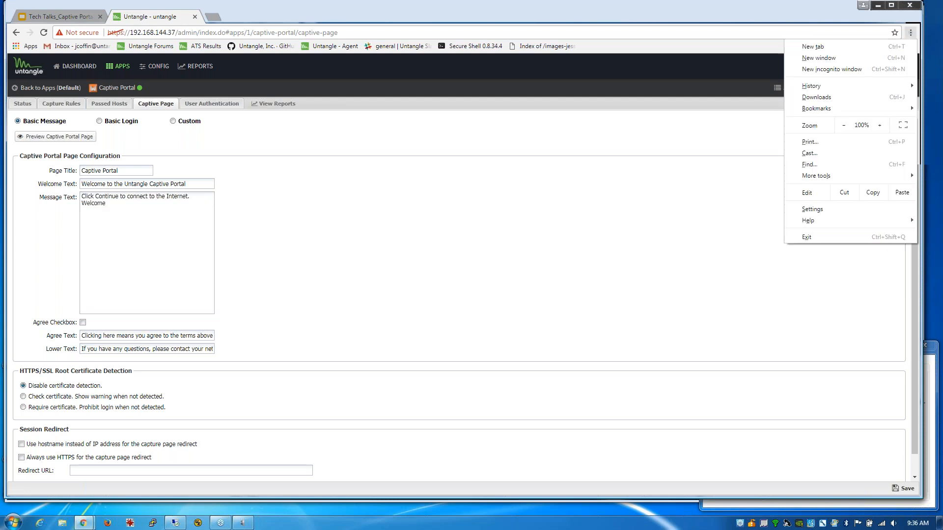
{"action": "left_click", "coordinate": [163, 212]}
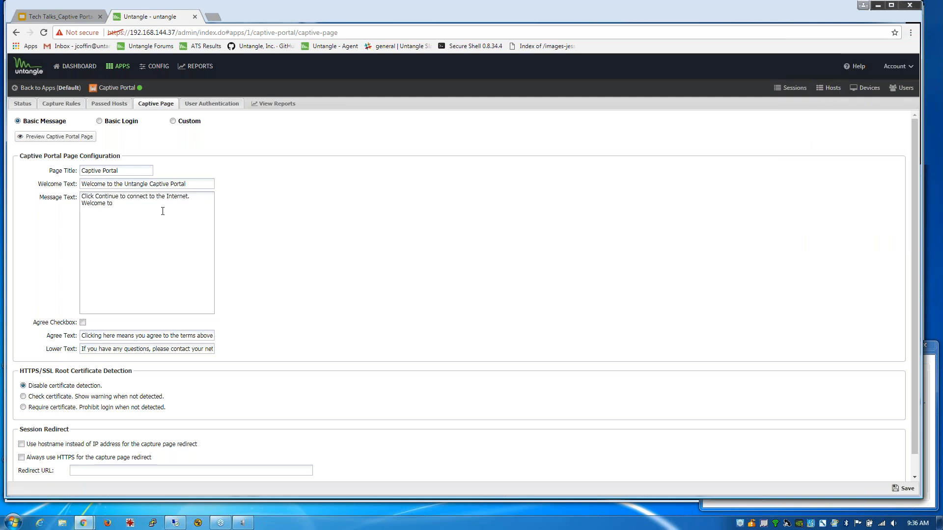
{"action": "type", "text": "etwork"}
{"action": "left_click", "coordinate": [904, 489]}
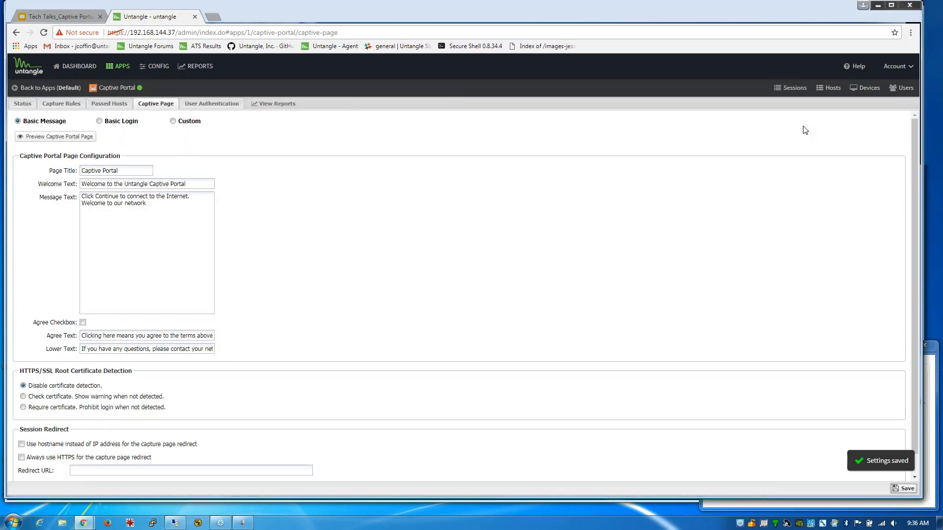
{"action": "left_click", "coordinate": [175, 523]}
- On the remote client, accept the portal page showing the new welcome message to reach CNN
{"action": "left_click", "coordinate": [214, 465]}
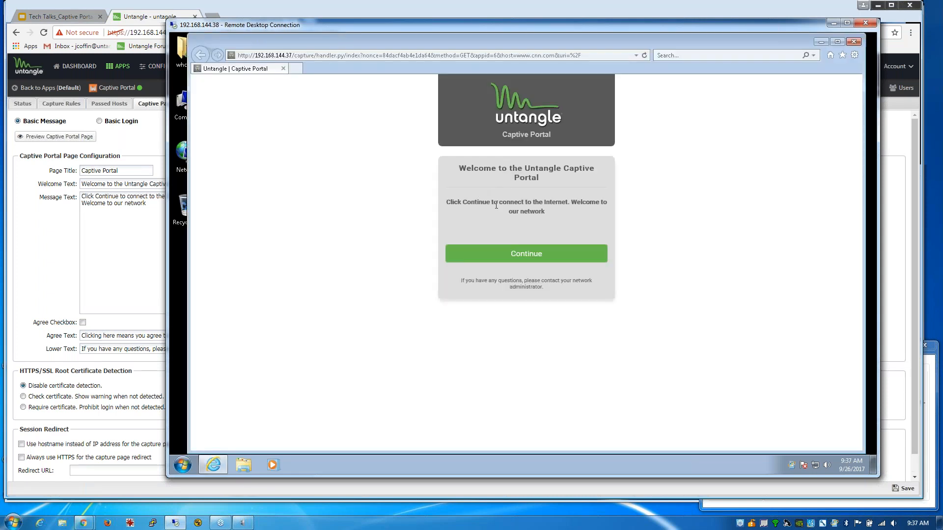
{"action": "left_click_drag", "start_coordinate": [508, 204], "coordinate": [585, 214]}
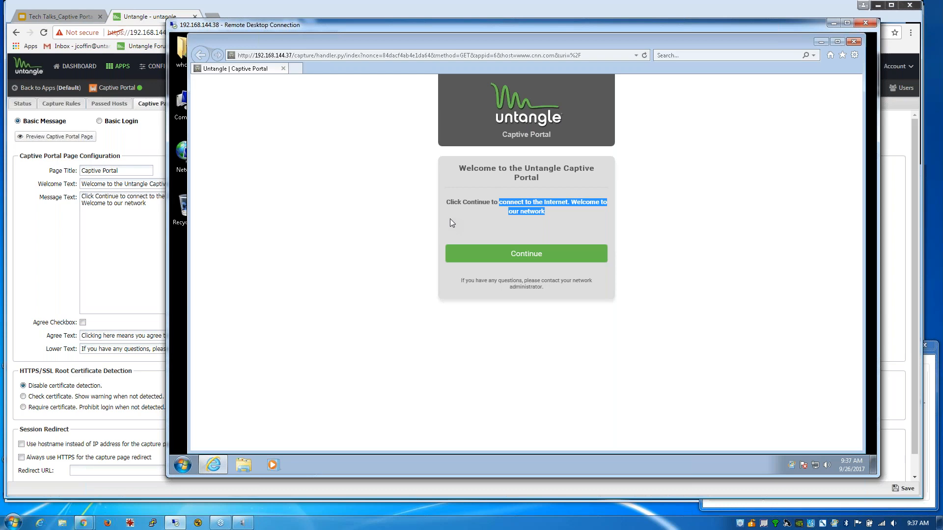
{"action": "left_click", "coordinate": [495, 254]}
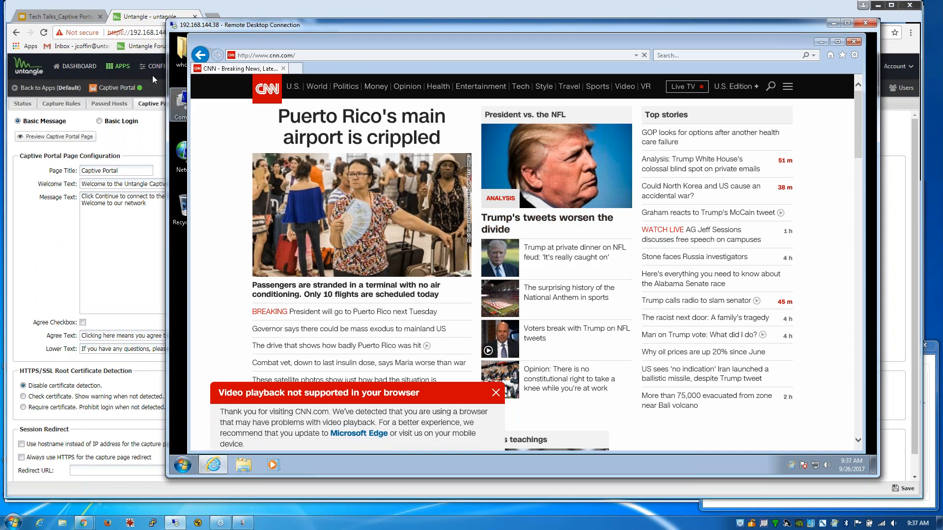
{"action": "left_click", "coordinate": [152, 17]}
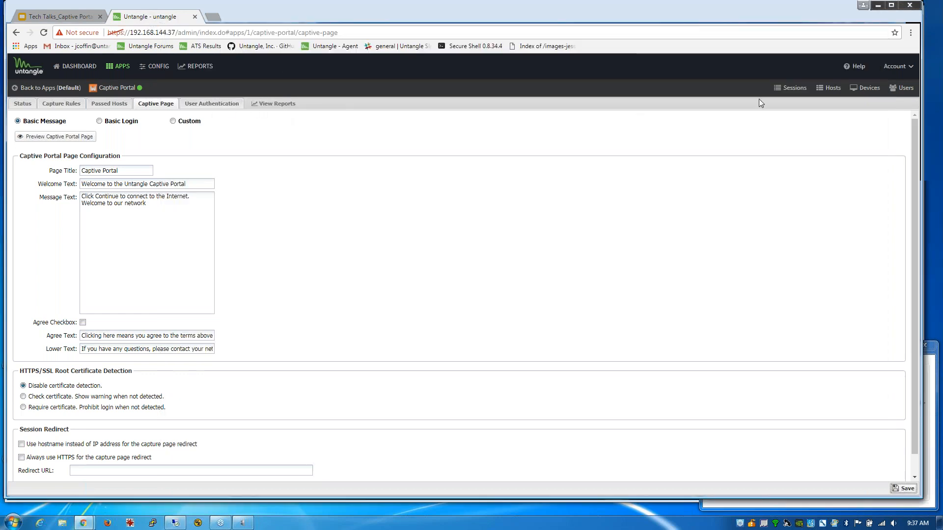
- Inspect the vostro-i7 host in Hosts, then Captive Portal's Status and Captive Page tabs
{"action": "left_click", "coordinate": [829, 92]}
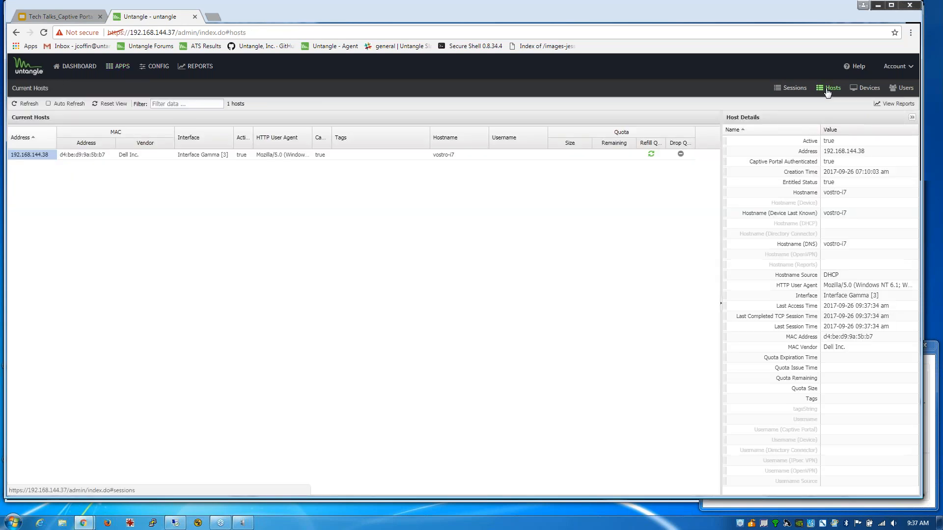
{"action": "double_click", "coordinate": [458, 157]}
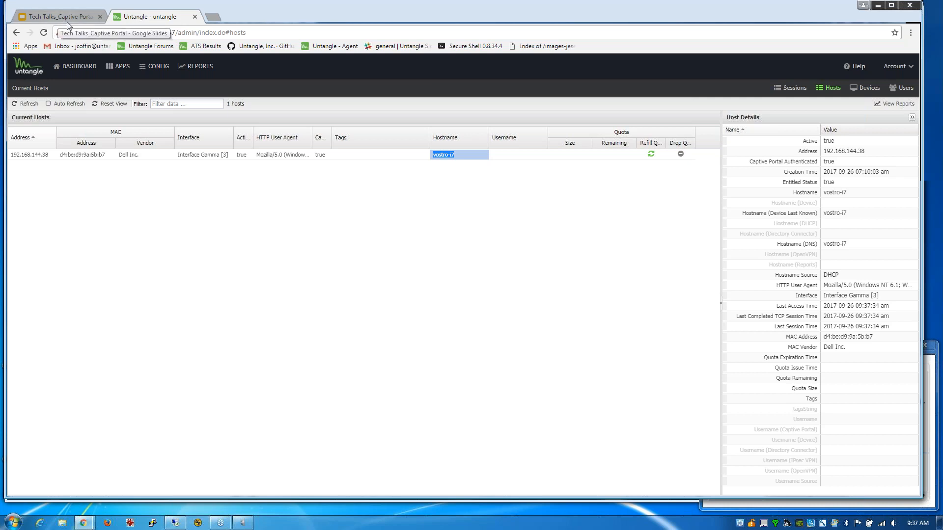
{"action": "left_click", "coordinate": [119, 68]}
{"action": "left_click", "coordinate": [56, 149]}
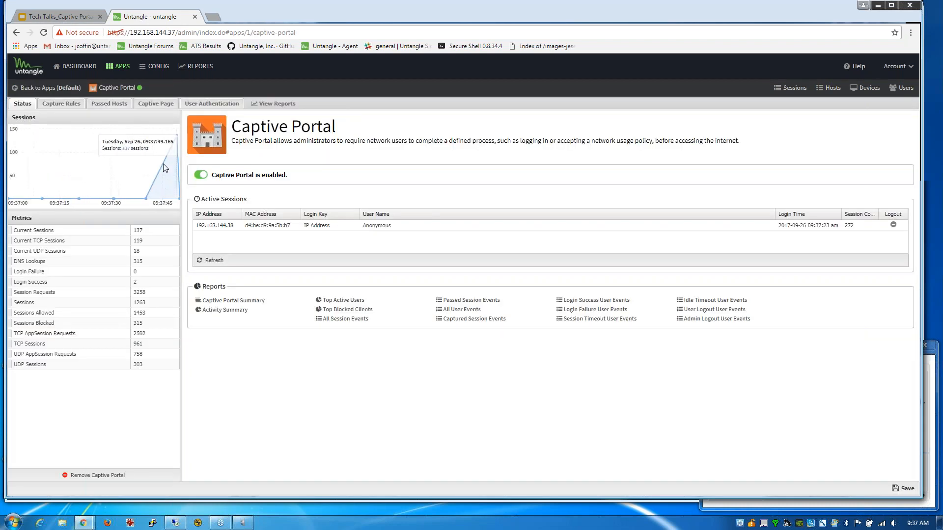
{"action": "left_click", "coordinate": [156, 104]}
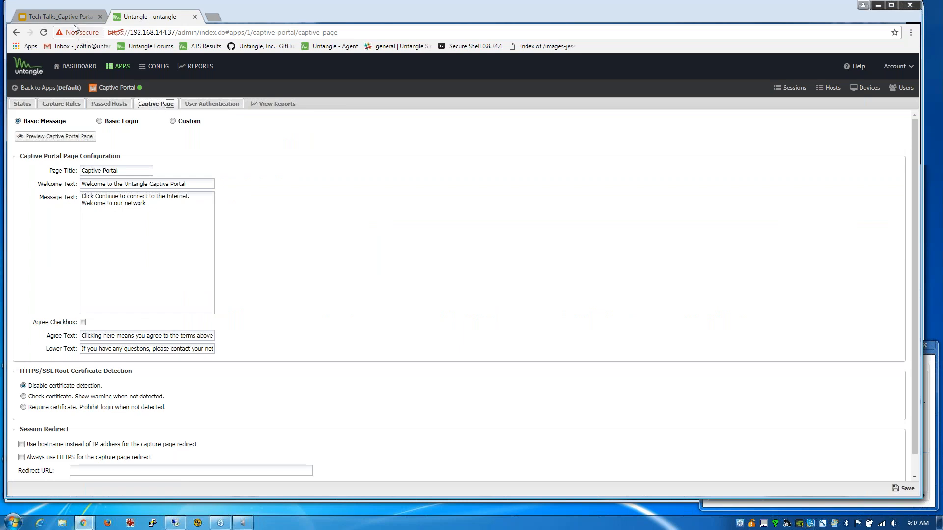
{"action": "left_click", "coordinate": [61, 17]}
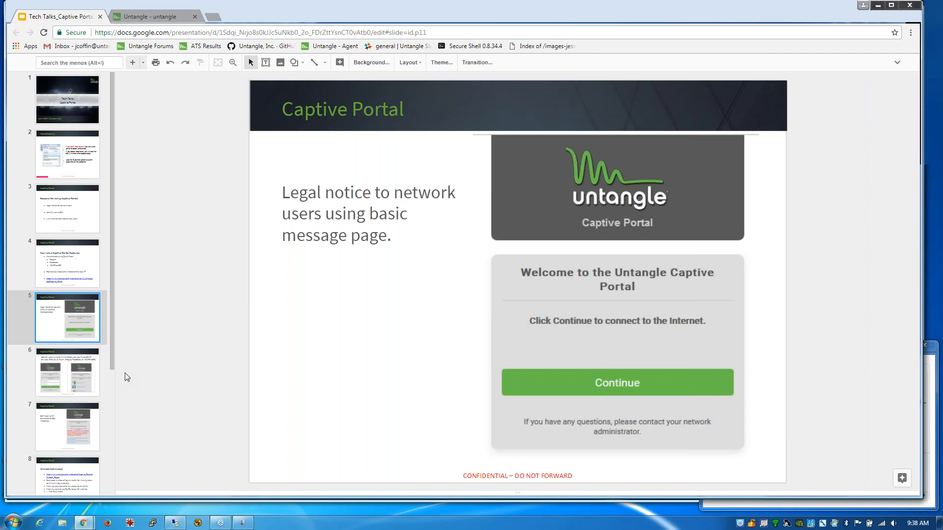
- Show slide 6 and highlight RADIUS and Oauth as user-identification options
{"action": "left_click", "coordinate": [64, 377]}
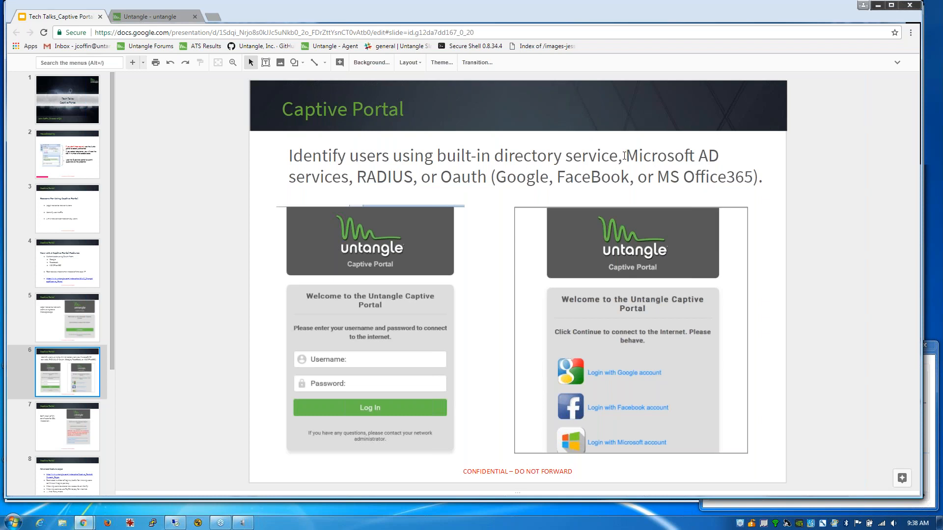
{"action": "double_click", "coordinate": [376, 177]}
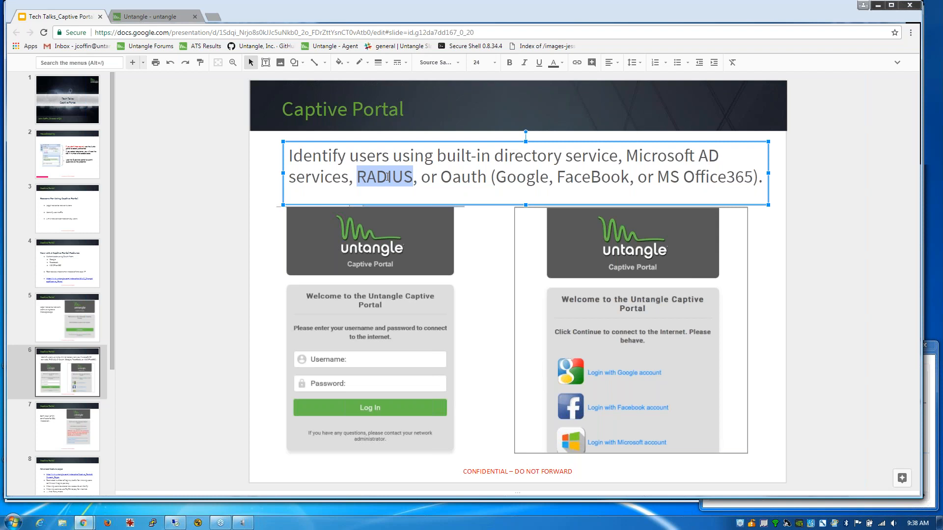
{"action": "left_click_drag", "start_coordinate": [442, 177], "coordinate": [490, 178]}
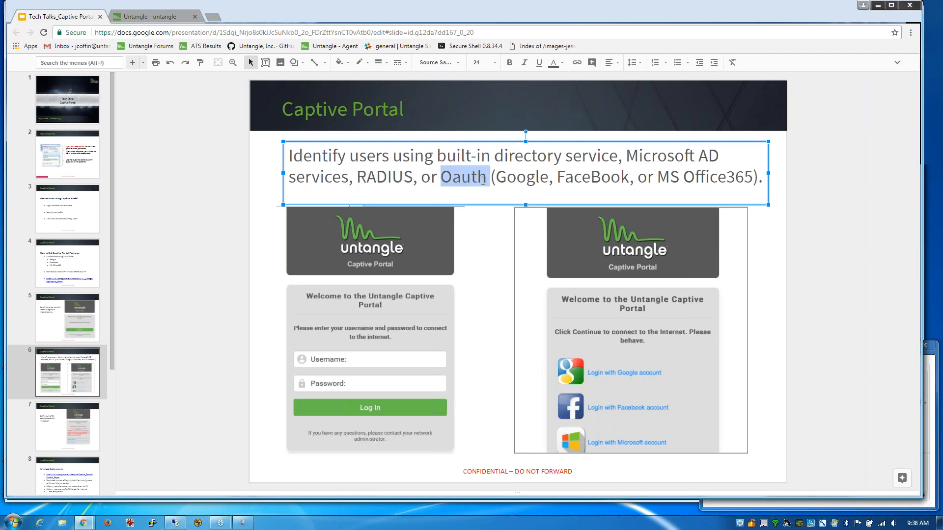
{"action": "left_click", "coordinate": [86, 524]}
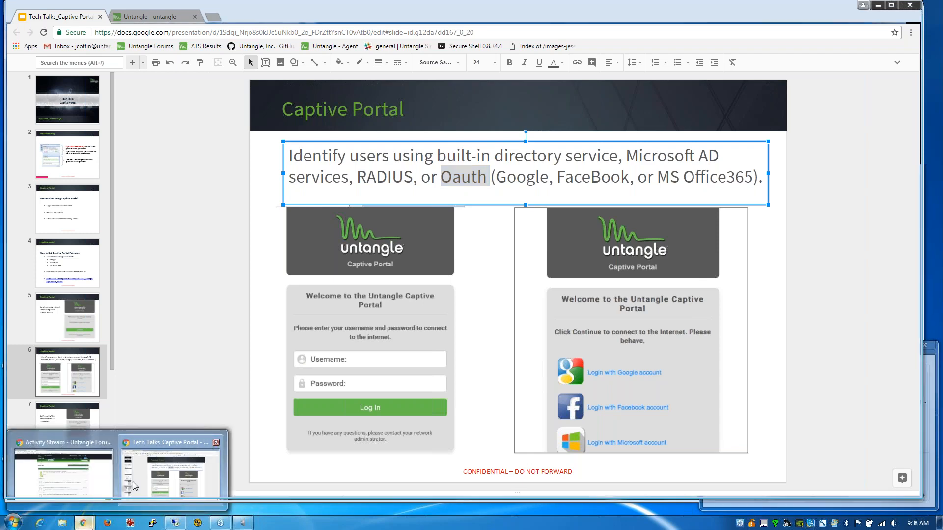
{"action": "left_click", "coordinate": [167, 15]}
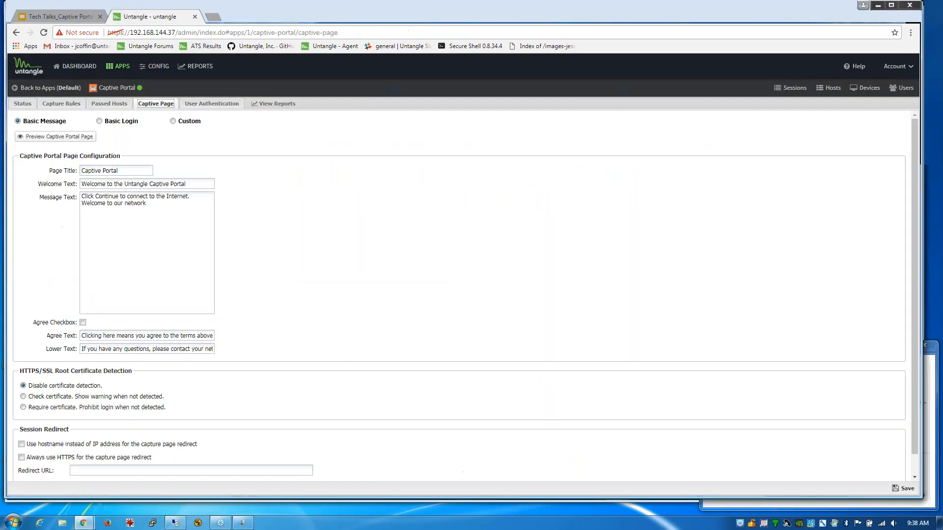
{"action": "left_click", "coordinate": [100, 122]}
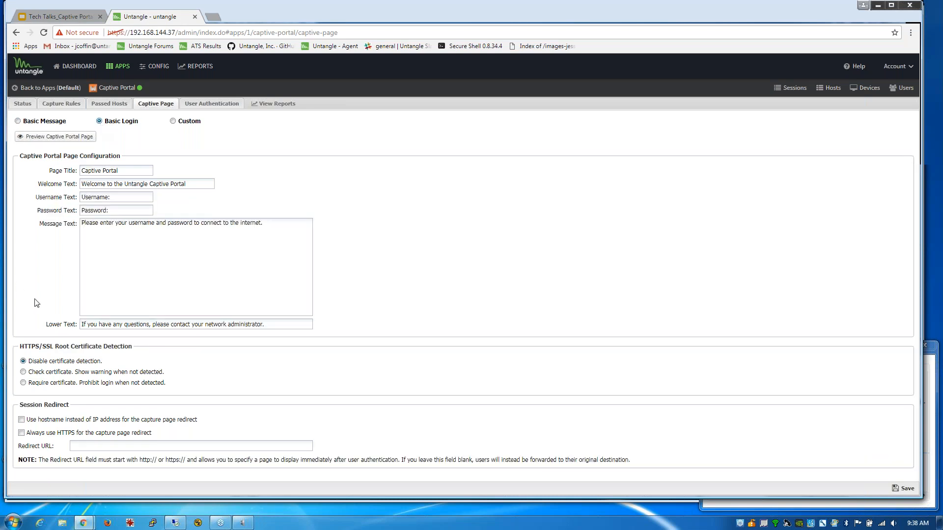
{"action": "left_click", "coordinate": [79, 137]}
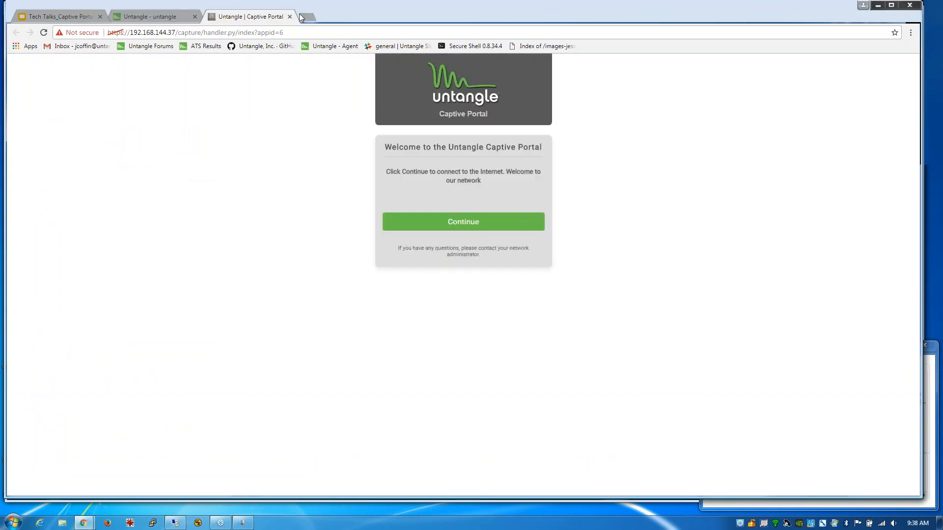
{"action": "left_click", "coordinate": [290, 17]}
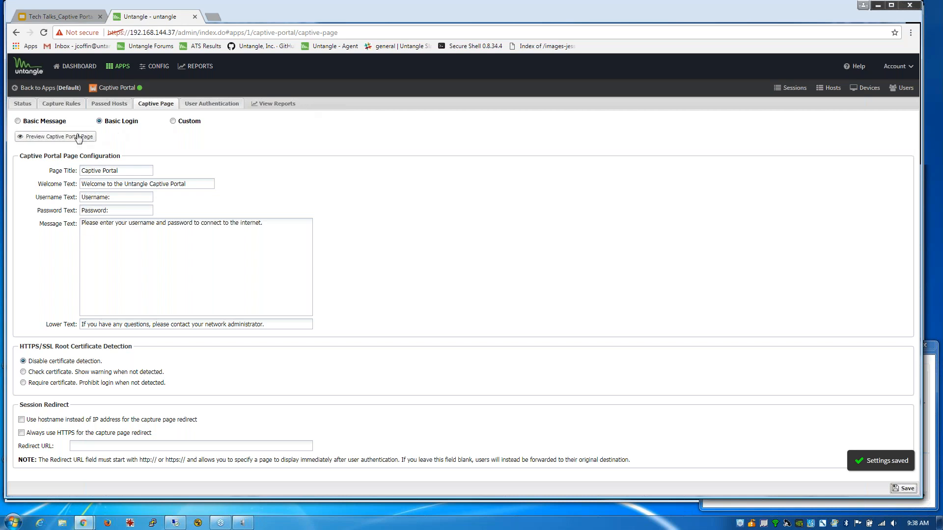
{"action": "left_click", "coordinate": [89, 138]}
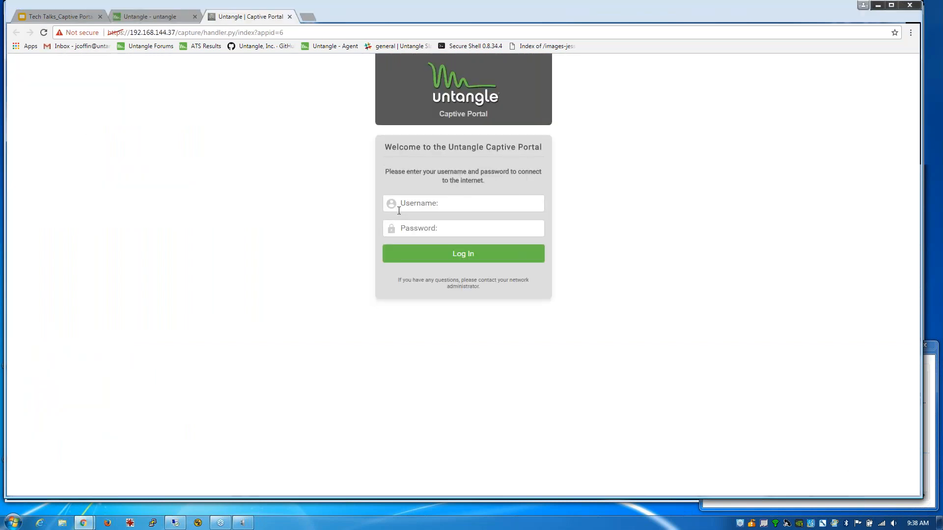
{"action": "left_click", "coordinate": [290, 17]}
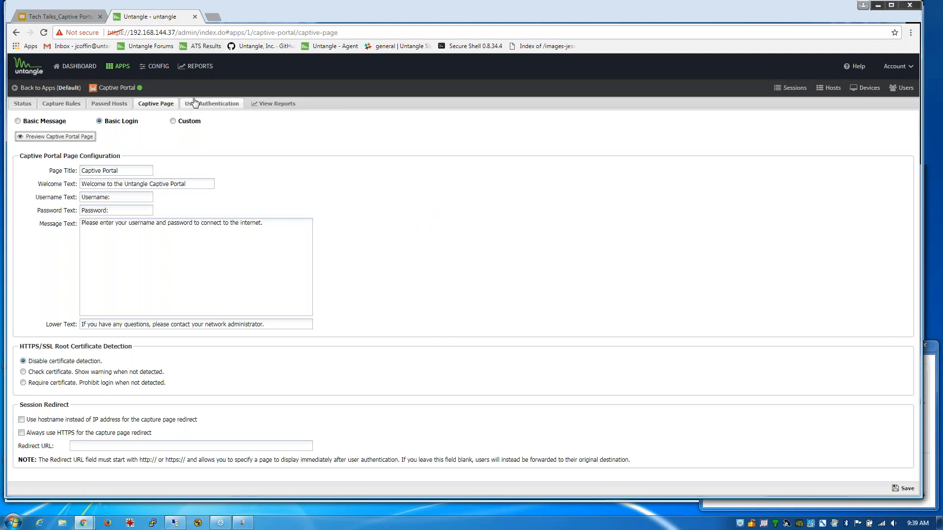
- Choose Local Directory for user authentication and open the local directory configuration
{"action": "left_click", "coordinate": [201, 105]}
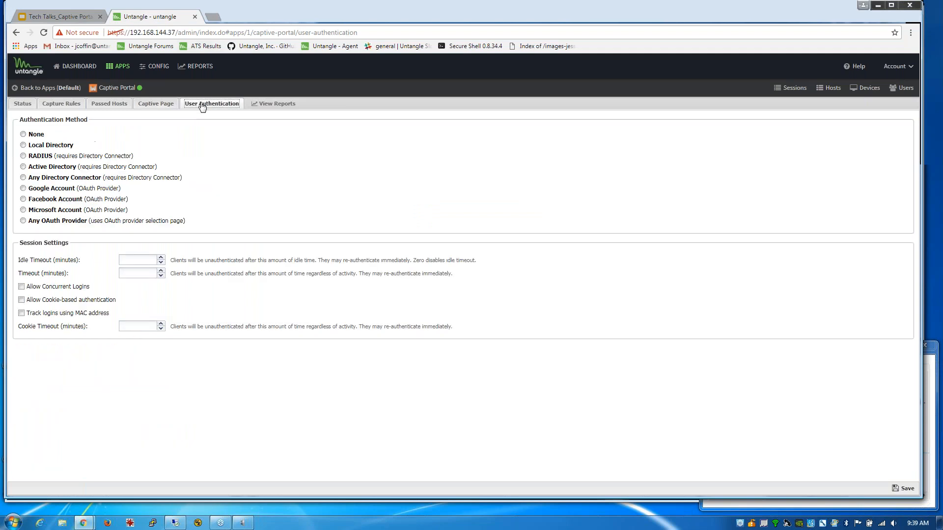
{"action": "left_click", "coordinate": [23, 146]}
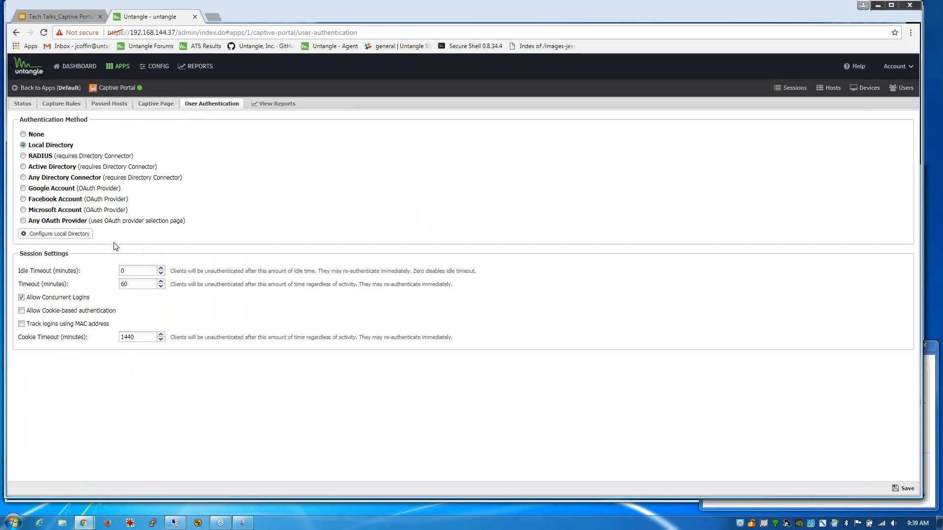
{"action": "left_click", "coordinate": [55, 234]}
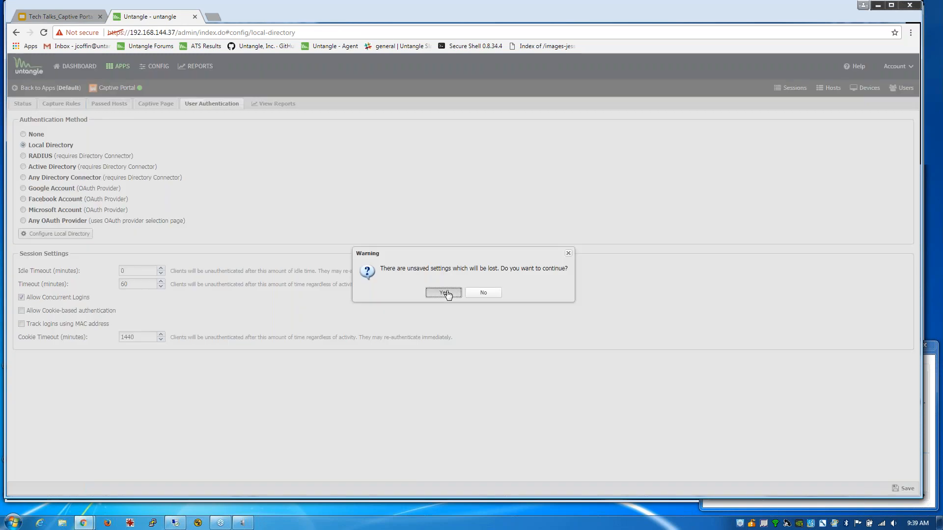
{"action": "left_click", "coordinate": [440, 293]}
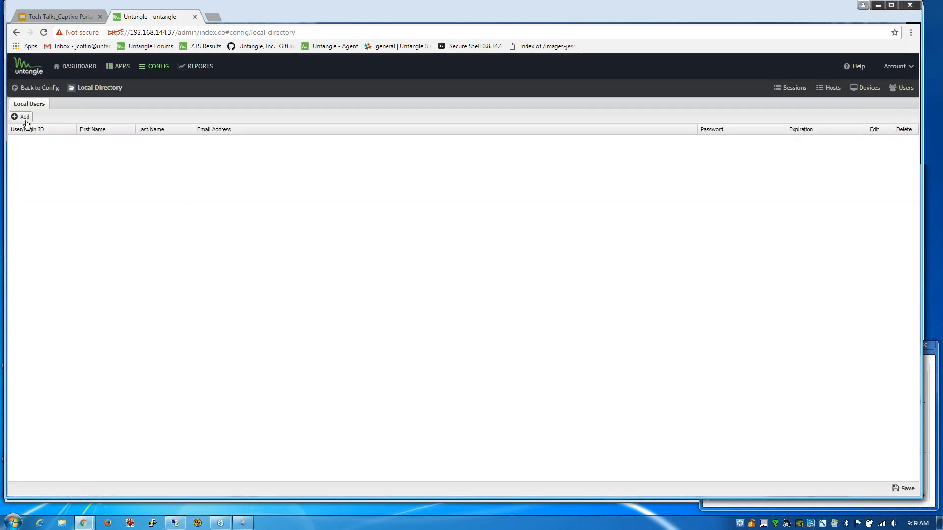
- Add a local directory user 'test' with first name 'testtest' and save the user list
{"action": "left_click", "coordinate": [27, 120]}
{"action": "left_click", "coordinate": [400, 236]}
{"action": "type", "text": "test"}
{"action": "key", "text": "Tab"}
{"action": "type", "text": "test"}
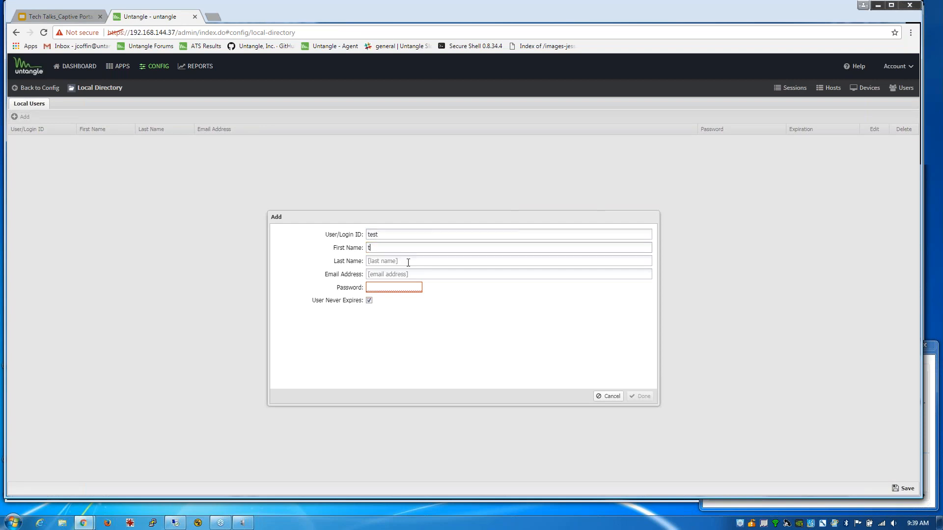
{"action": "type", "text": "test"}
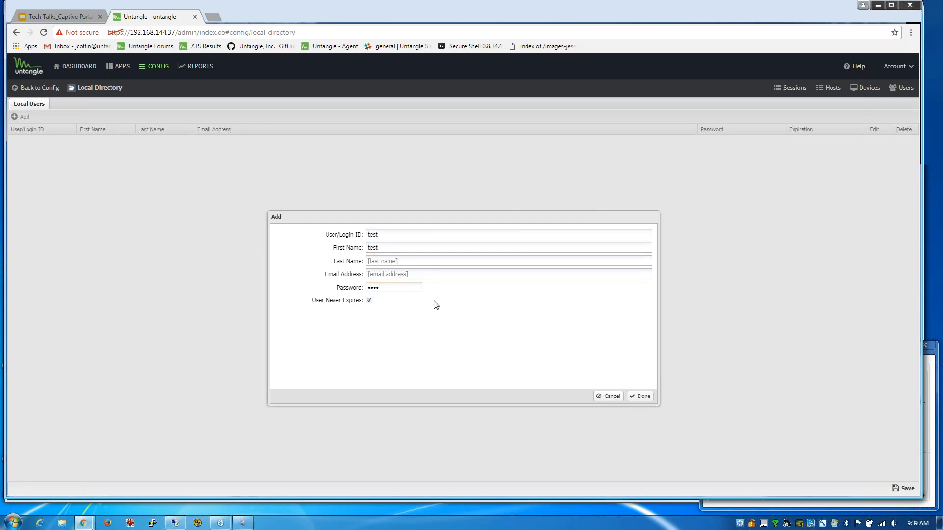
{"action": "left_click", "coordinate": [641, 396]}
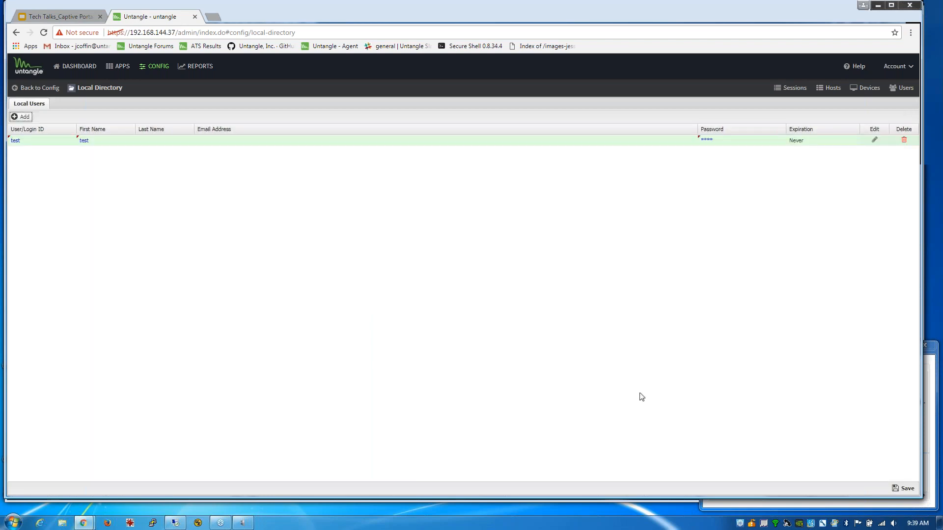
{"action": "left_click", "coordinate": [907, 490]}
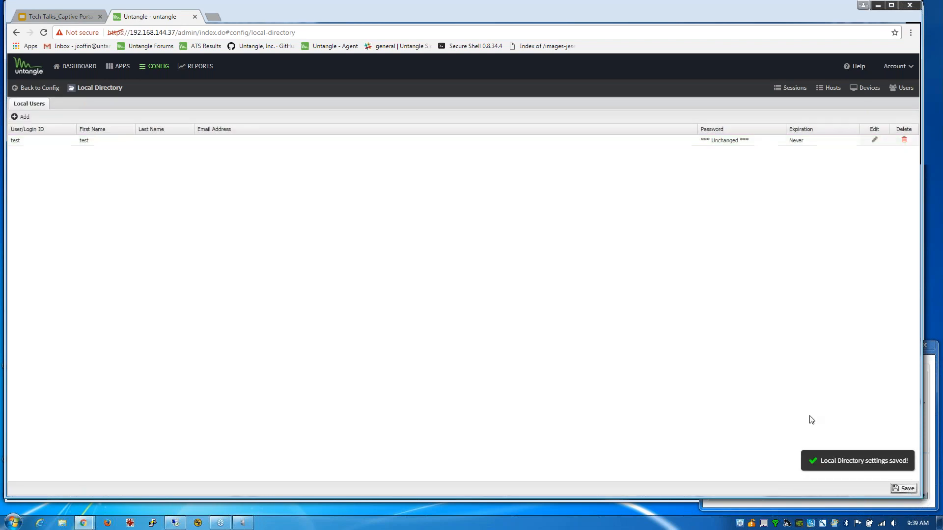
- Set Captive Portal authentication to Local Directory, save, and log out active sessions
{"action": "left_click", "coordinate": [16, 33]}
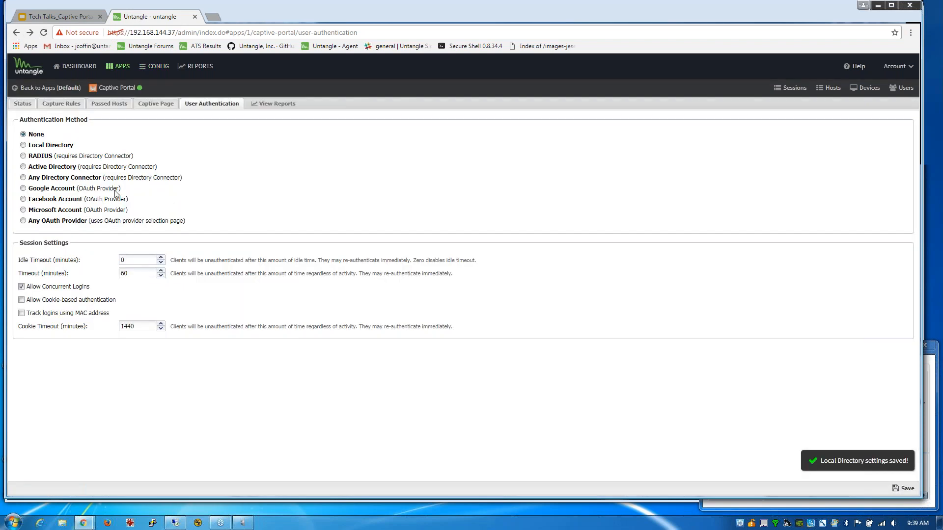
{"action": "left_click", "coordinate": [23, 146]}
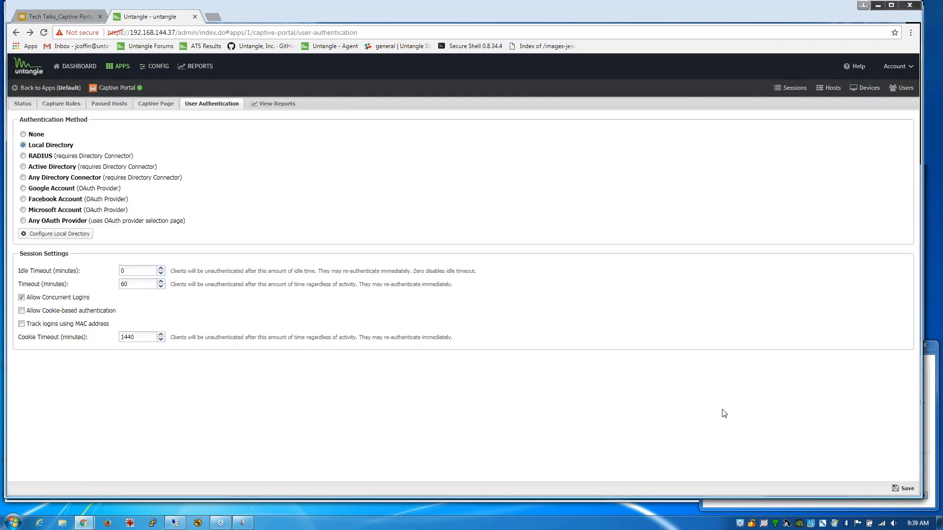
{"action": "left_click", "coordinate": [906, 488]}
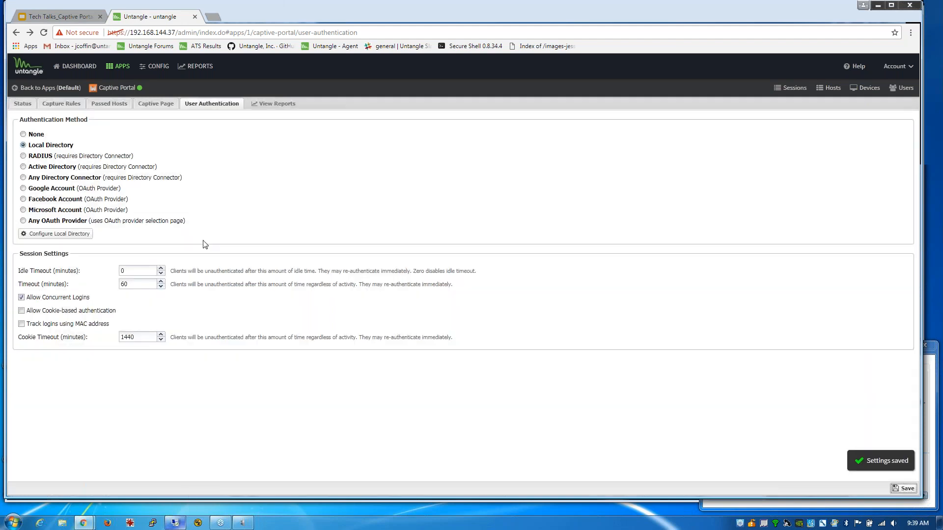
{"action": "left_click", "coordinate": [25, 104]}
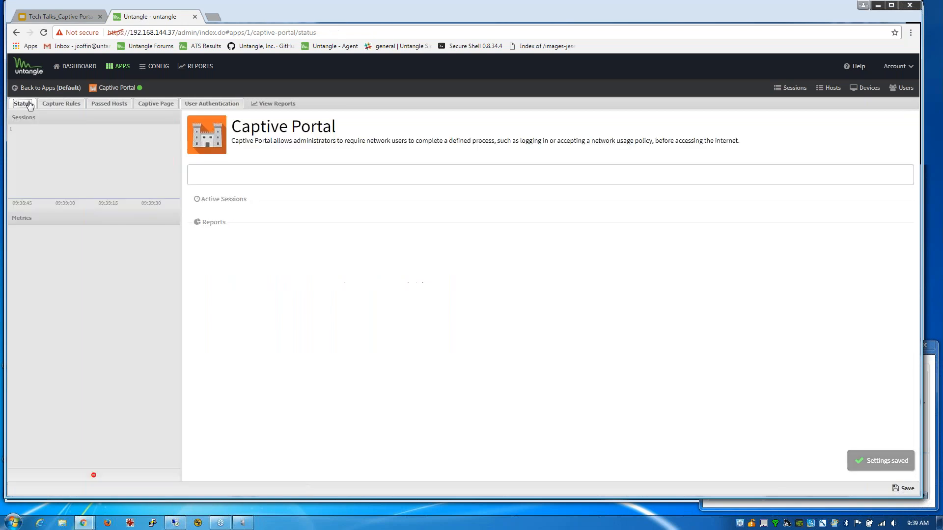
{"action": "left_click", "coordinate": [893, 224]}
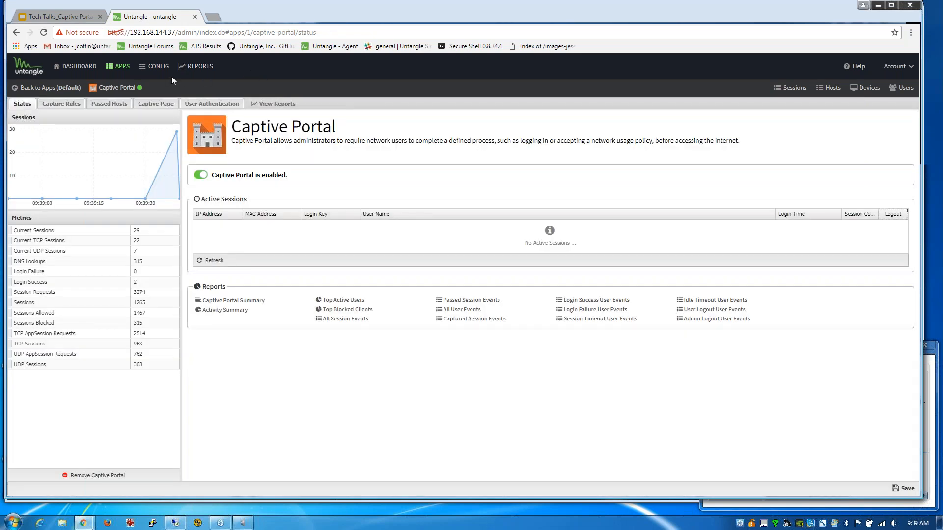
- Reload the site on the client and log in through the captive portal as the new local user
{"action": "left_click", "coordinate": [175, 524]}
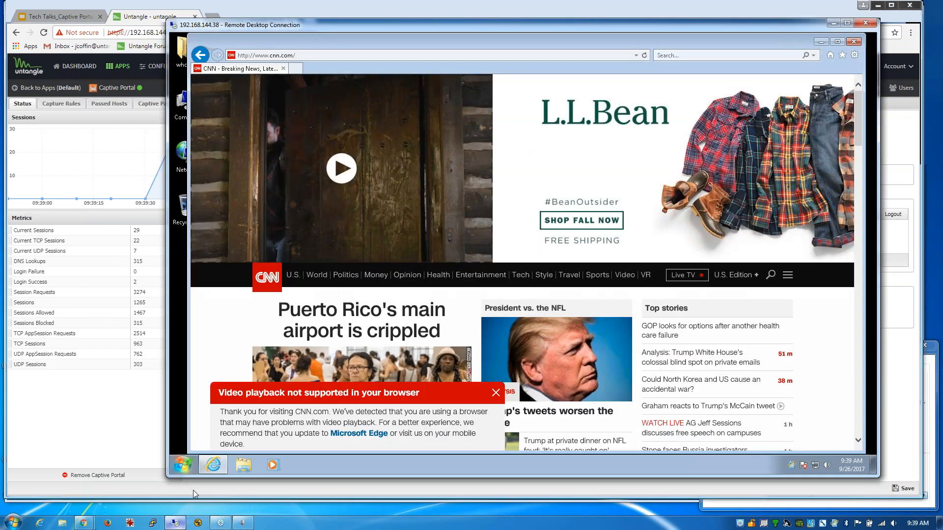
{"action": "left_click", "coordinate": [832, 56]}
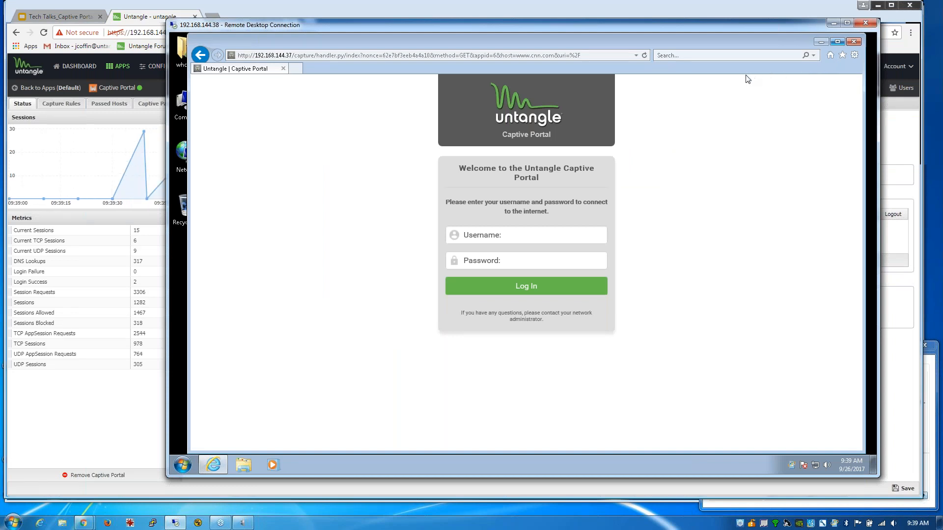
{"action": "left_click", "coordinate": [529, 238]}
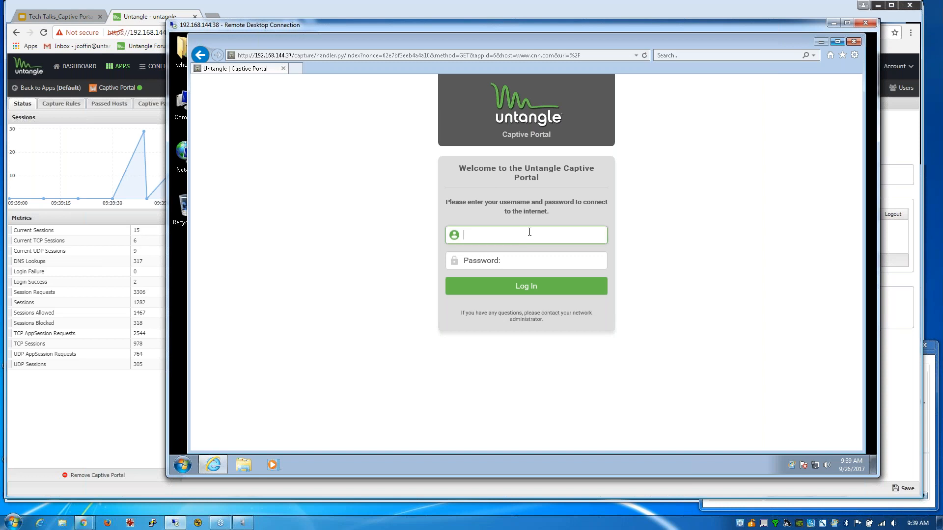
{"action": "type", "text": "test"}
{"action": "left_click", "coordinate": [518, 259]}
{"action": "type", "text": "test"}
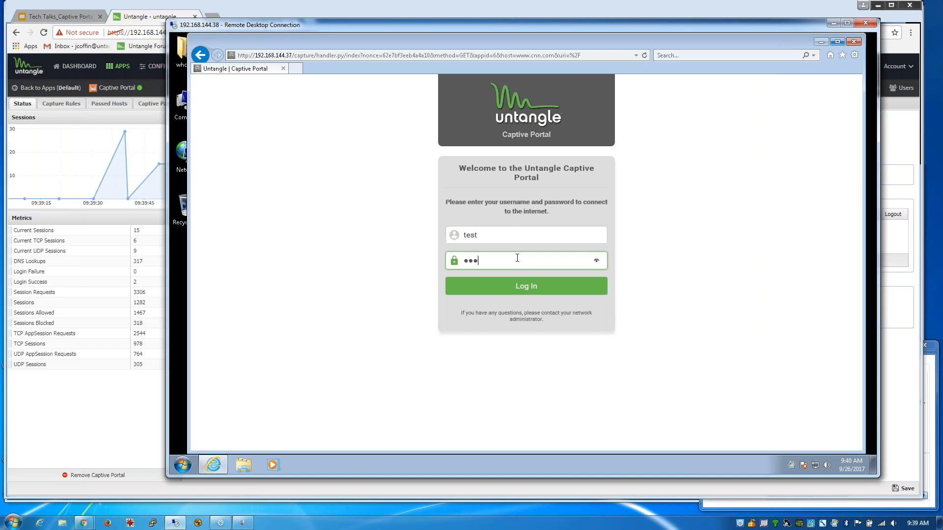
{"action": "left_click", "coordinate": [540, 289]}
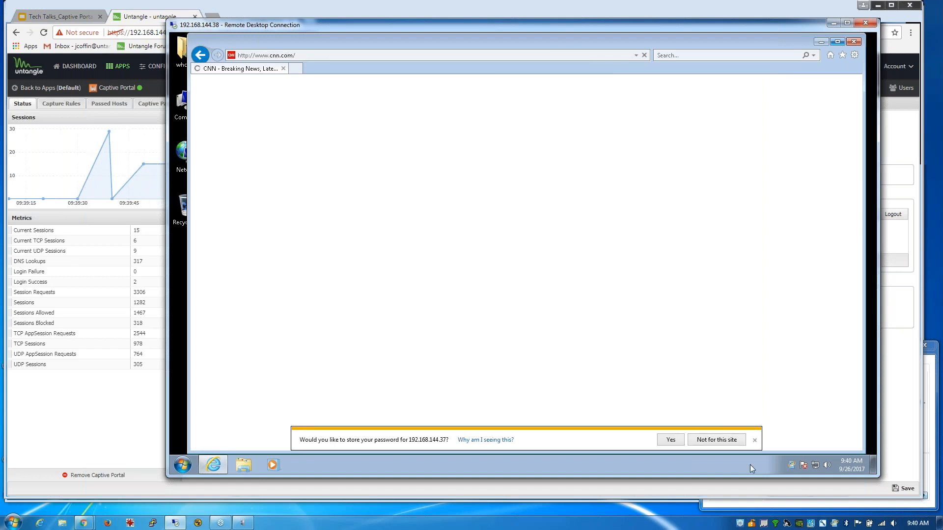
{"action": "left_click", "coordinate": [723, 442]}
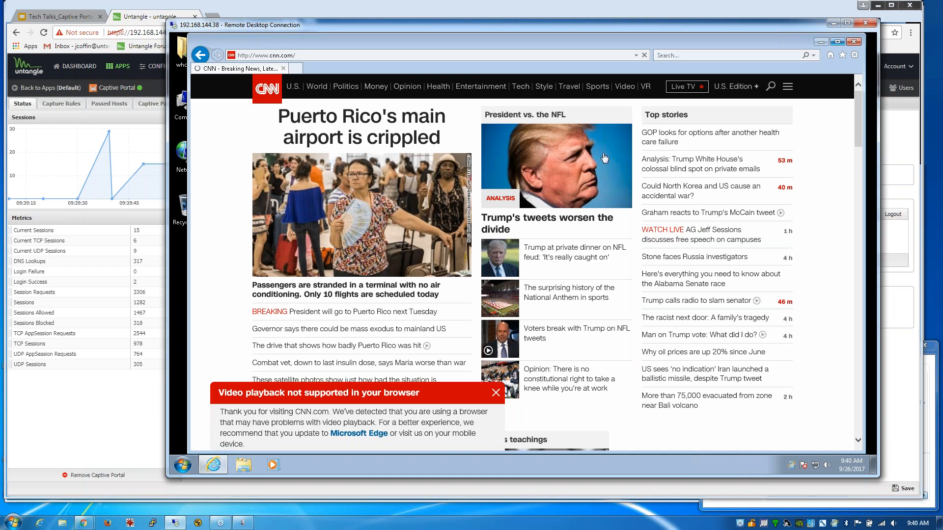
{"action": "left_click", "coordinate": [156, 15]}
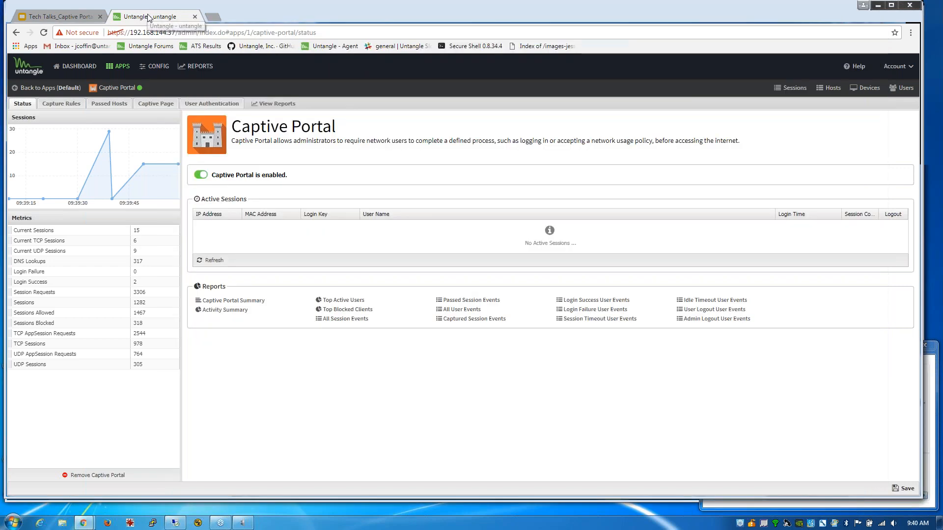
- Confirm in Current Hosts that the client shows the captive portal username 'test'
{"action": "left_click", "coordinate": [830, 88]}
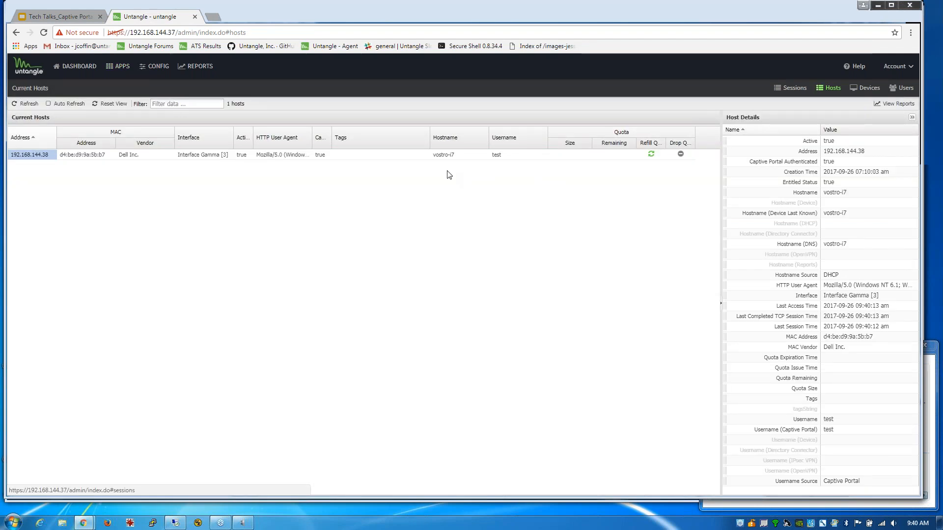
{"action": "double_click", "coordinate": [497, 155]}
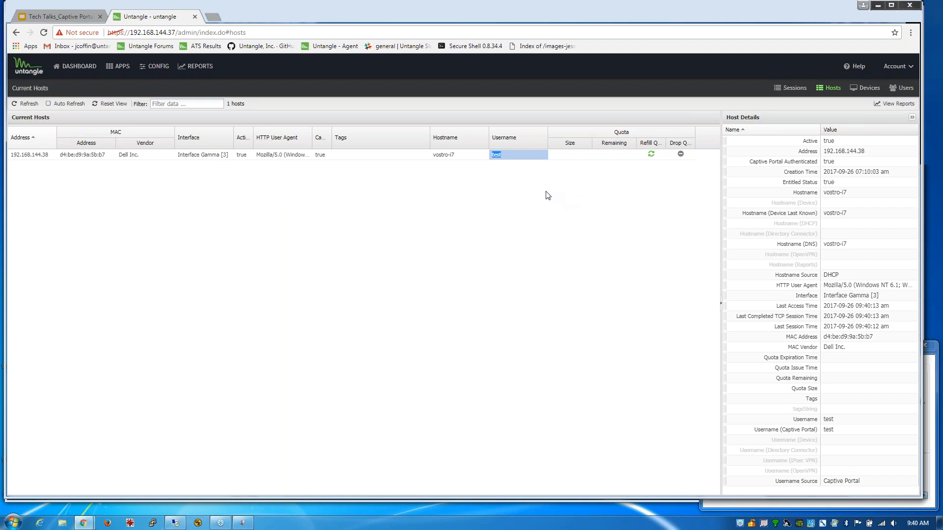
{"action": "left_click", "coordinate": [118, 67]}
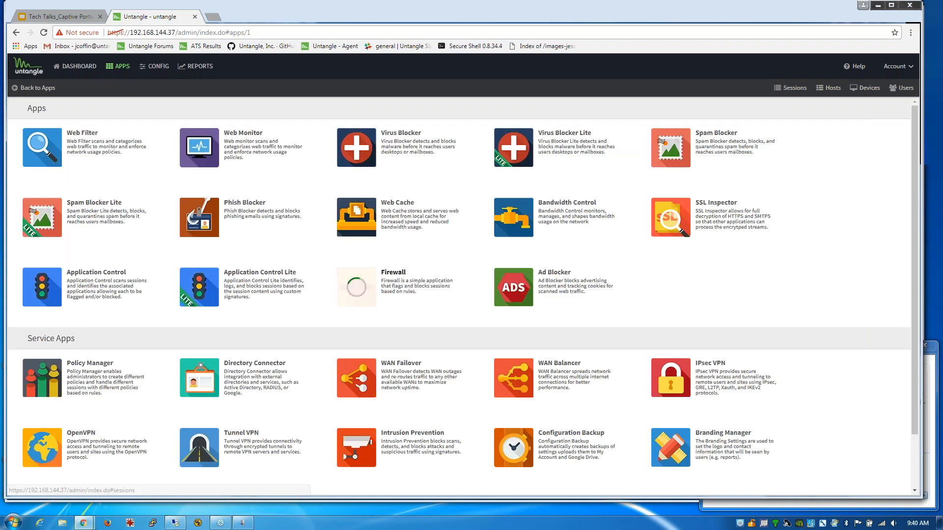
- Open the Firewall app's rules list
{"action": "left_click", "coordinate": [44, 88]}
{"action": "left_click", "coordinate": [126, 155]}
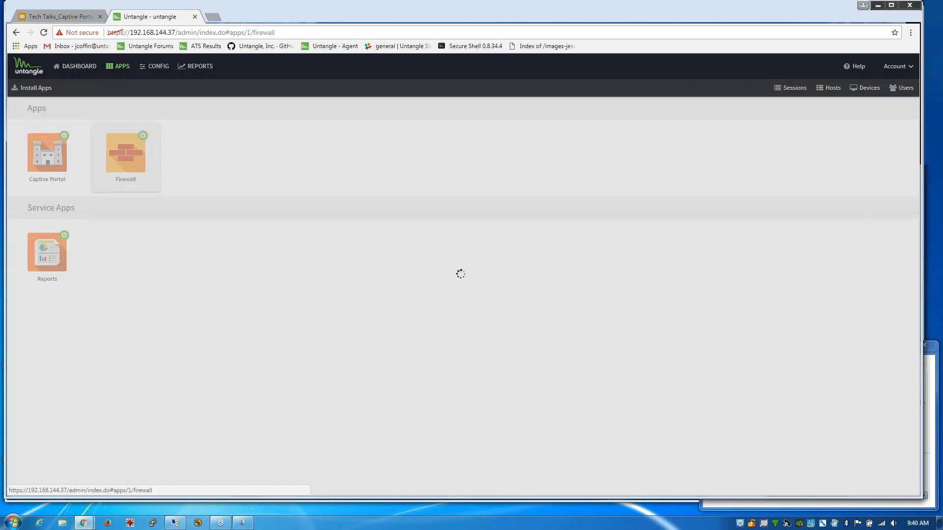
{"action": "left_click", "coordinate": [49, 103]}
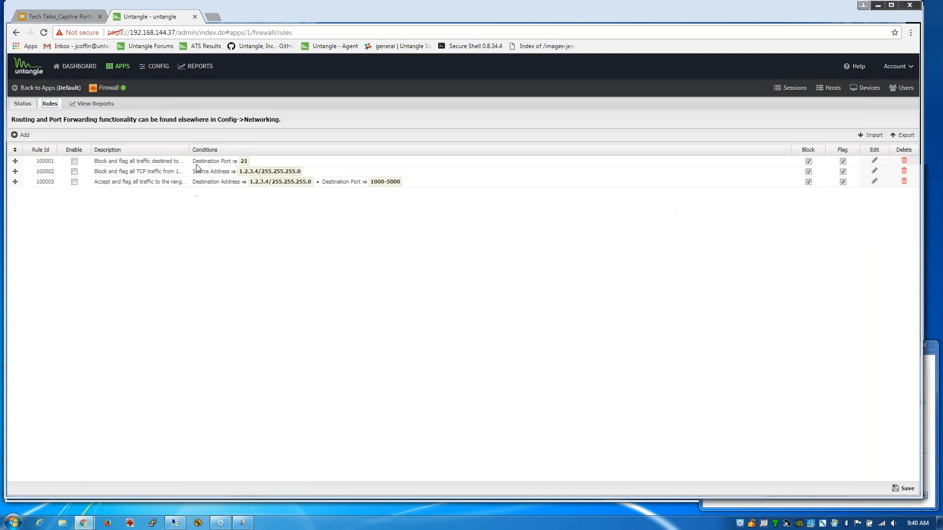
- Draft a rule blocking username 'test', then cancel it, leaving rules 100001–100003 unchanged
{"action": "left_click", "coordinate": [22, 134]}
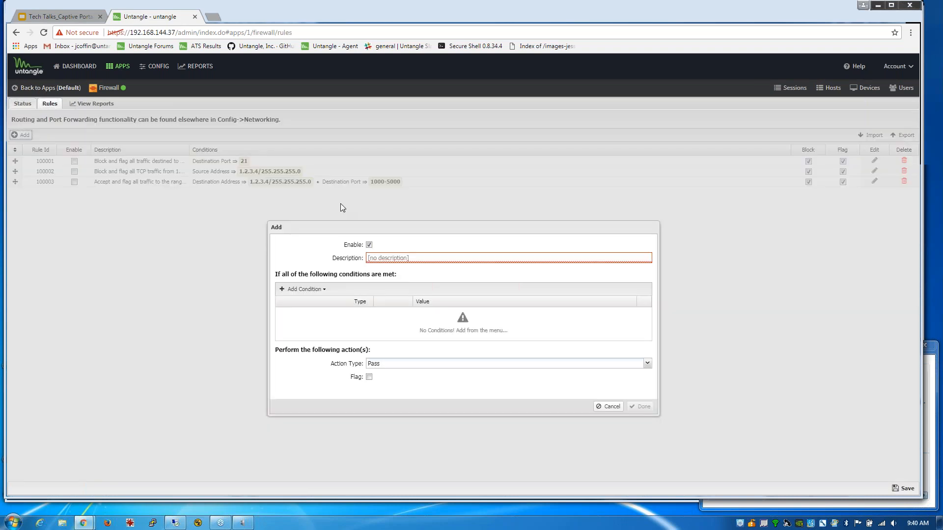
{"action": "left_click", "coordinate": [293, 289]}
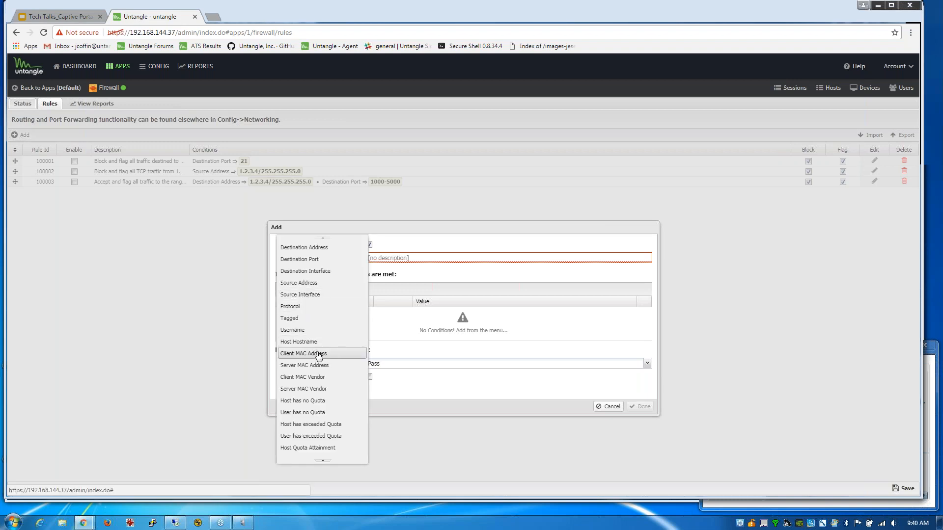
{"action": "left_click", "coordinate": [306, 331]}
{"action": "left_click", "coordinate": [475, 316]}
{"action": "type", "text": "test"}
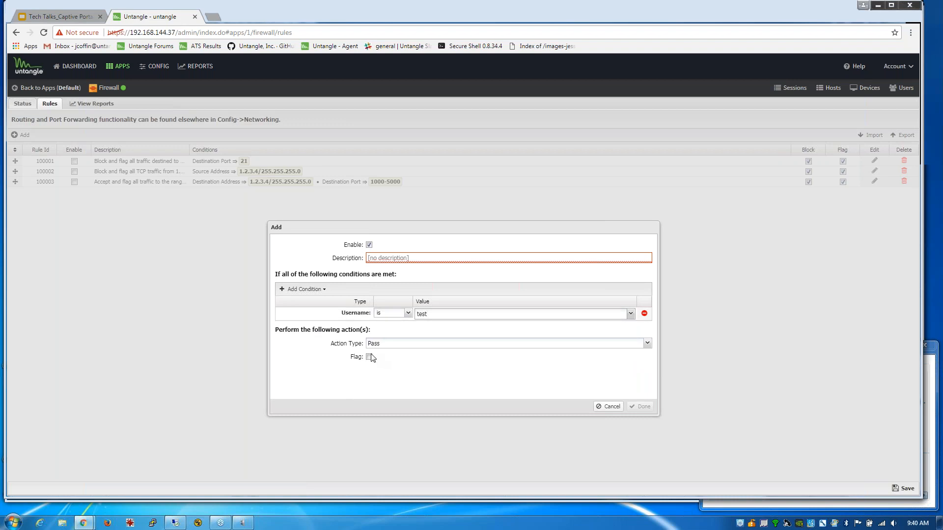
{"action": "left_click", "coordinate": [412, 344]}
{"action": "left_click", "coordinate": [389, 354]}
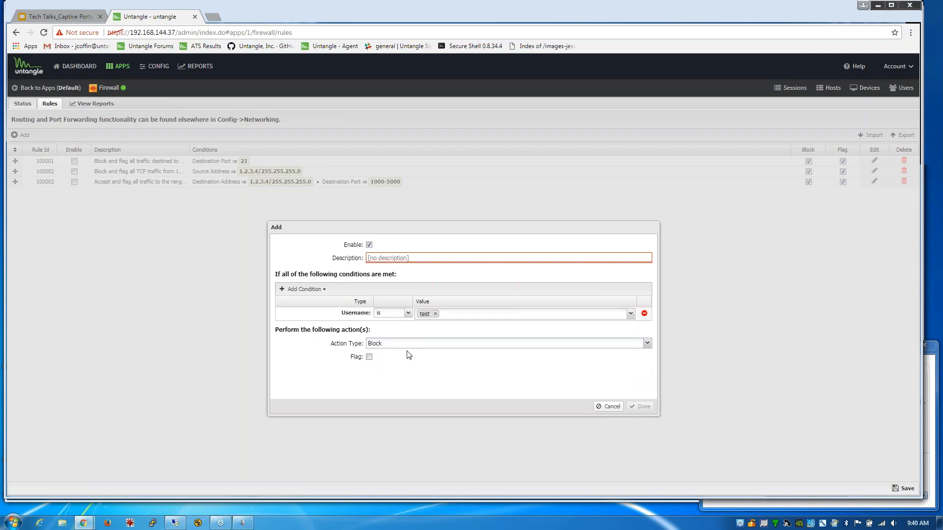
{"action": "left_click", "coordinate": [614, 409]}
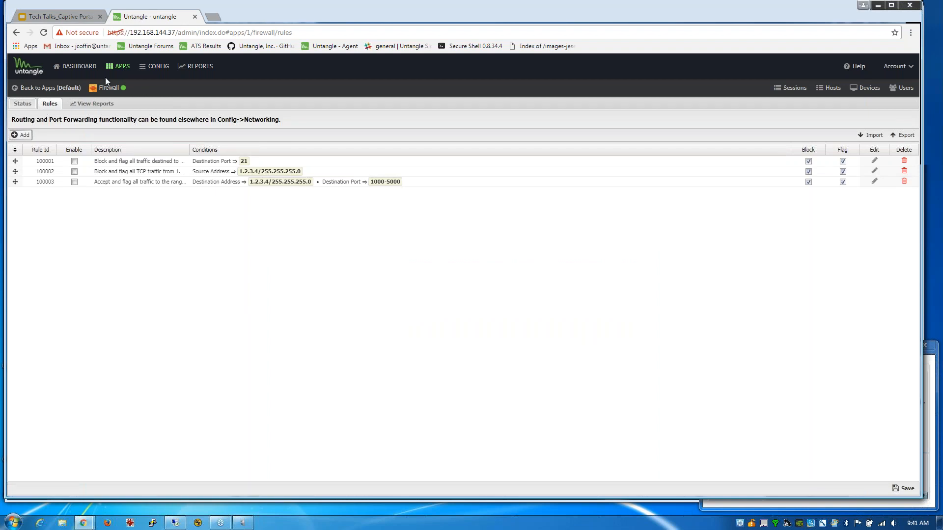
{"action": "left_click", "coordinate": [123, 67]}
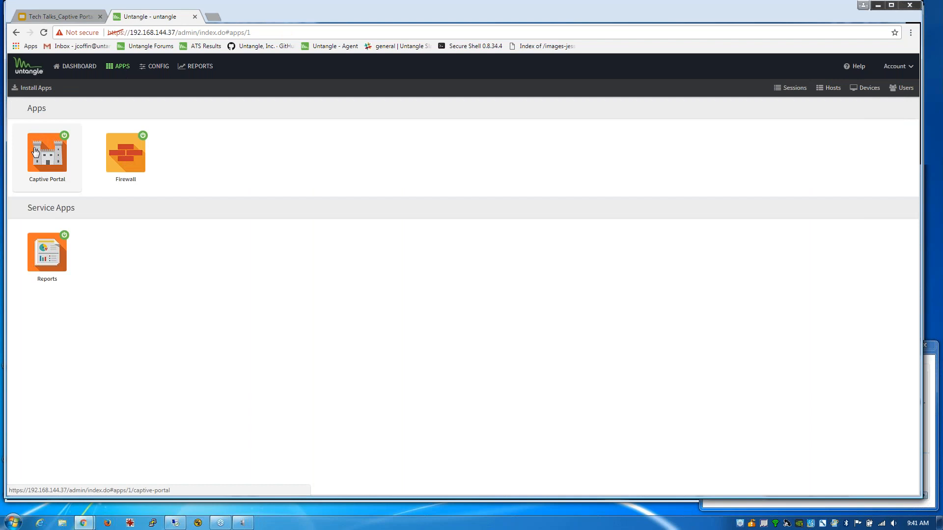
- Log out the active Captive Portal session and set authentication to Any OAuth Provider, showing the Captive Page settings
{"action": "left_click", "coordinate": [35, 151]}
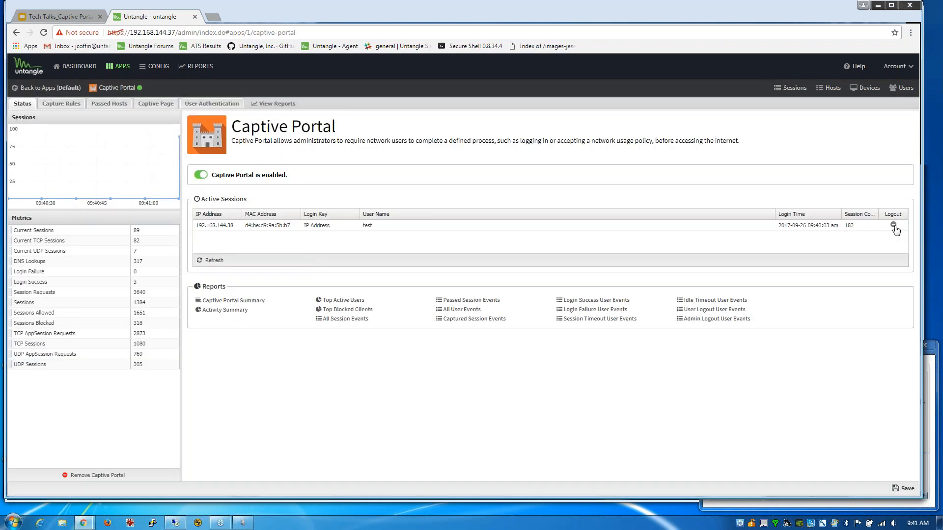
{"action": "left_click", "coordinate": [894, 226]}
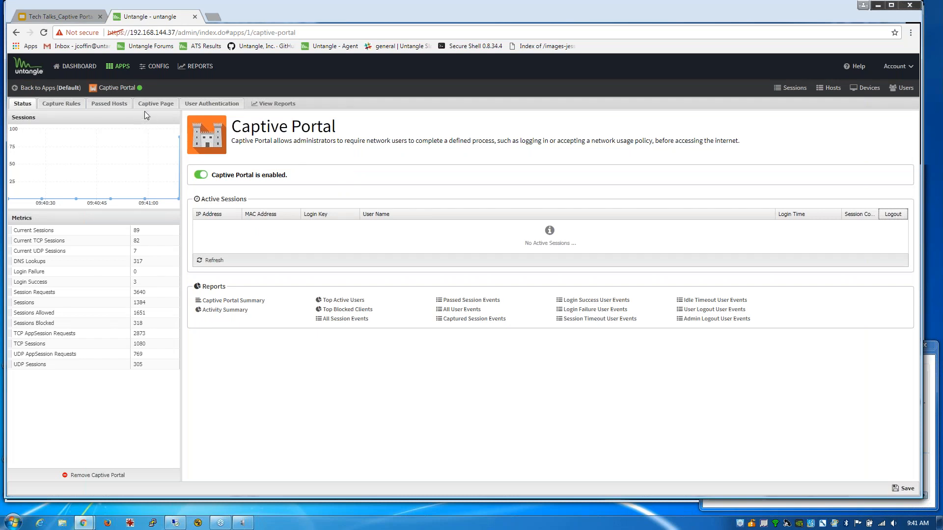
{"action": "left_click", "coordinate": [212, 103]}
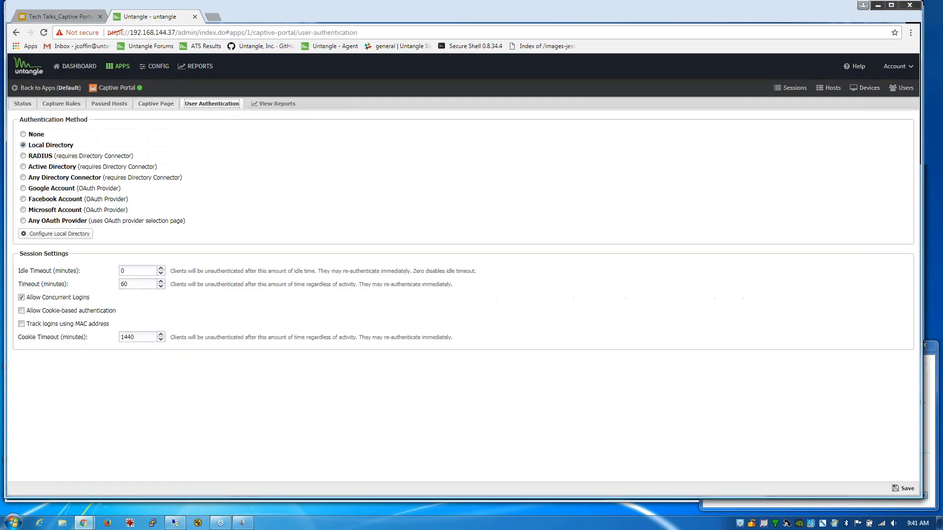
{"action": "left_click", "coordinate": [24, 156]}
{"action": "left_click", "coordinate": [23, 167]}
{"action": "left_click", "coordinate": [24, 178]}
{"action": "left_click", "coordinate": [24, 221]}
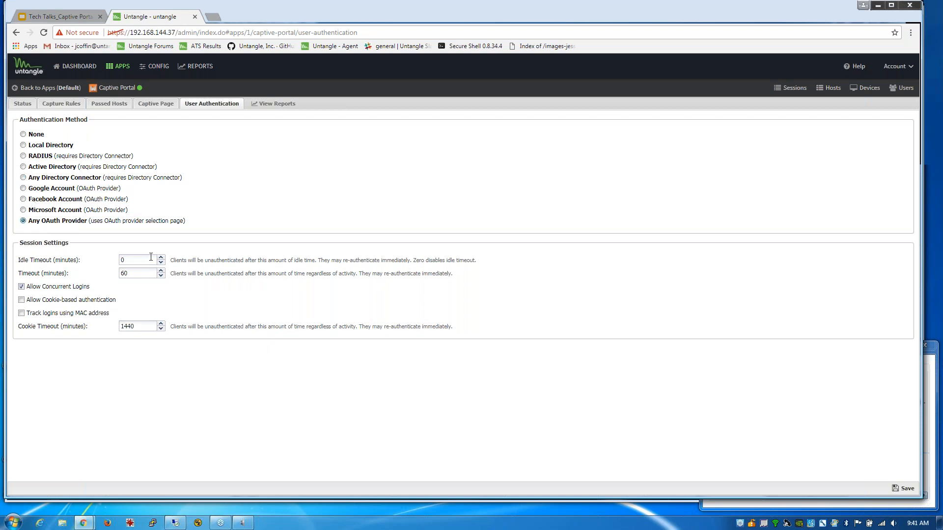
{"action": "left_click", "coordinate": [145, 105]}
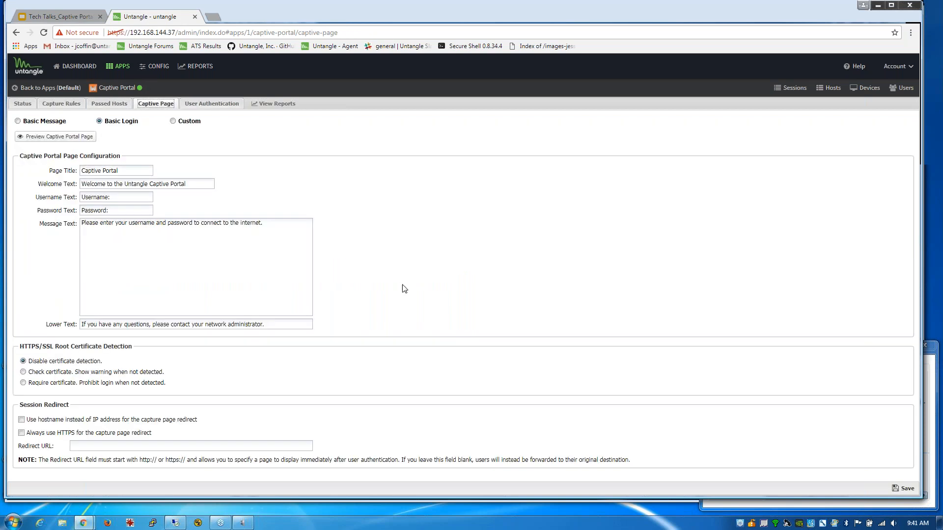
- Save the OAuth captive portal settings and refresh the Active Sessions list on the Status page
{"action": "left_click", "coordinate": [905, 490]}
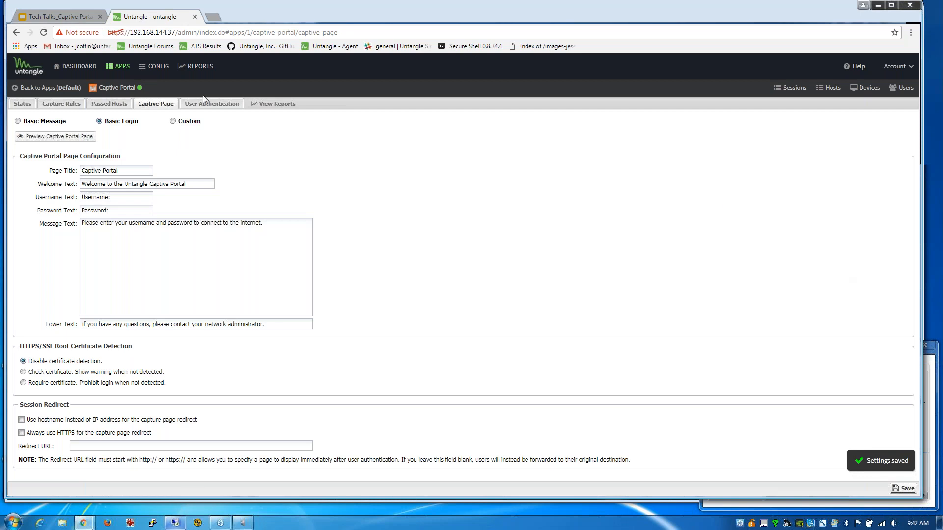
{"action": "left_click", "coordinate": [22, 104]}
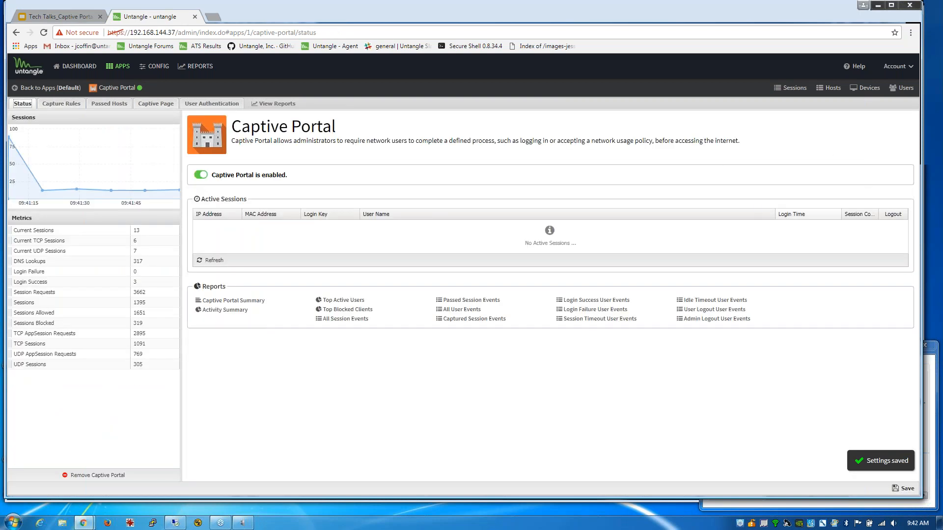
{"action": "left_click", "coordinate": [220, 261]}
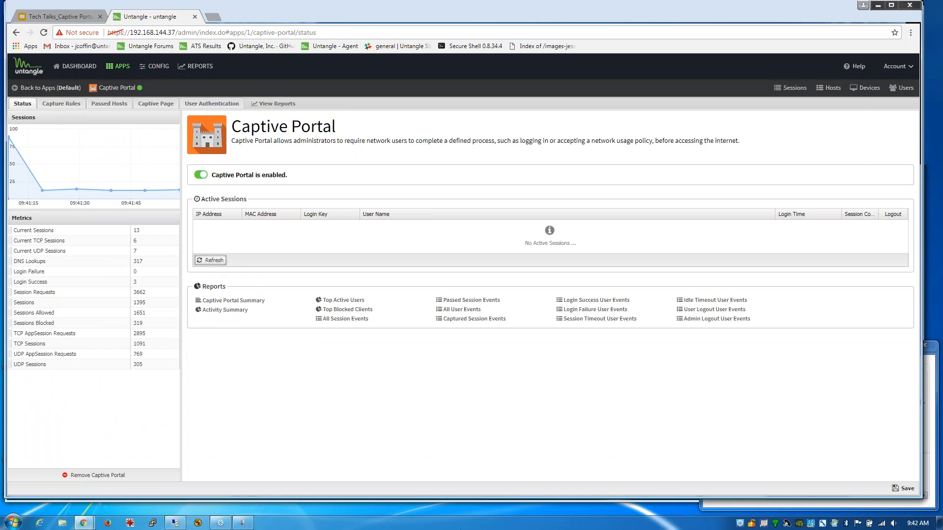
- Trigger the portal on the remote client and sign in with 'Login with Facebook account' to reach CNN
{"action": "left_click", "coordinate": [175, 523]}
{"action": "left_click", "coordinate": [830, 56]}
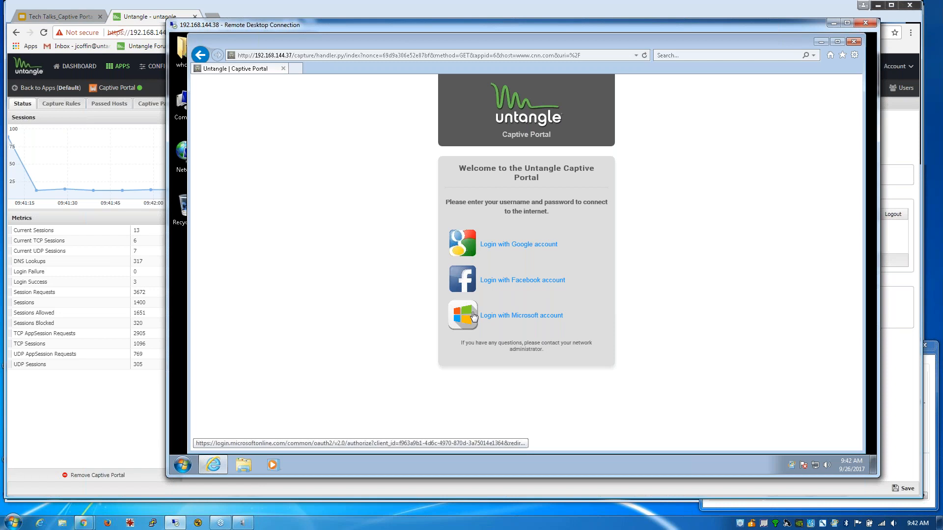
{"action": "left_click", "coordinate": [153, 16]}
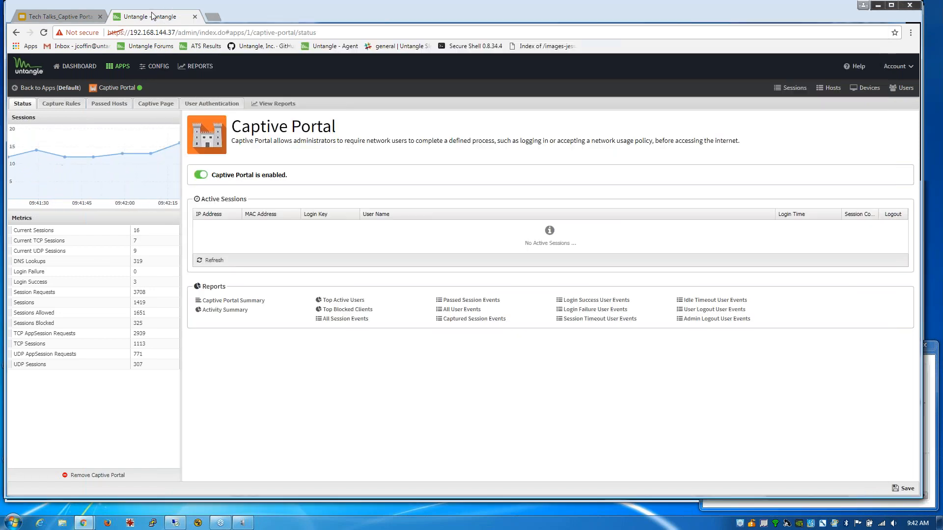
{"action": "left_click", "coordinate": [200, 104]}
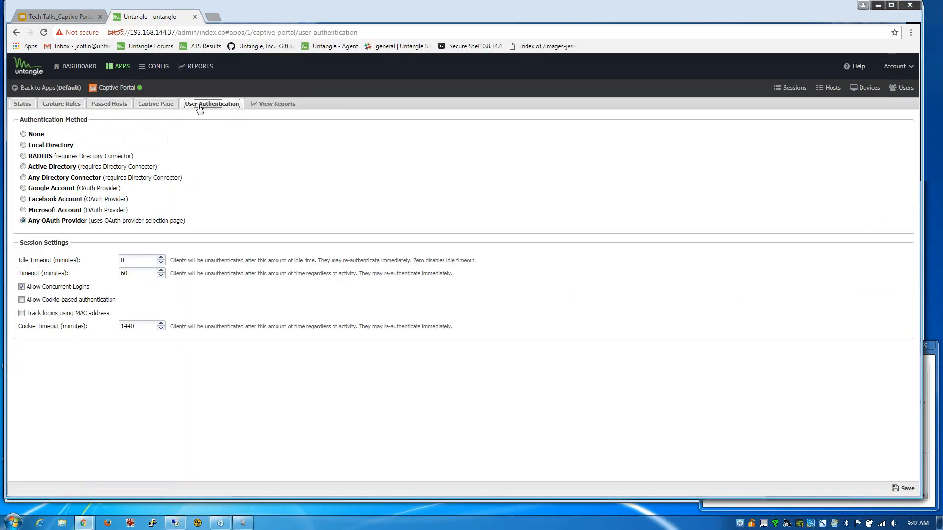
{"action": "left_click", "coordinate": [23, 189]}
{"action": "left_click", "coordinate": [24, 221]}
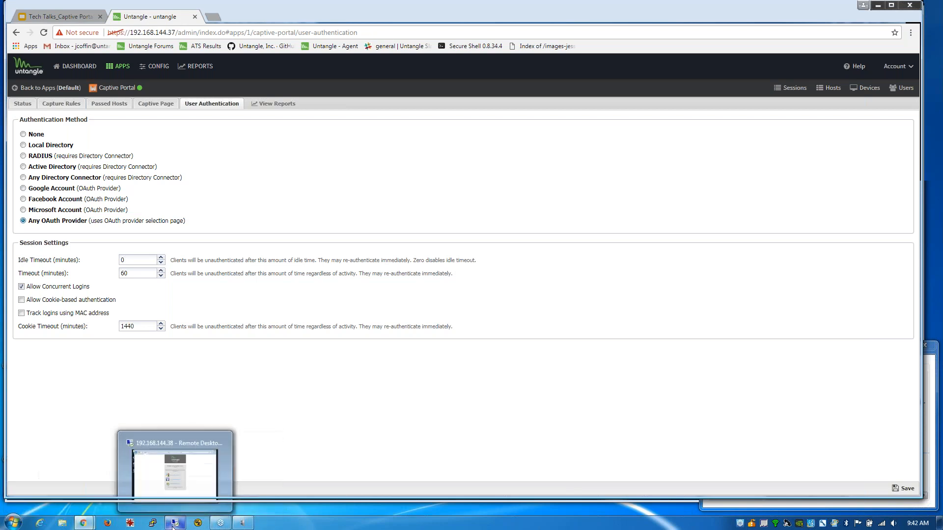
{"action": "left_click", "coordinate": [173, 526]}
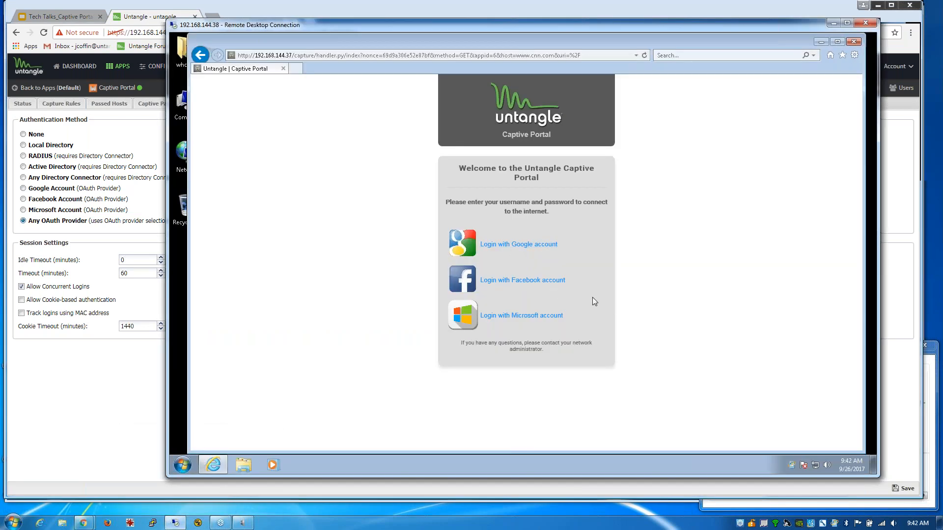
{"action": "left_click", "coordinate": [471, 284]}
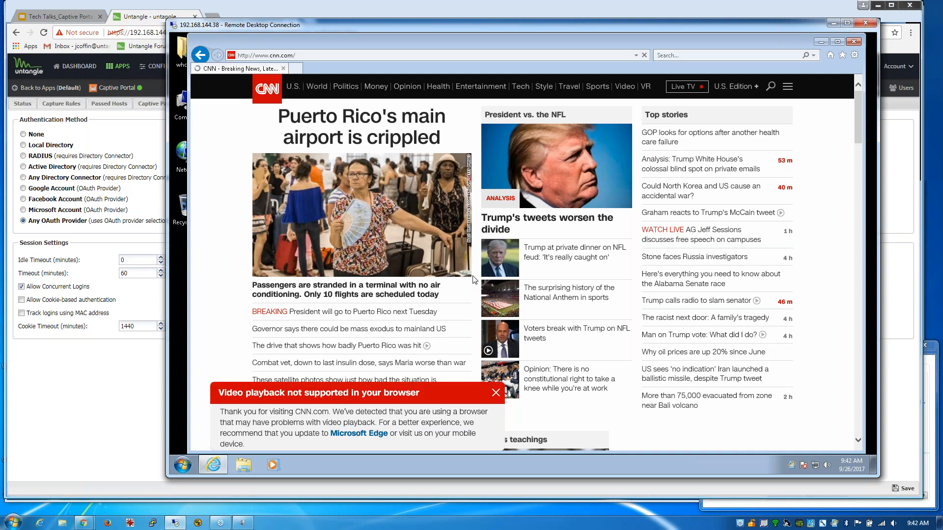
- Reopen cnn.com in a fresh InPrivate IE window, then refresh Untangle's Active Sessions to list the client
{"action": "left_click", "coordinate": [853, 43]}
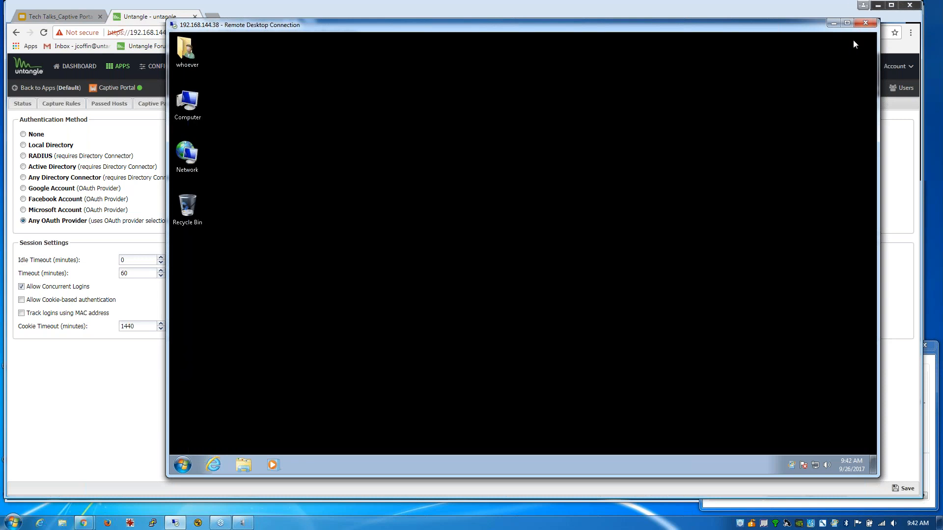
{"action": "right_click", "coordinate": [214, 467]}
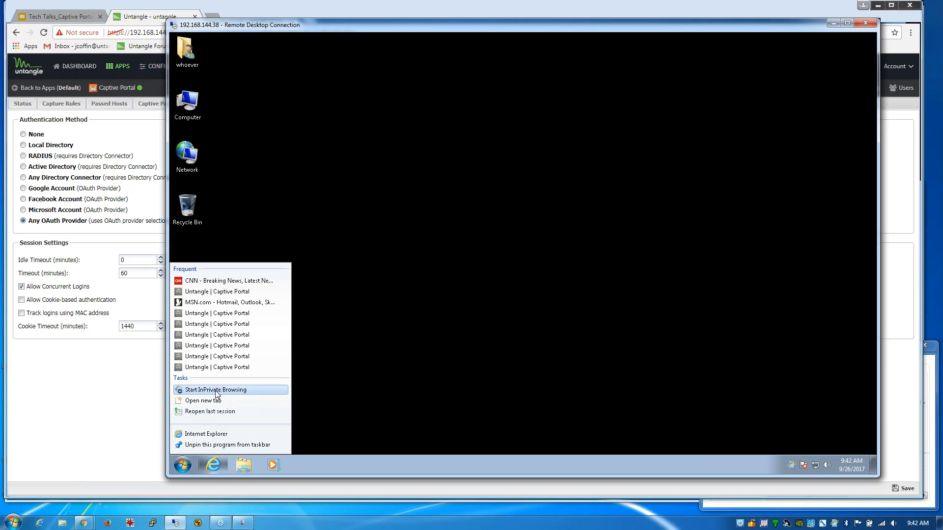
{"action": "left_click", "coordinate": [216, 391]}
{"action": "type", "text": "cnn"}
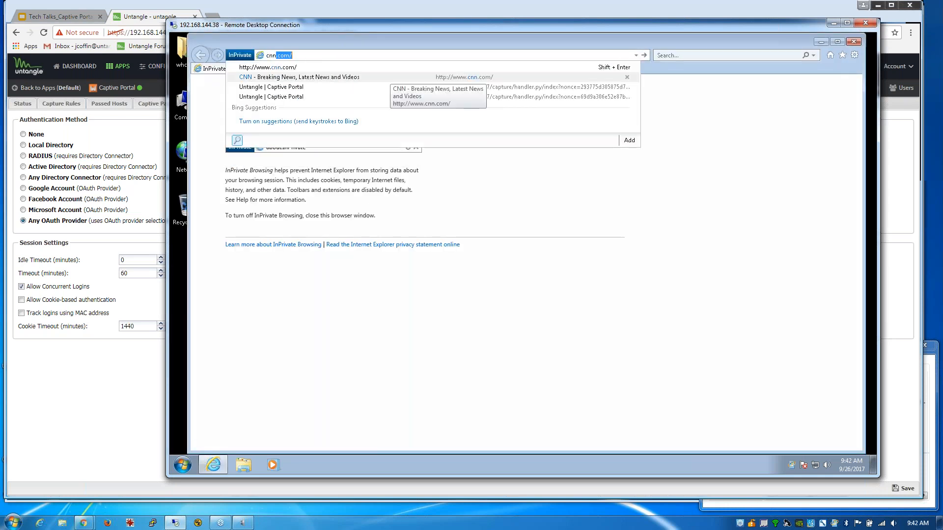
{"action": "key", "text": "Return"}
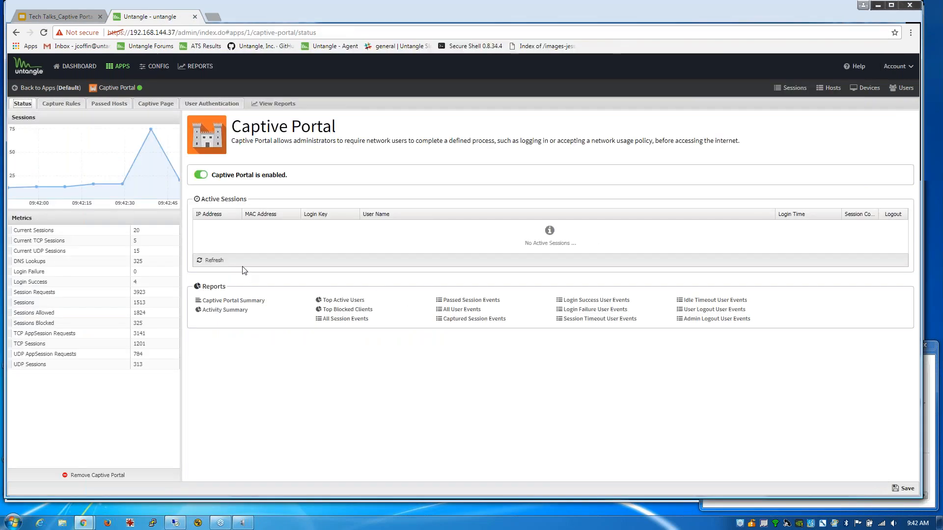
{"action": "left_click", "coordinate": [213, 260]}
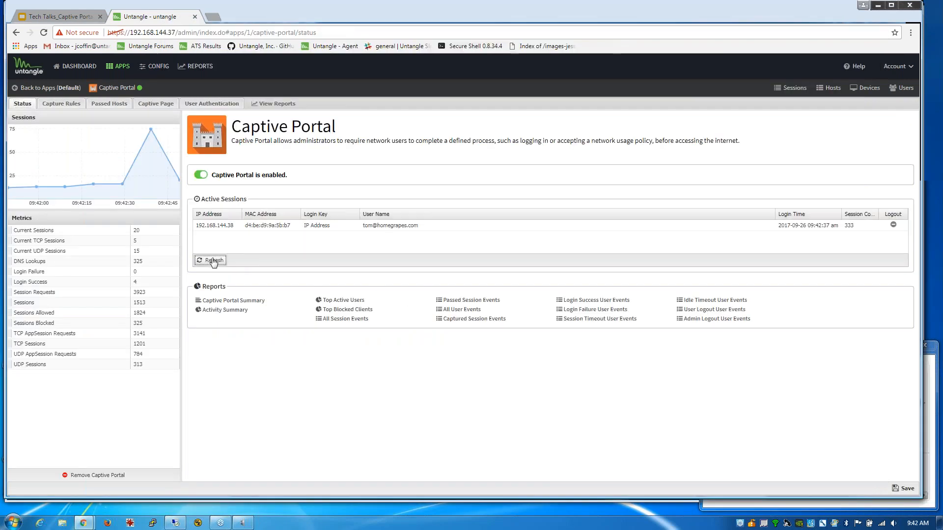
- Log out the client's active portal session row and bring the remote InPrivate CNN window forward
{"action": "left_click", "coordinate": [894, 225]}
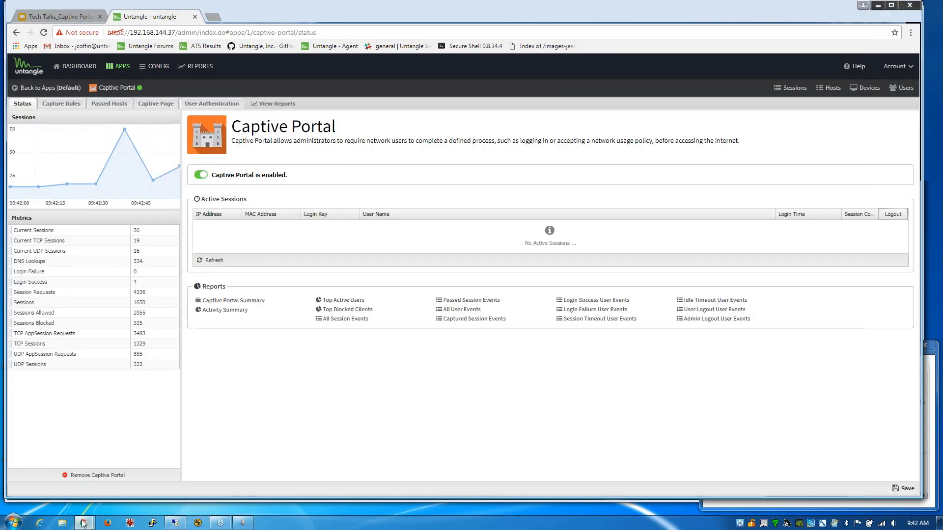
{"action": "left_click", "coordinate": [175, 523]}
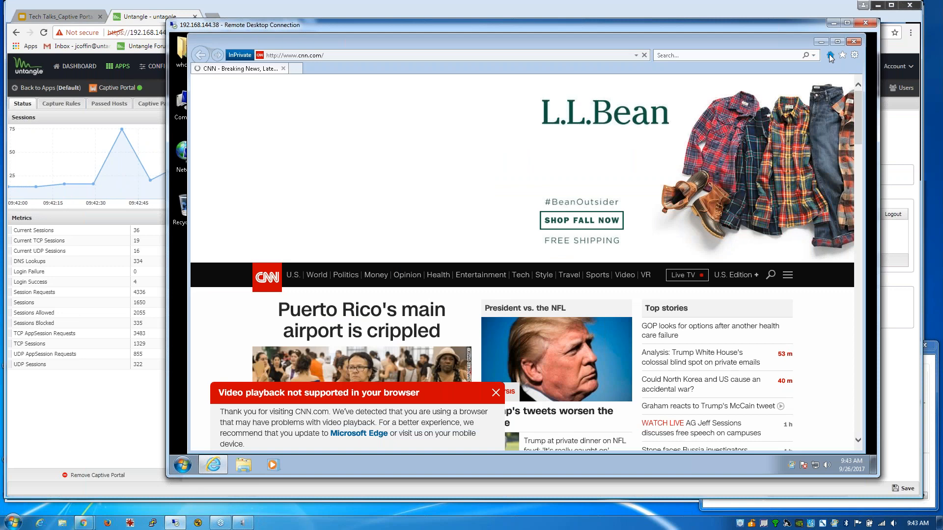
- Open a new InPrivate IE window to cnn.com and choose 'Login with Facebook account' on the portal
{"action": "left_click", "coordinate": [854, 42]}
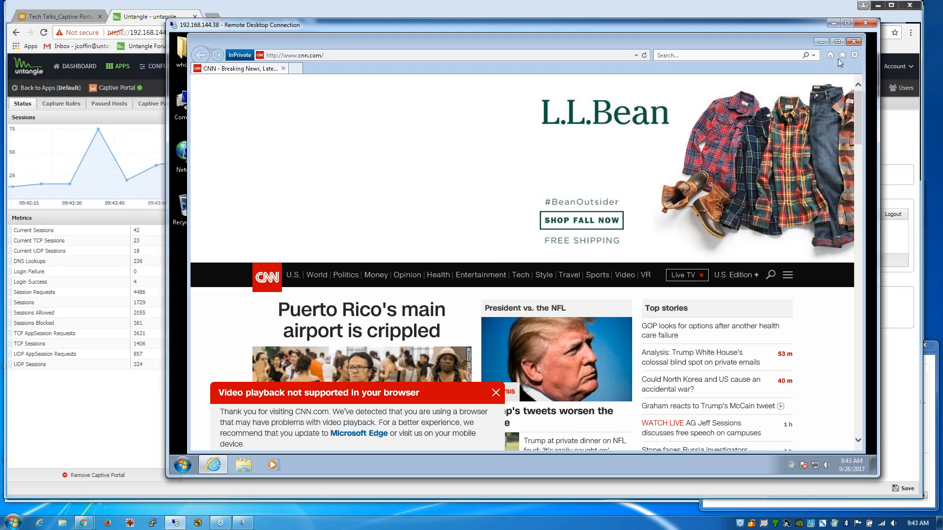
{"action": "right_click", "coordinate": [213, 464]}
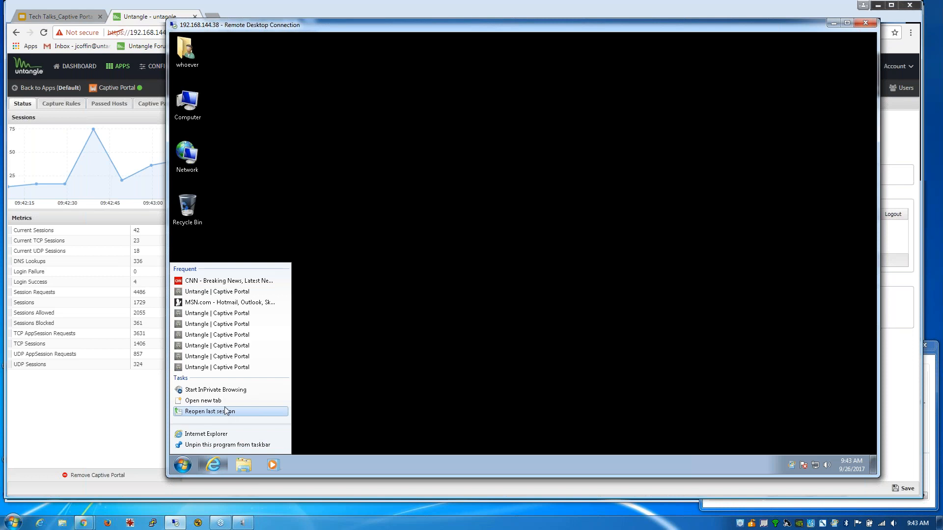
{"action": "left_click", "coordinate": [222, 391]}
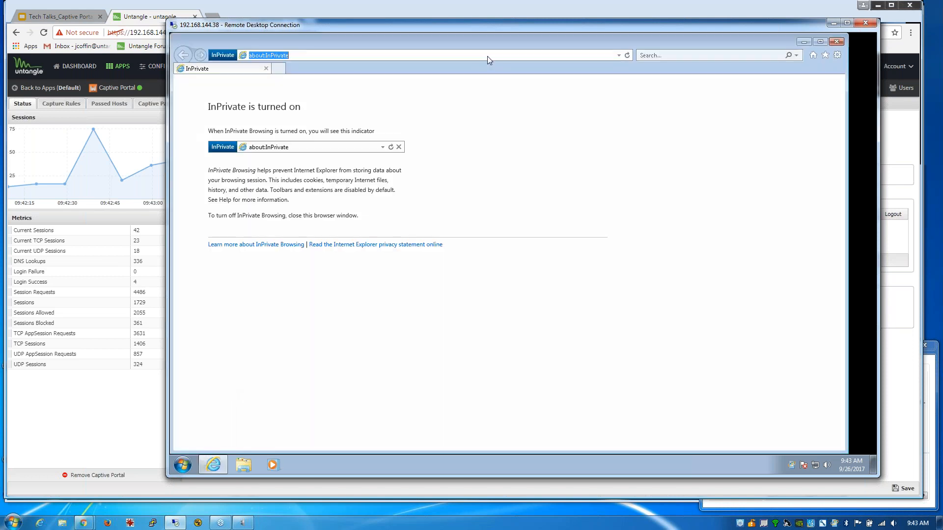
{"action": "type", "text": "c"}
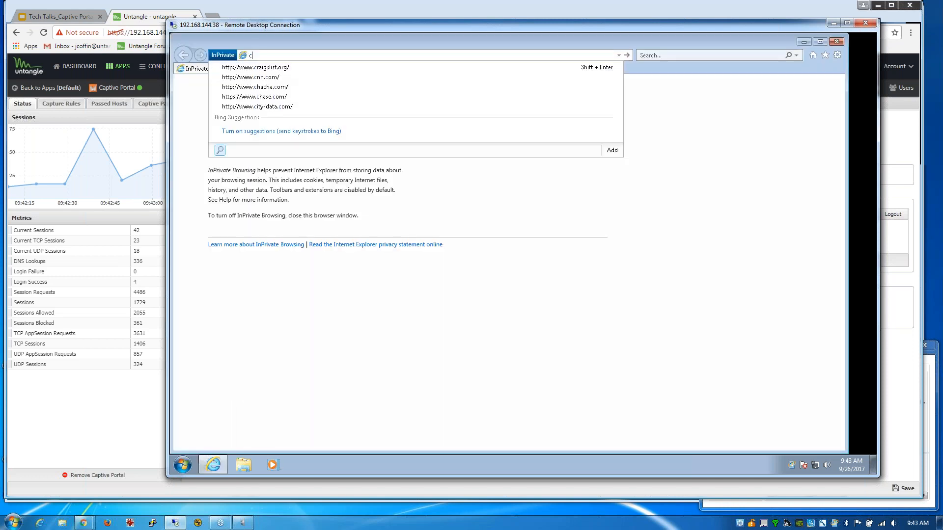
{"action": "type", "text": "nn.com/"}
{"action": "key", "text": "Return"}
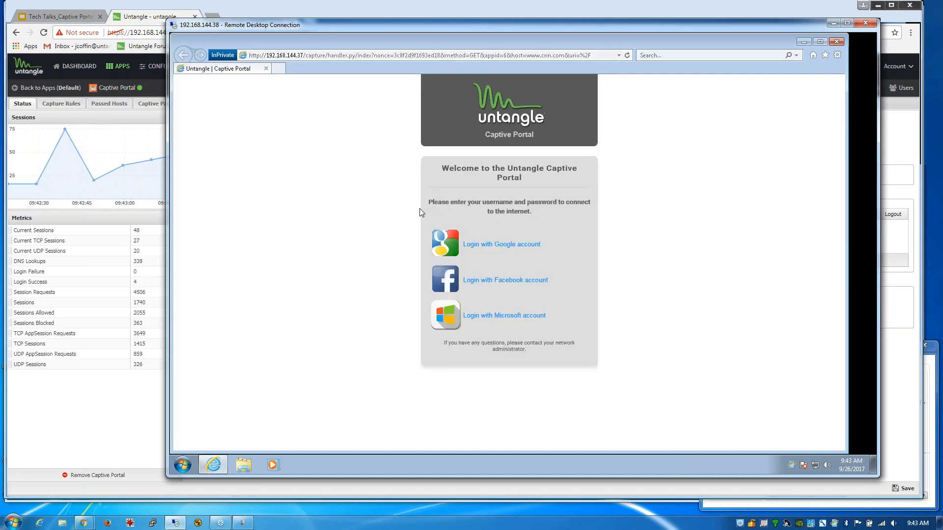
{"action": "left_click", "coordinate": [433, 282]}
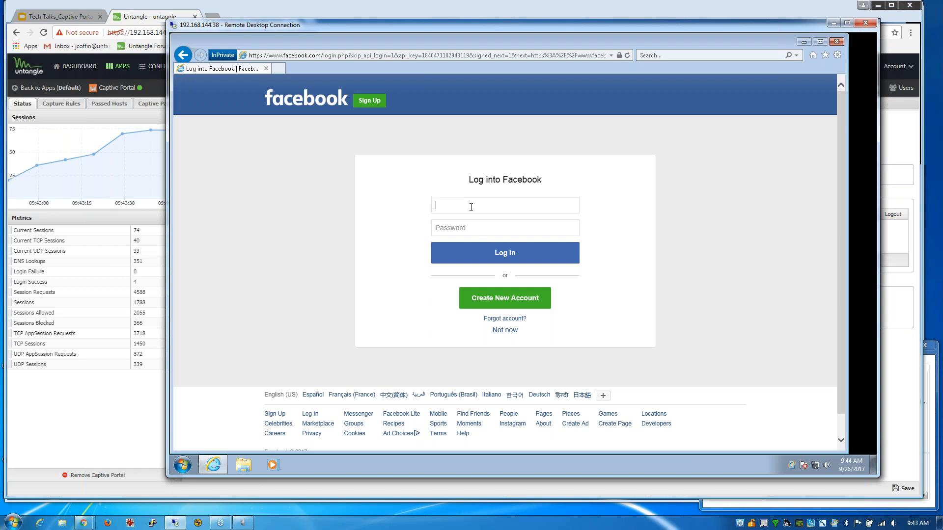
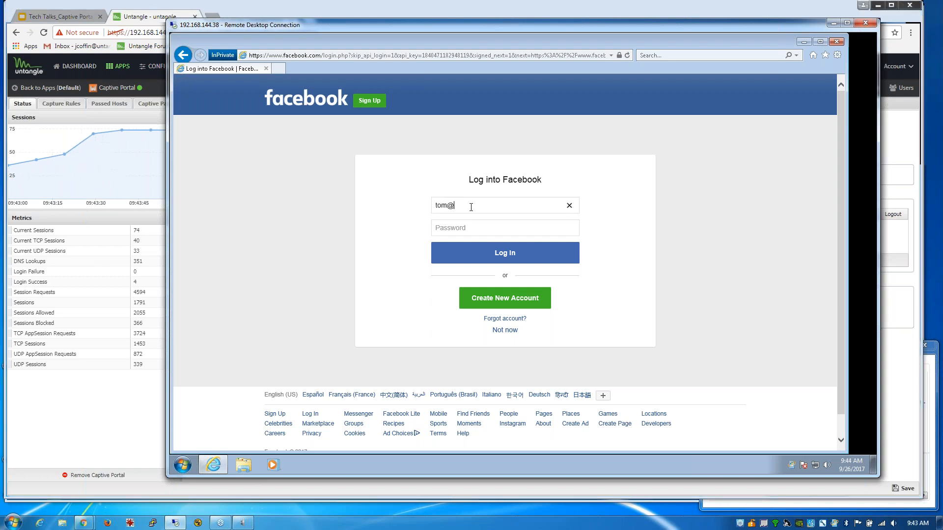
- Enter the Facebook account e-mail and password, resubmitting until CNN's homepage loads
{"action": "key", "text": "Tab"}
{"action": "type", "text": "•••••••••"}
{"action": "key", "text": "Return"}
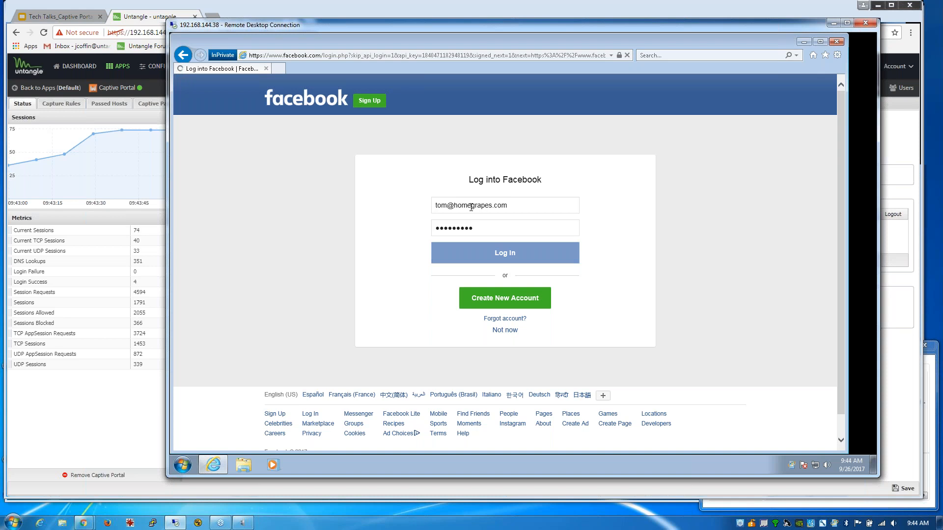
{"action": "type", "text": "•"}
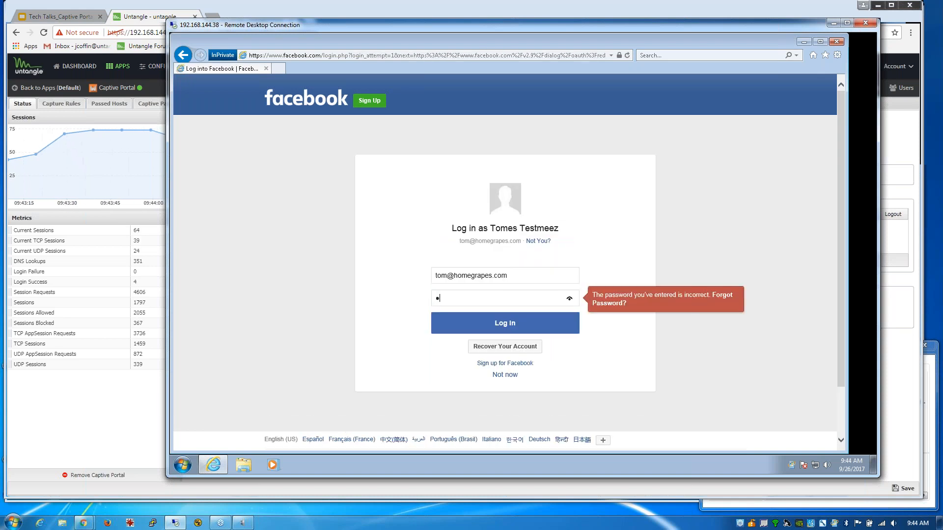
{"action": "type", "text": "•••••••"}
{"action": "key", "text": "Return"}
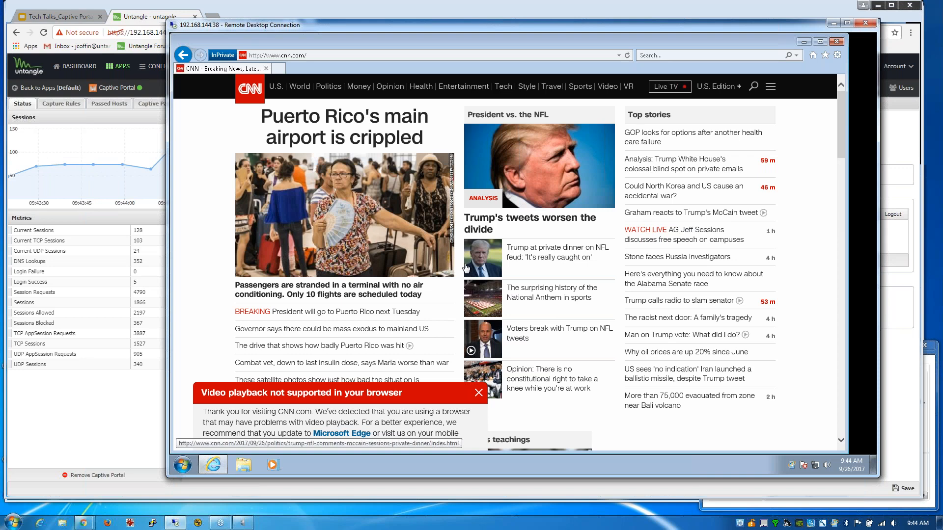
- Refresh Active Sessions to show the Facebook user's session from 192.168.144.38, then open View Reports
{"action": "left_click", "coordinate": [141, 11]}
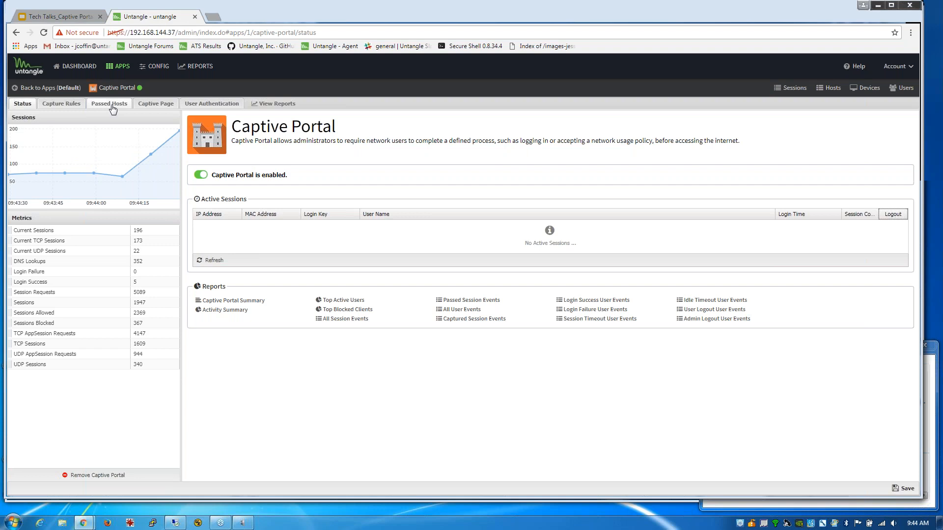
{"action": "left_click", "coordinate": [212, 260]}
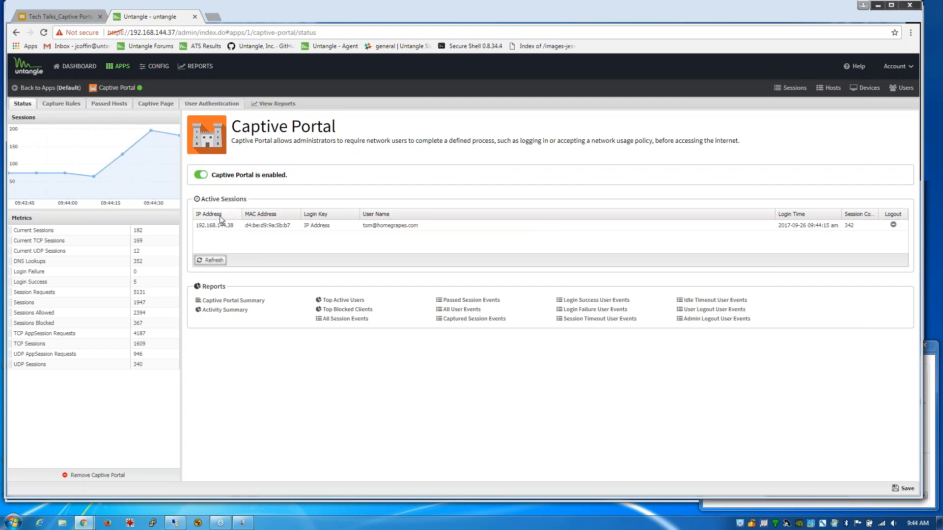
{"action": "left_click_drag", "start_coordinate": [419, 227], "coordinate": [366, 225]}
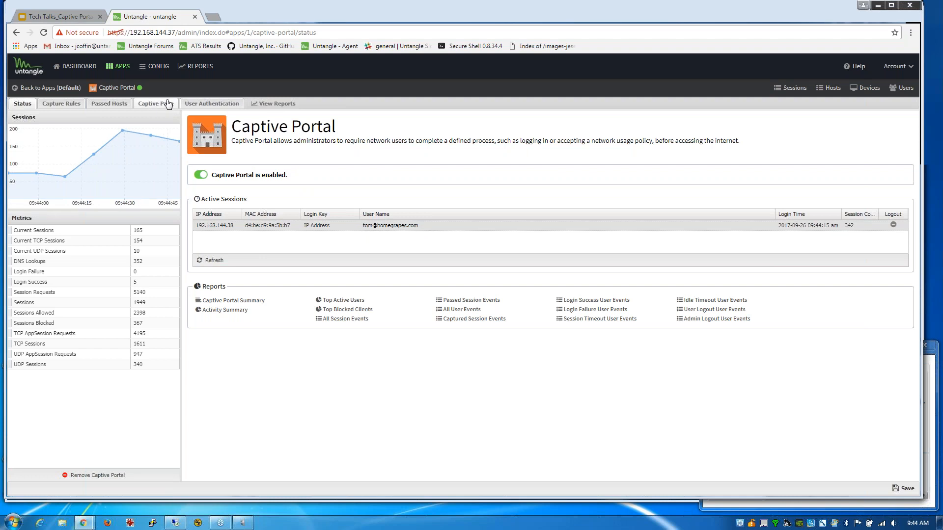
{"action": "left_click", "coordinate": [270, 105]}
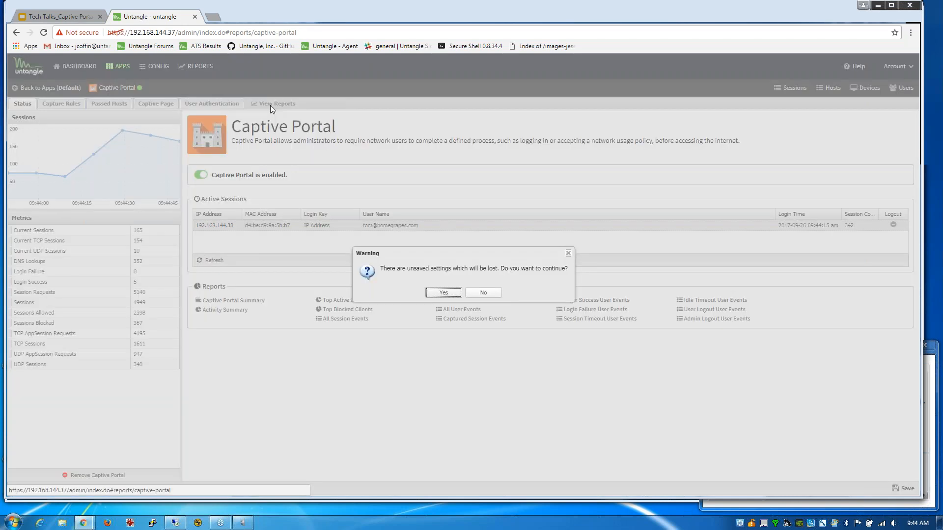
- Discard unsaved settings and open Captive Portal's All User Events report with its 9 login/logout entries
{"action": "left_click", "coordinate": [446, 293]}
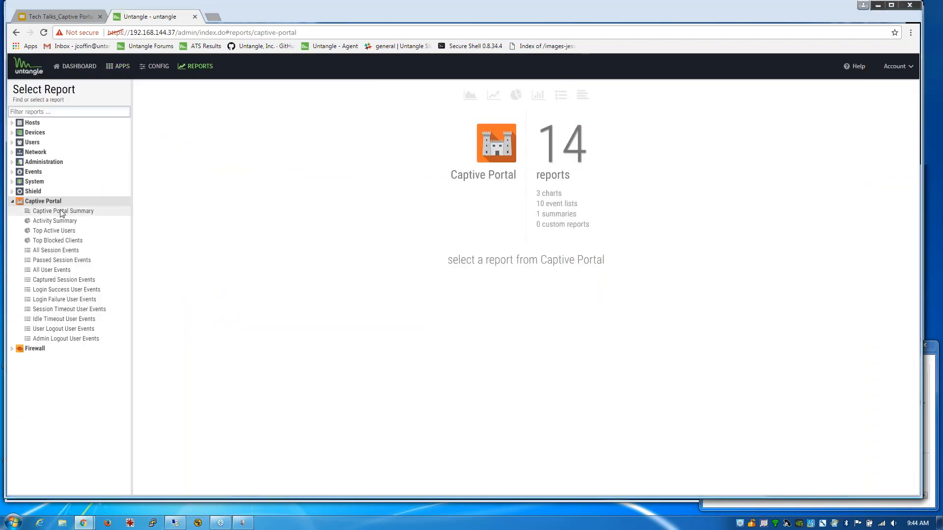
{"action": "left_click", "coordinate": [56, 273]}
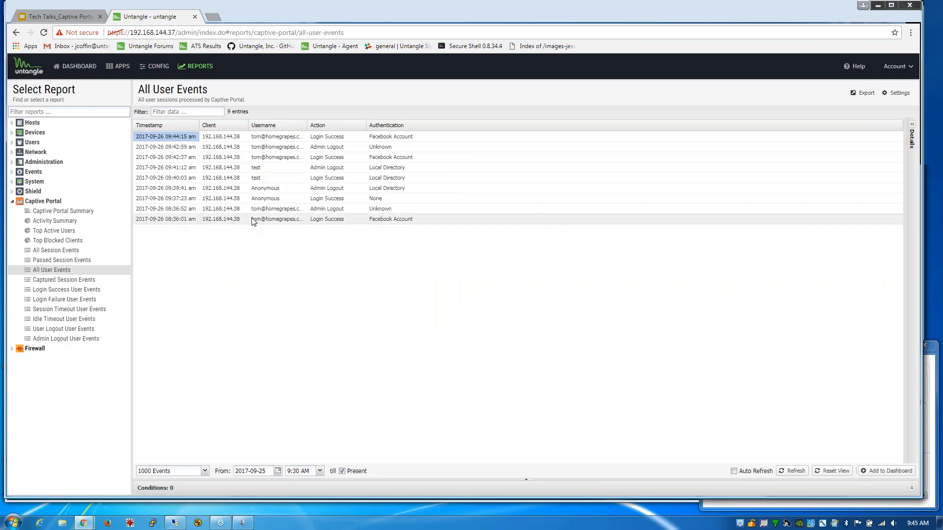
{"action": "left_click", "coordinate": [273, 220]}
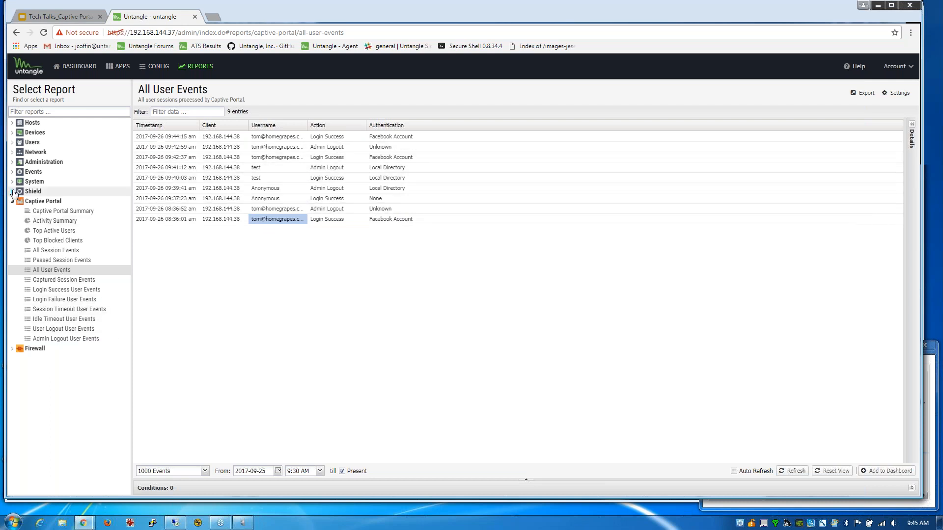
- Install the Web Filter app from the Install Apps catalogue
{"action": "left_click", "coordinate": [121, 67]}
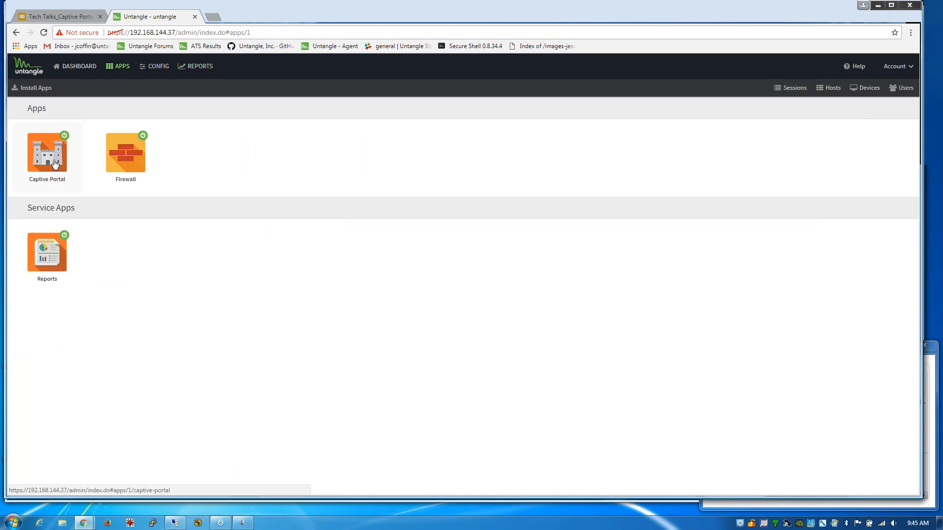
{"action": "left_click", "coordinate": [46, 88]}
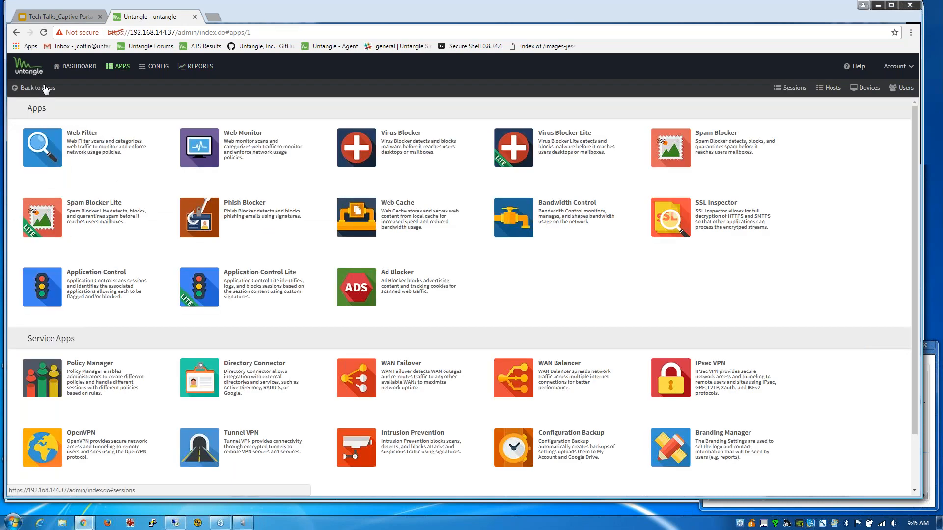
{"action": "left_click", "coordinate": [43, 148]}
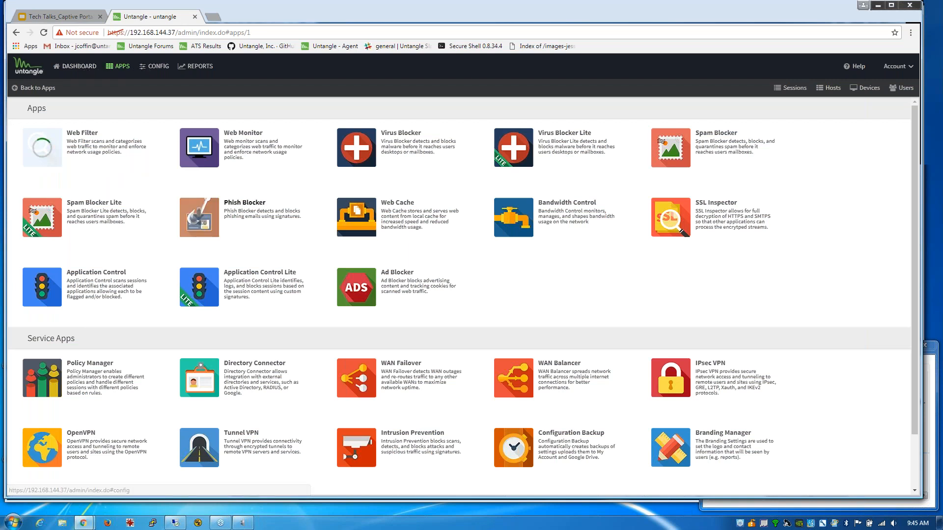
- Load google.com in the remote client's IE, then return to Untangle's Dashboard
{"action": "left_click", "coordinate": [176, 524]}
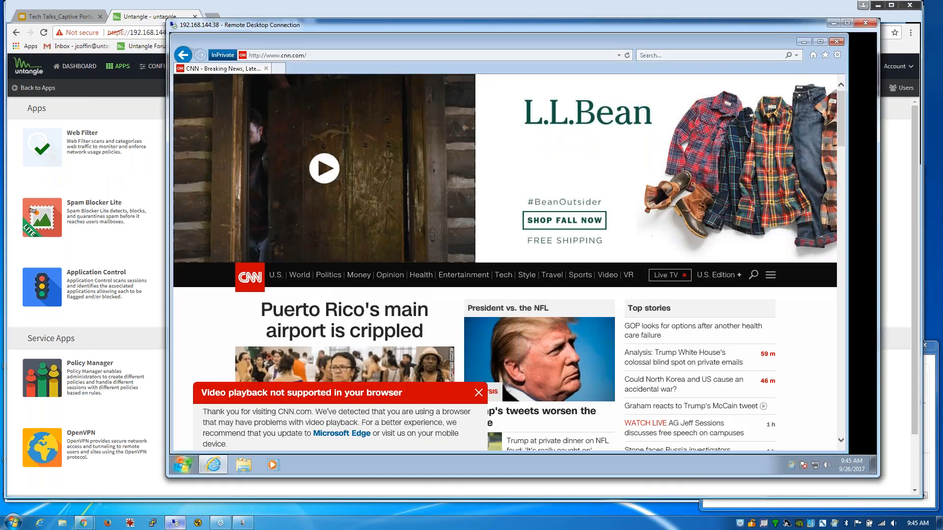
{"action": "left_click", "coordinate": [318, 55]}
{"action": "type", "text": "g"}
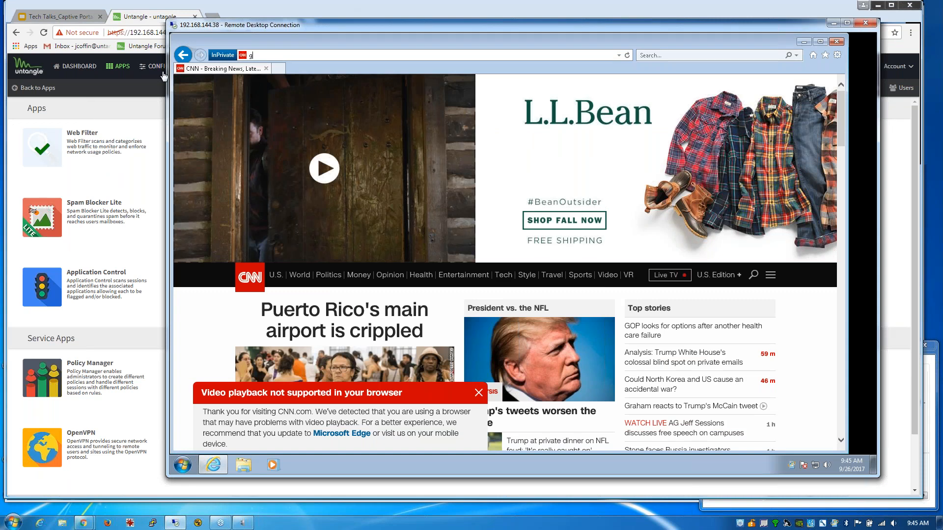
{"action": "type", "text": "oogle.com"}
{"action": "key", "text": "Return"}
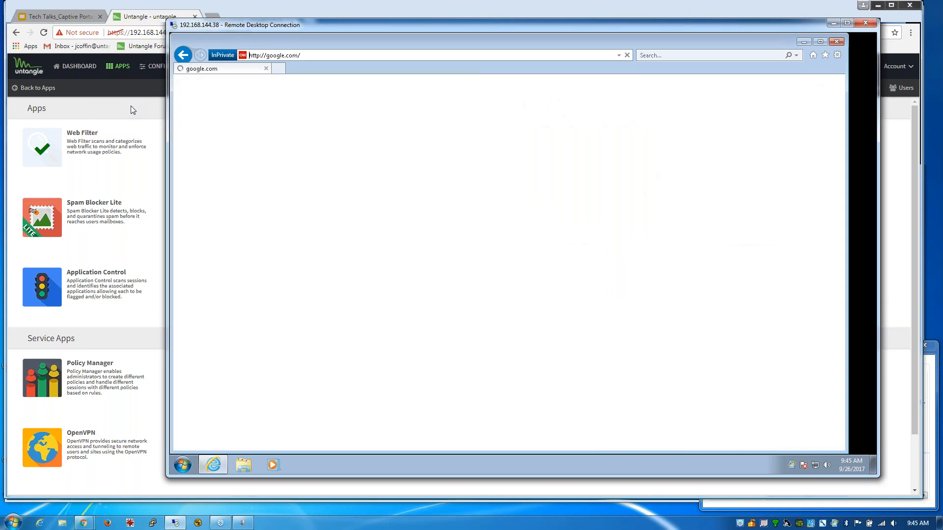
{"action": "left_click", "coordinate": [130, 105]}
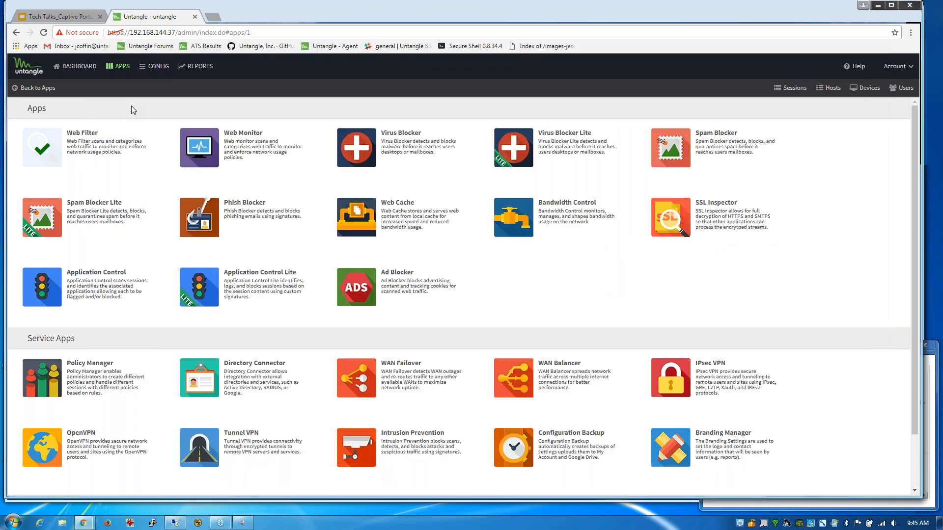
{"action": "left_click", "coordinate": [88, 73]}
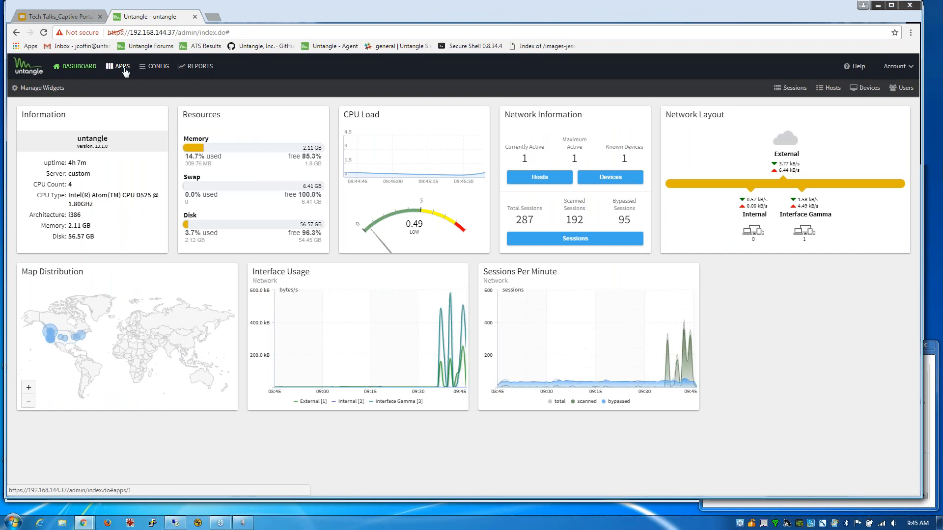
- Open the Web Filter app's All Web Events report
{"action": "left_click", "coordinate": [123, 67]}
{"action": "left_click", "coordinate": [55, 146]}
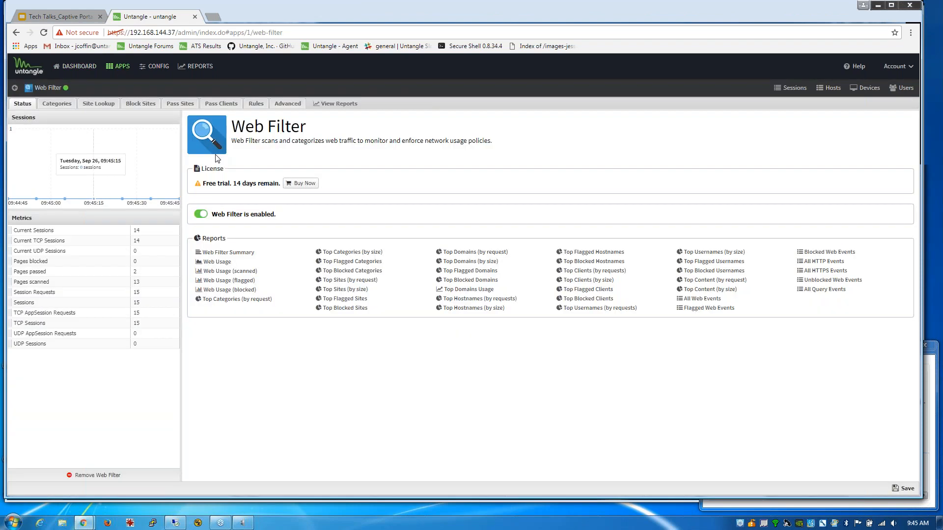
{"action": "left_click", "coordinate": [331, 105]}
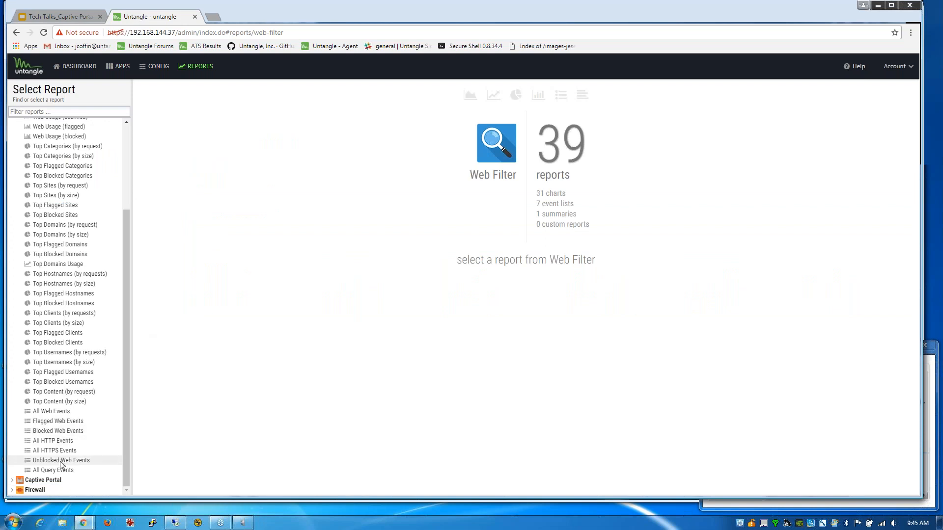
{"action": "left_click", "coordinate": [61, 414]}
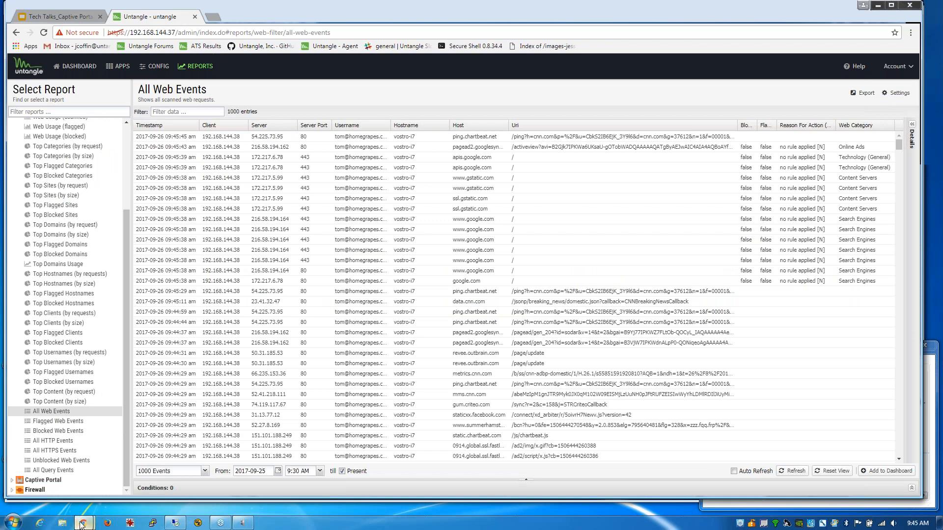
{"action": "mouse_move", "coordinate": [82, 524]}
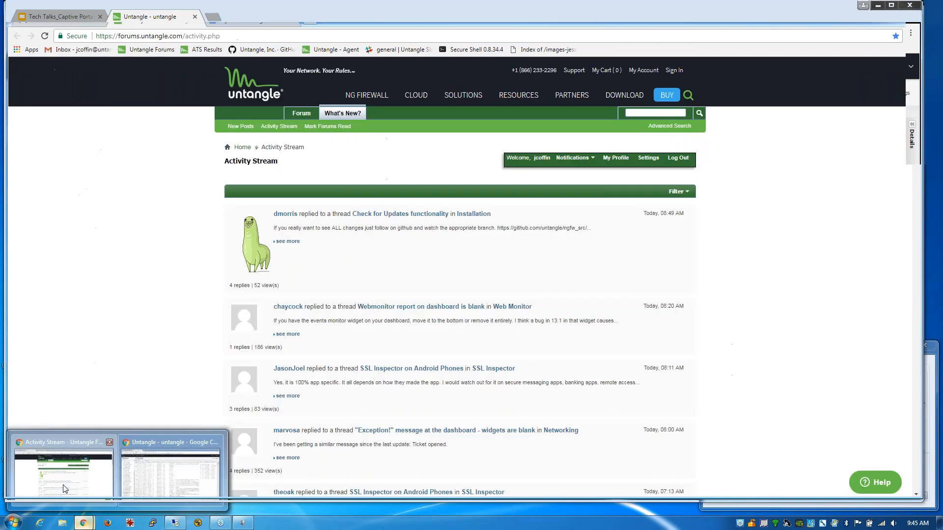
{"action": "left_click", "coordinate": [56, 452]}
{"action": "left_click", "coordinate": [67, 12]}
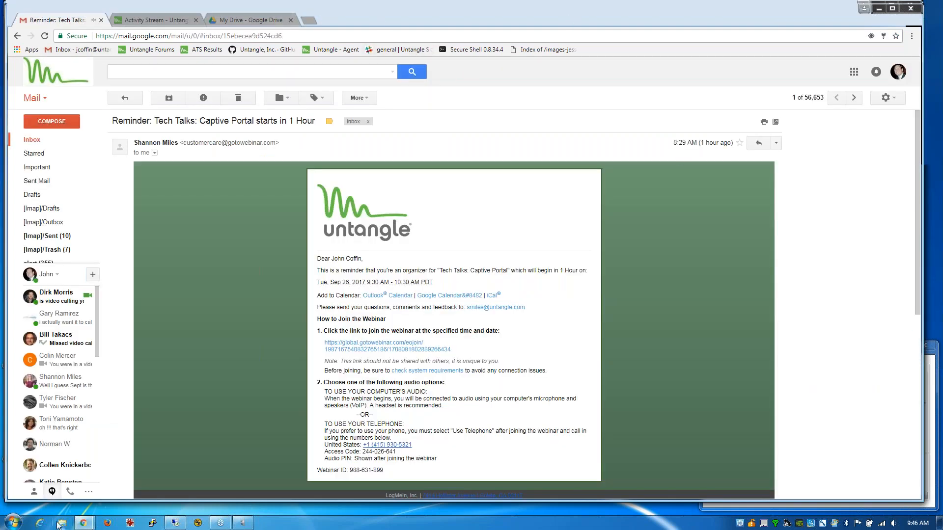
{"action": "mouse_move", "coordinate": [81, 524]}
{"action": "left_click", "coordinate": [142, 481]}
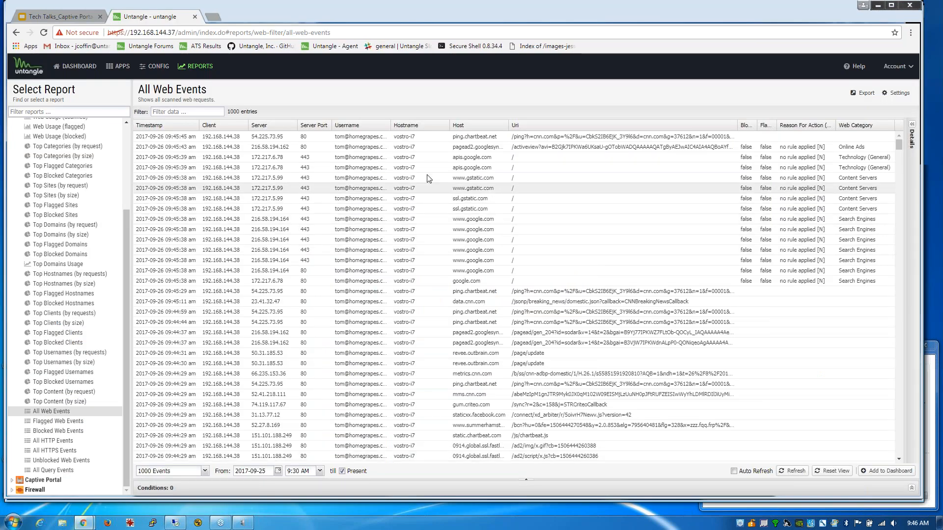
{"action": "left_click_drag", "start_coordinate": [336, 137], "coordinate": [374, 143]}
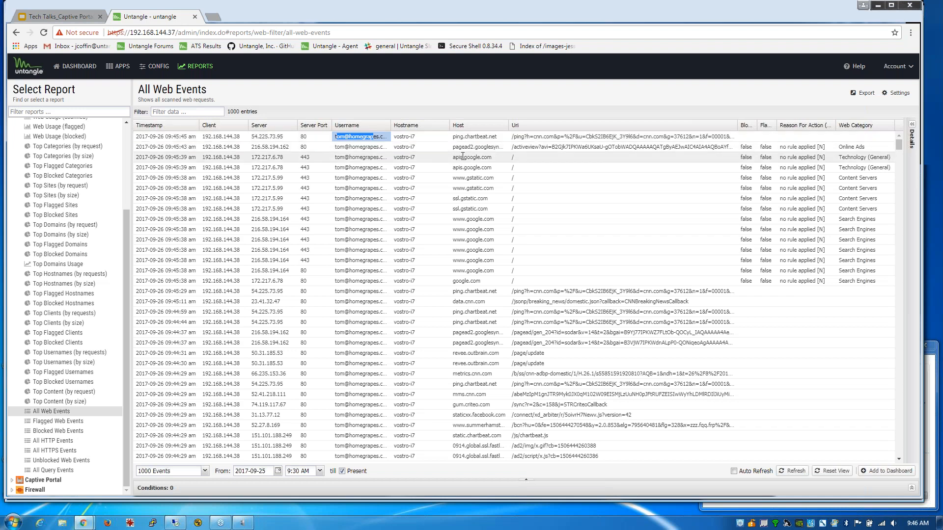
{"action": "left_click_drag", "start_coordinate": [455, 243], "coordinate": [500, 252]}
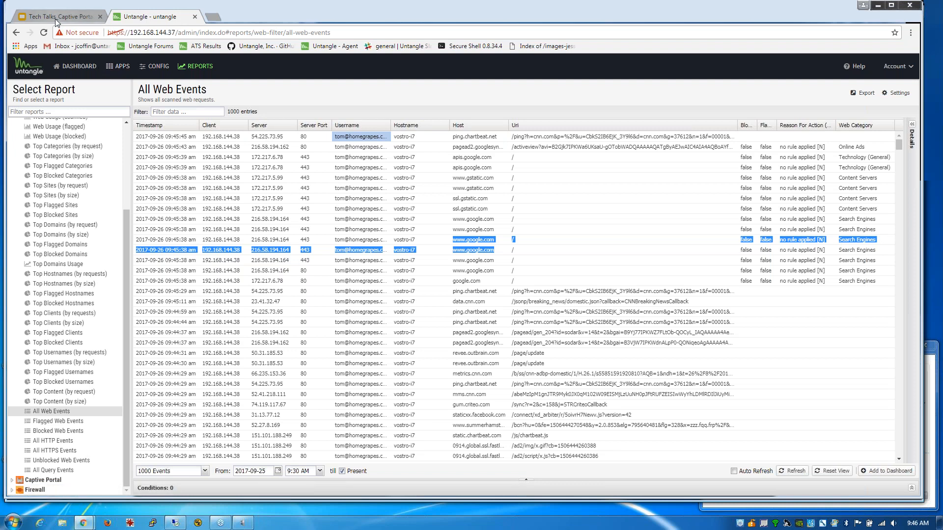
{"action": "left_click", "coordinate": [55, 16]}
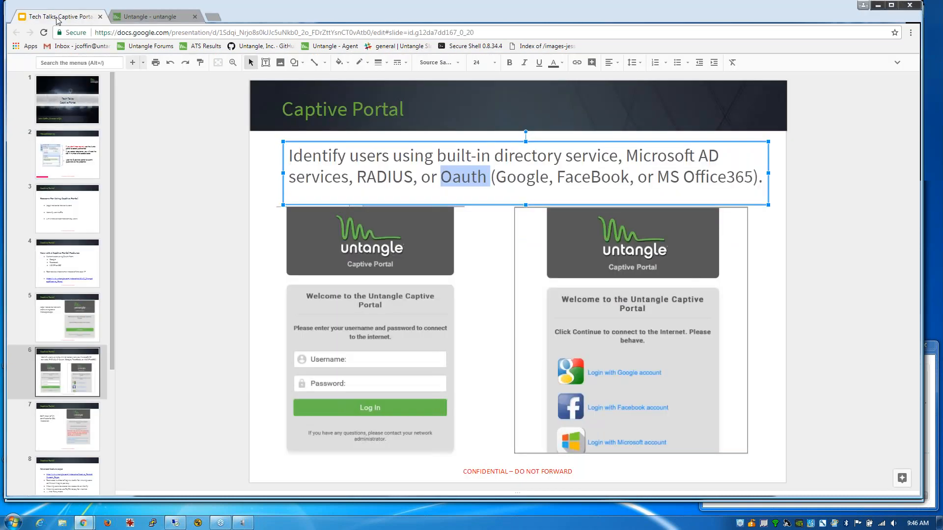
- Deselect the slide 6 text box and move to slide 7 on self-installing the CA certificate
{"action": "left_click", "coordinate": [196, 215]}
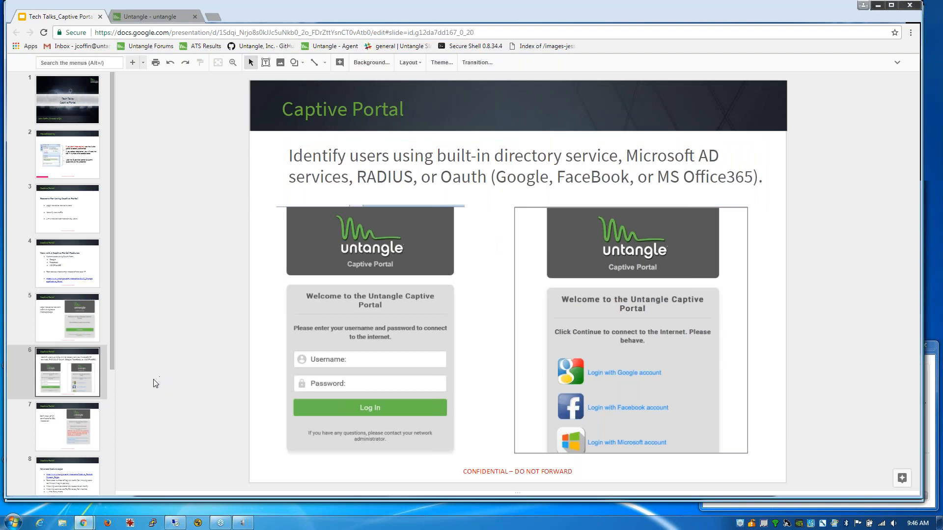
{"action": "left_click", "coordinate": [66, 429]}
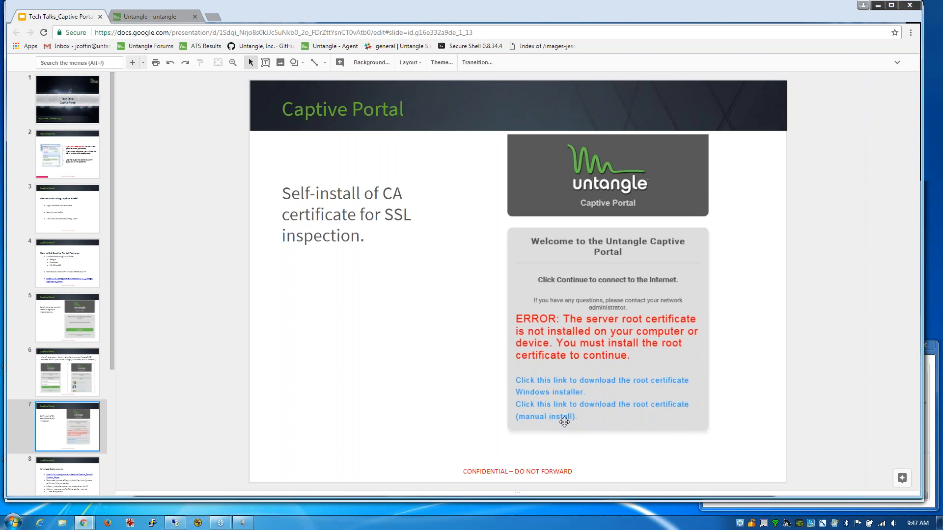
{"action": "left_click", "coordinate": [562, 420]}
- Back in the Untangle admin, open the Captive Portal app's Captive Page settings from Apps
{"action": "left_click", "coordinate": [147, 17]}
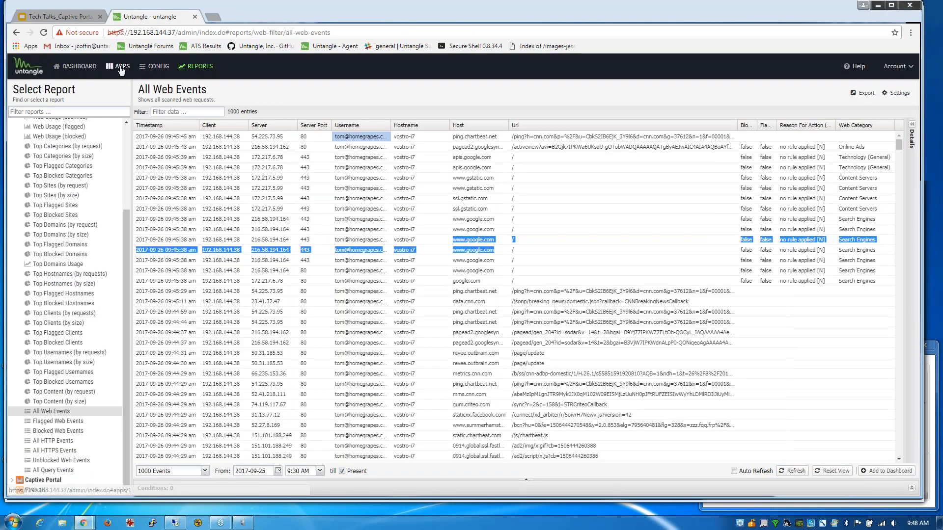
{"action": "left_click", "coordinate": [120, 66]}
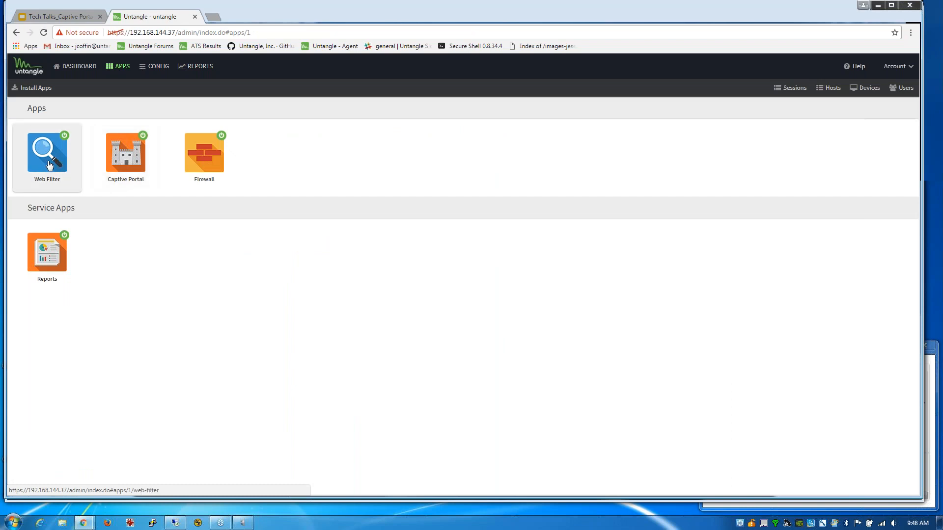
{"action": "left_click", "coordinate": [137, 169]}
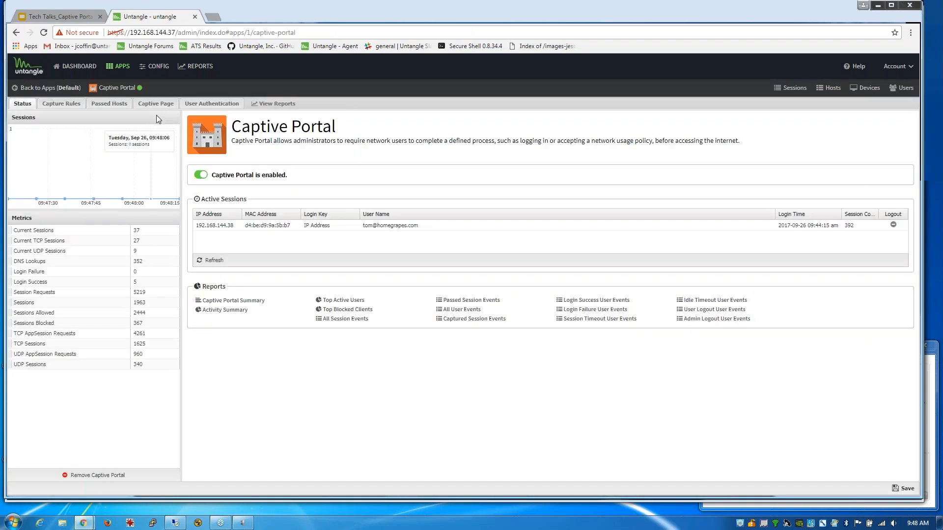
{"action": "left_click", "coordinate": [156, 104]}
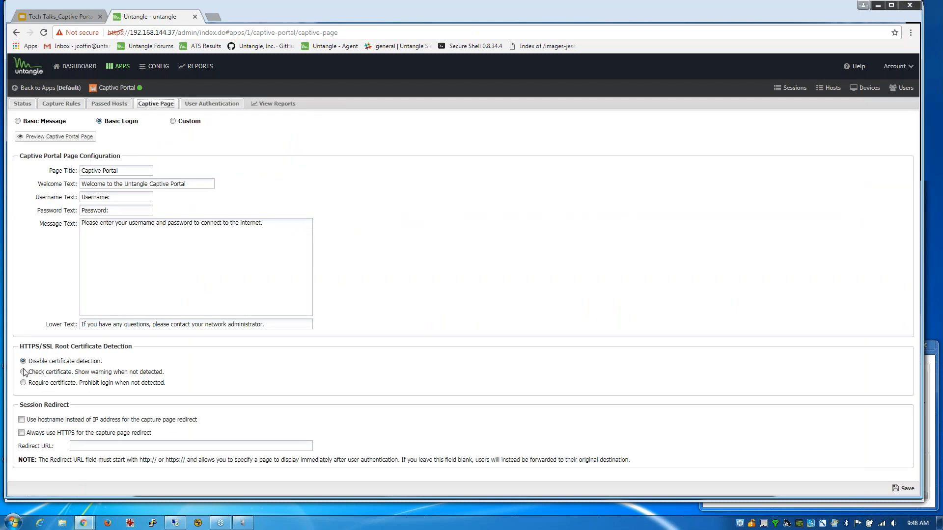
- Set Check, then Require root certificate, tick hostname redirect, then discard and open Config
{"action": "left_click", "coordinate": [23, 372]}
{"action": "left_click", "coordinate": [24, 383]}
{"action": "left_click", "coordinate": [21, 420]}
{"action": "left_click", "coordinate": [153, 67]}
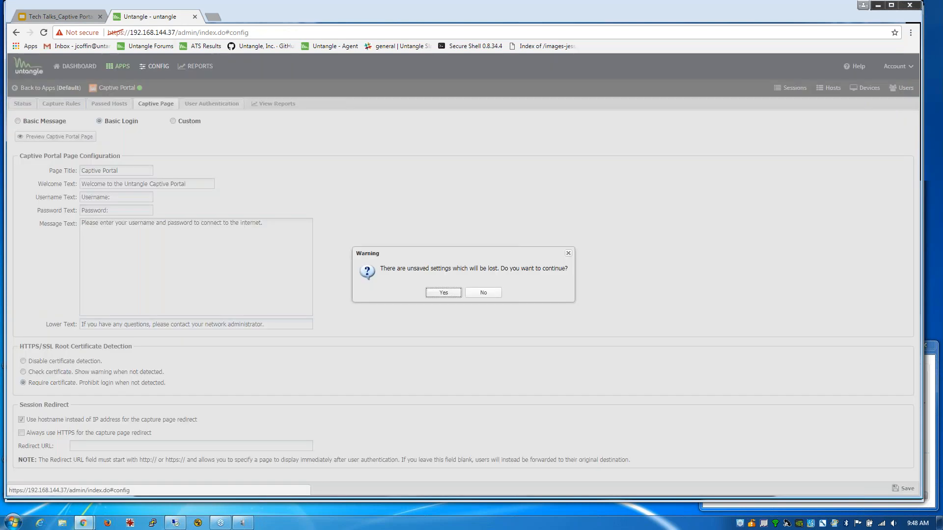
{"action": "left_click", "coordinate": [439, 294]}
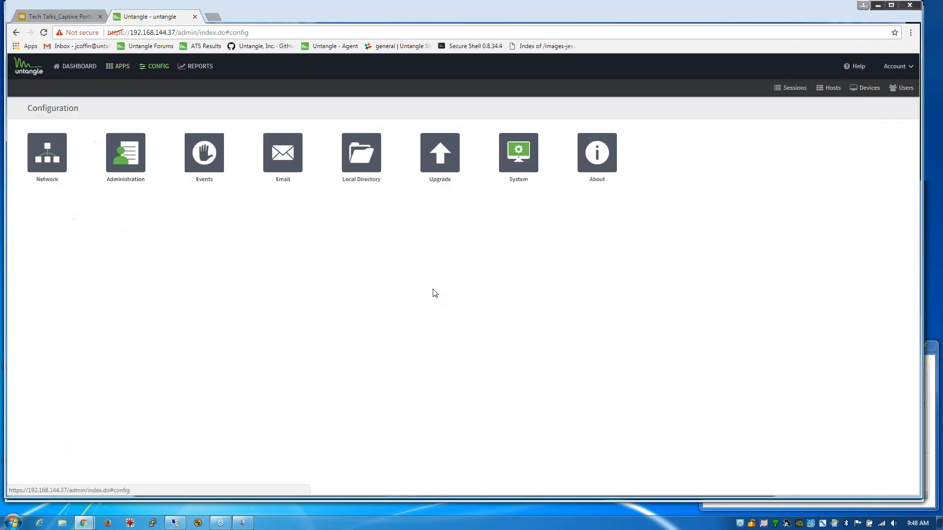
- Select Use Hostname under Network > Hostname, then discard it and return to Apps
{"action": "left_click", "coordinate": [57, 154]}
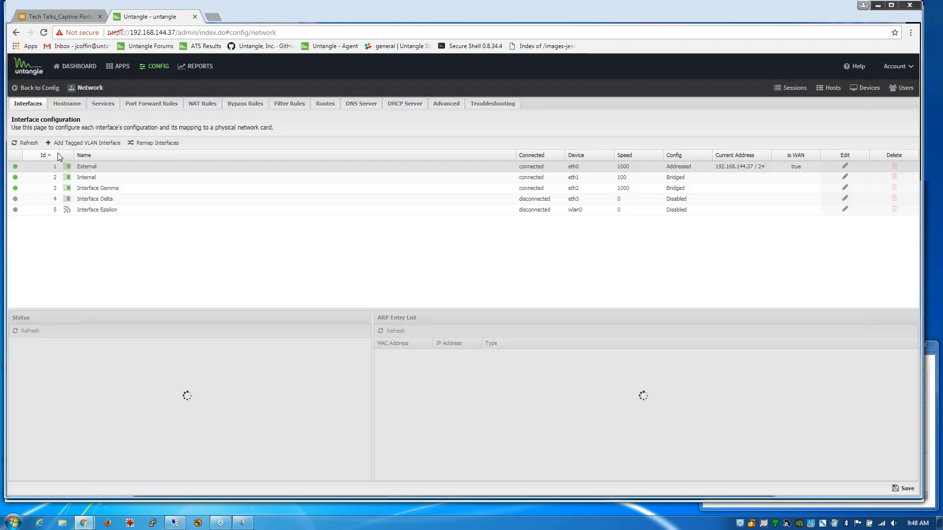
{"action": "left_click", "coordinate": [69, 104]}
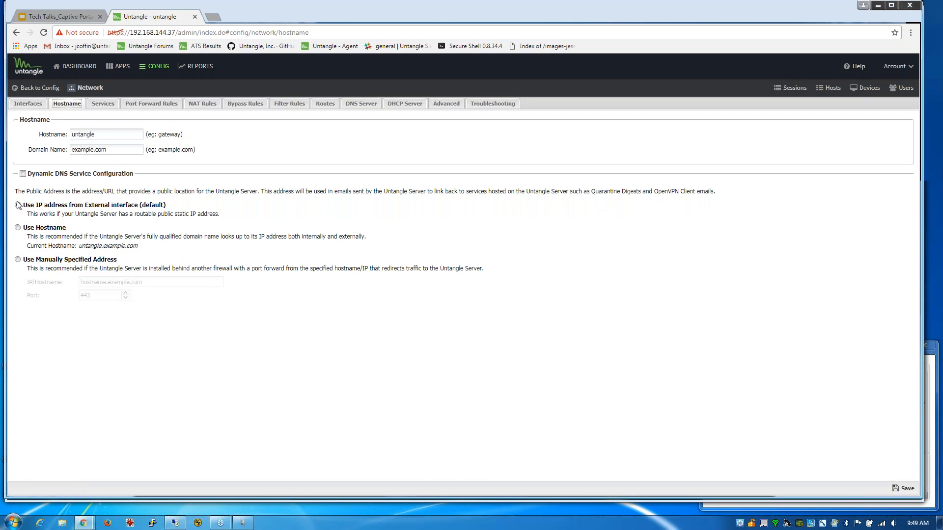
{"action": "left_click", "coordinate": [25, 228]}
{"action": "left_click", "coordinate": [126, 73]}
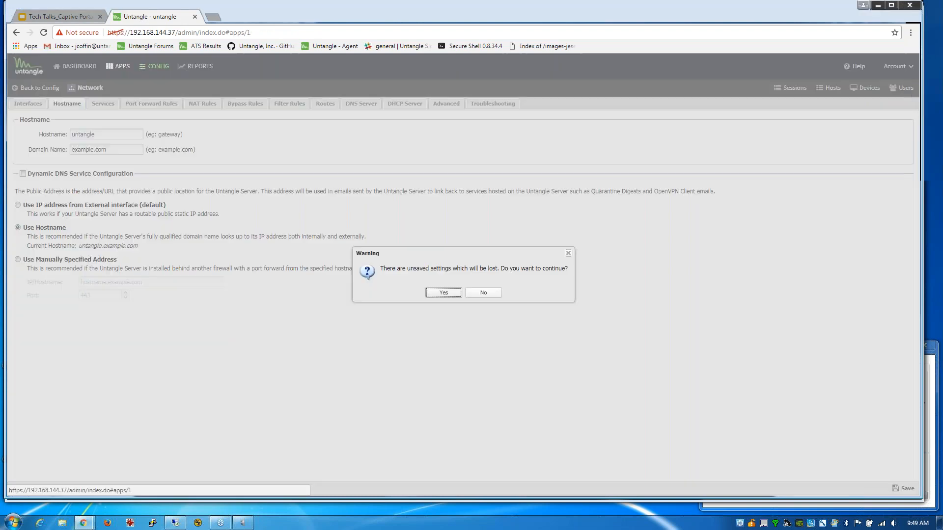
{"action": "left_click", "coordinate": [444, 293]}
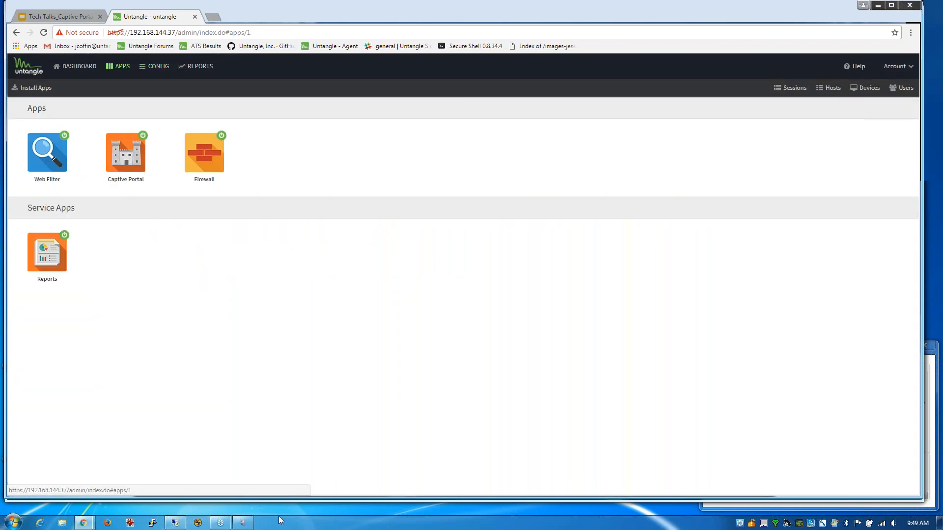
- Log out the active user's session from the Captive Portal status page
{"action": "left_click", "coordinate": [176, 524]}
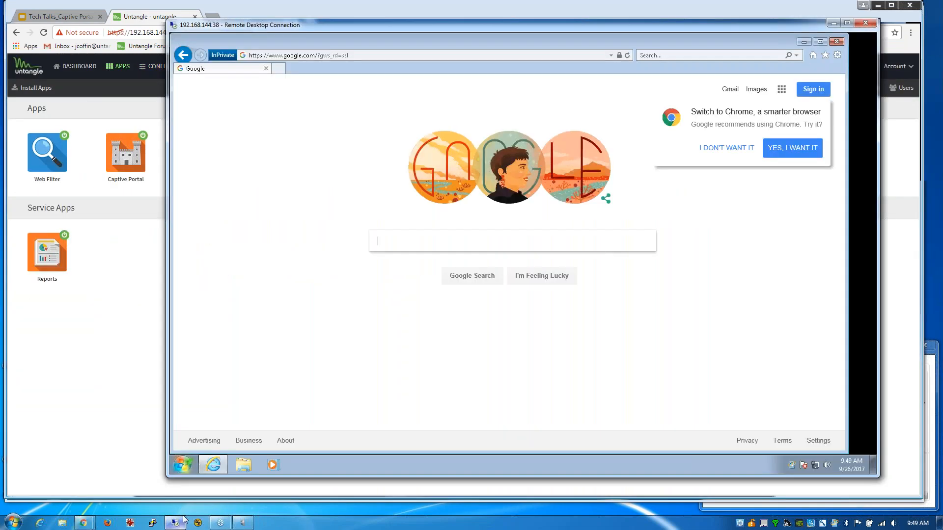
{"action": "left_click", "coordinate": [123, 137]}
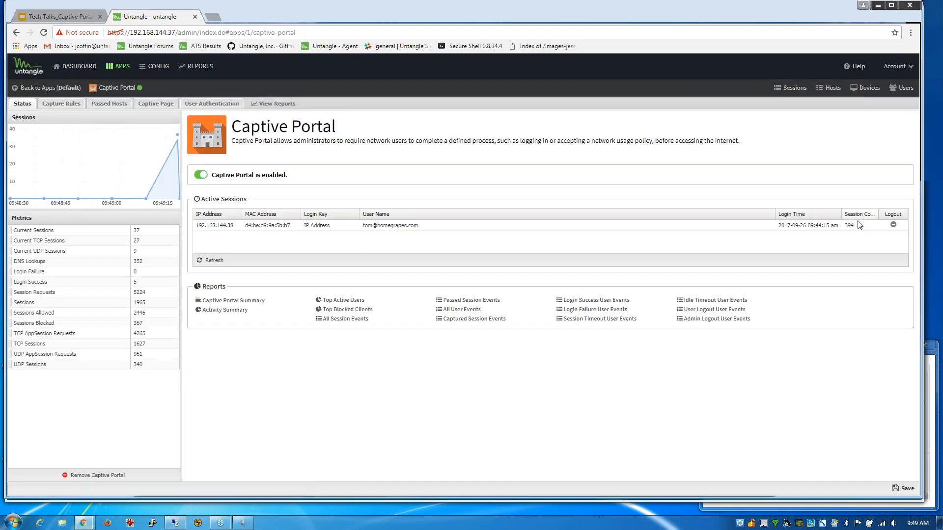
{"action": "left_click", "coordinate": [894, 225]}
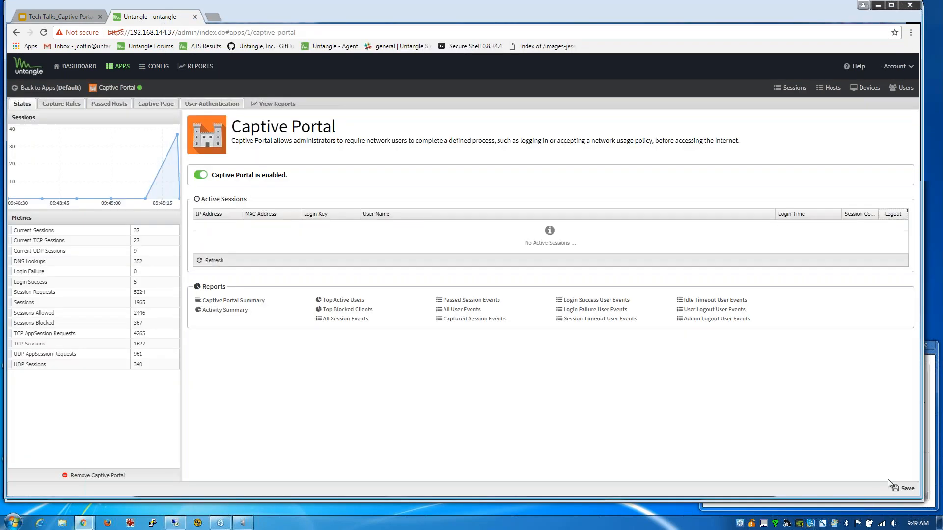
- Reload the client's IE to hit the portal and select the 192.168.144.37 address
{"action": "left_click", "coordinate": [227, 524]}
{"action": "left_click", "coordinate": [811, 55]}
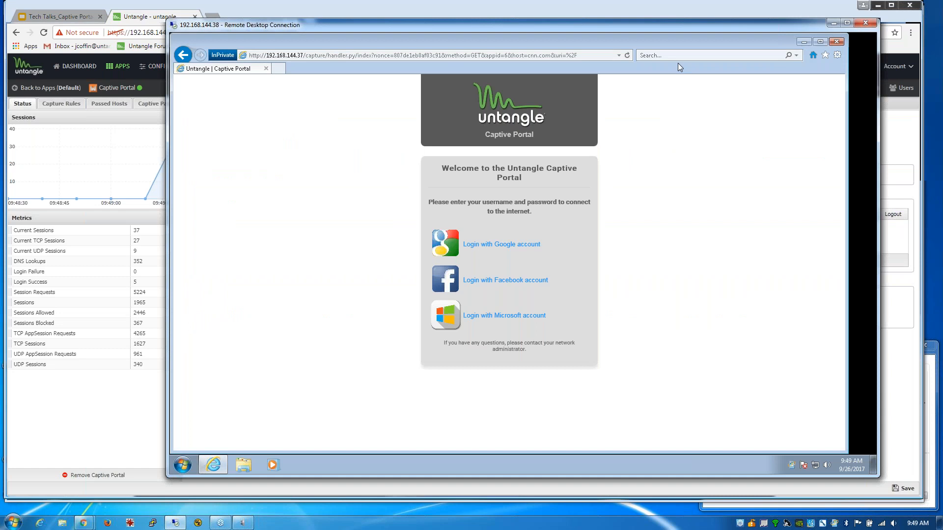
{"action": "left_click", "coordinate": [271, 55]}
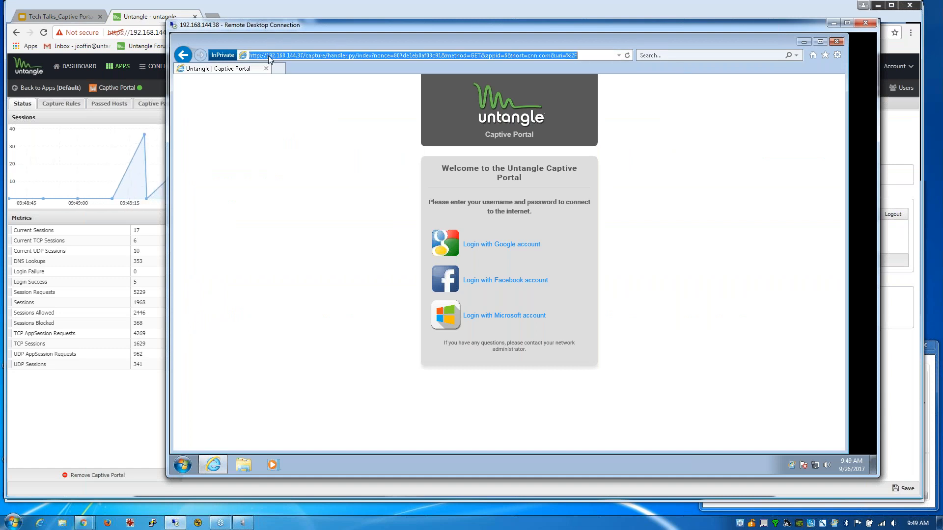
{"action": "left_click", "coordinate": [304, 55]}
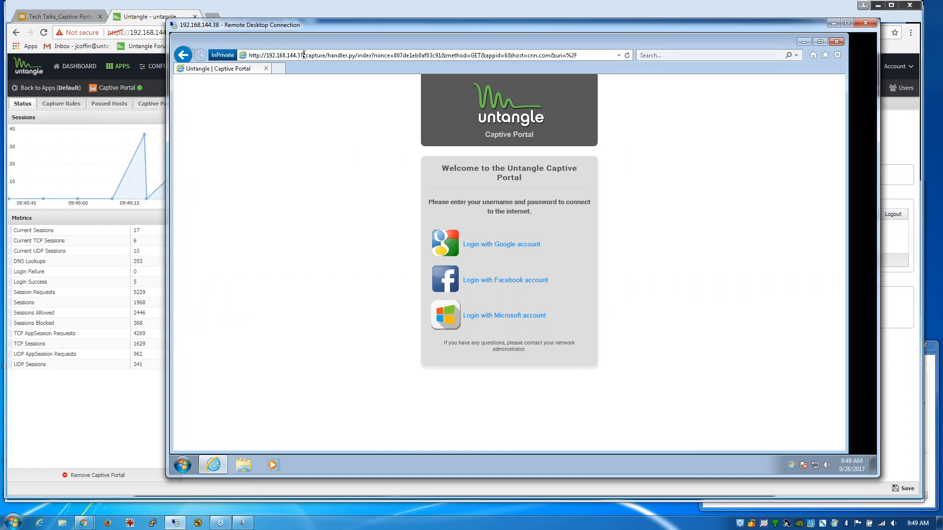
{"action": "left_click_drag", "start_coordinate": [304, 55], "coordinate": [267, 54]}
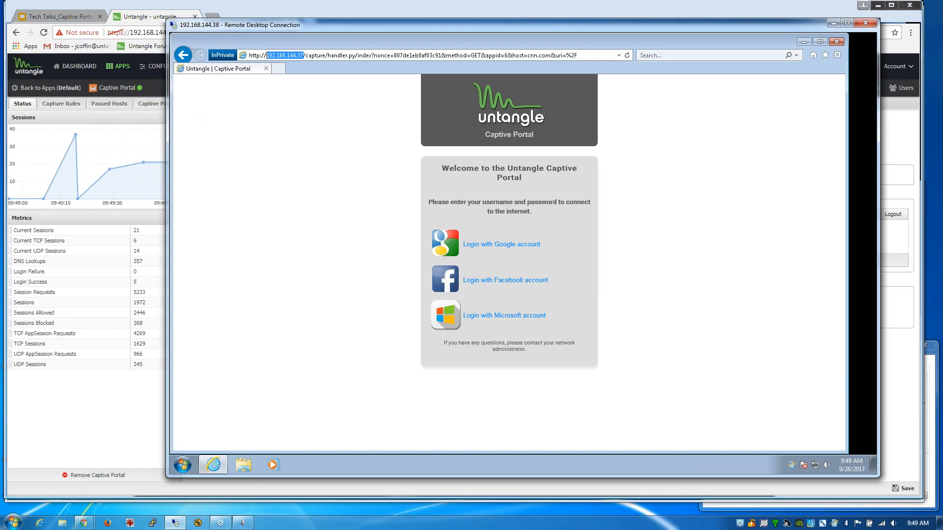
{"action": "left_click", "coordinate": [154, 16]}
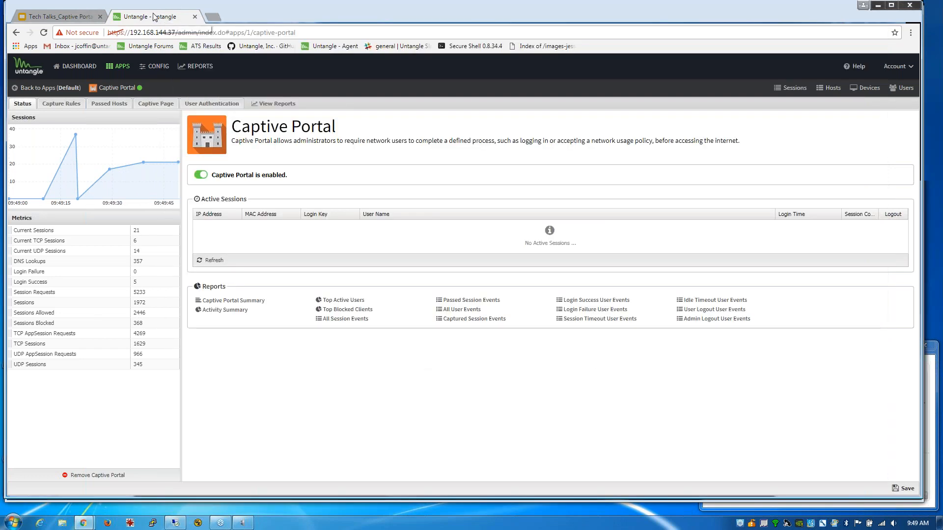
- Open the Captive Portal Custom Pages wiki link from slide 8 of the deck
{"action": "left_click", "coordinate": [69, 18]}
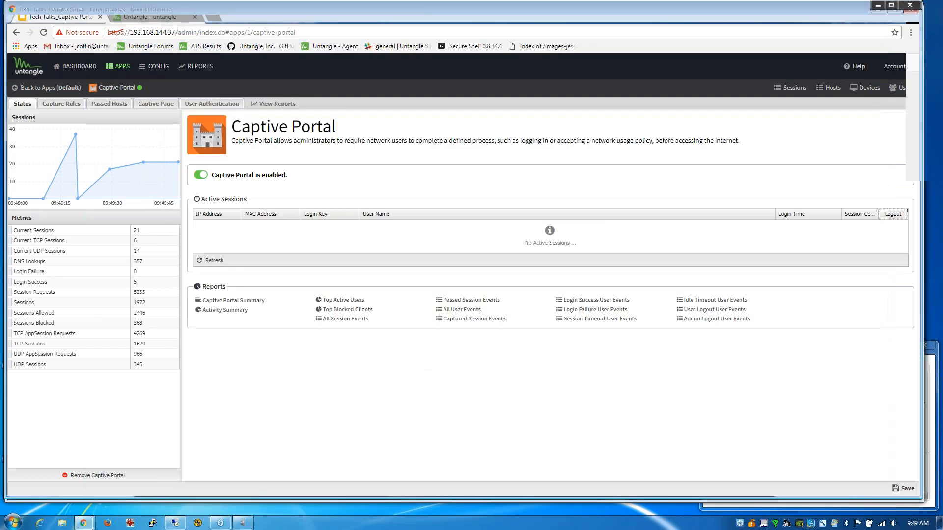
{"action": "left_click", "coordinate": [75, 474]}
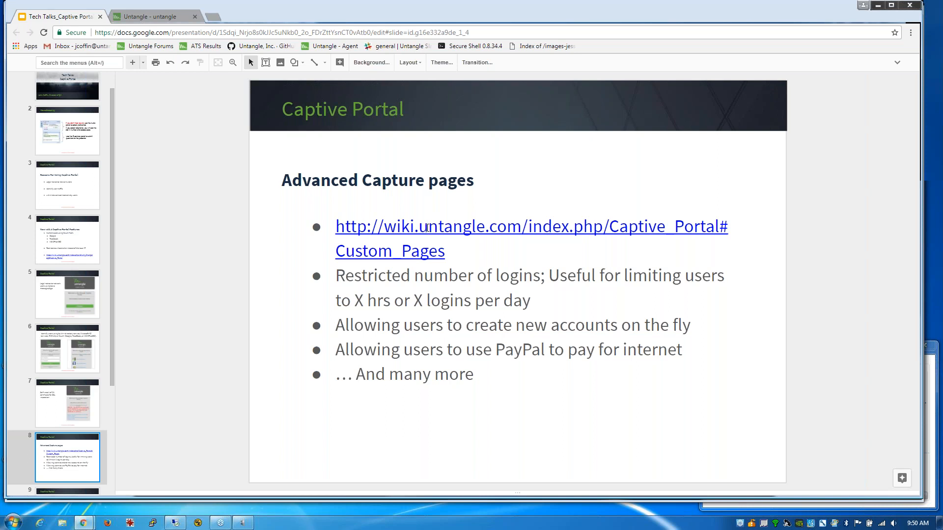
{"action": "left_click", "coordinate": [428, 226]}
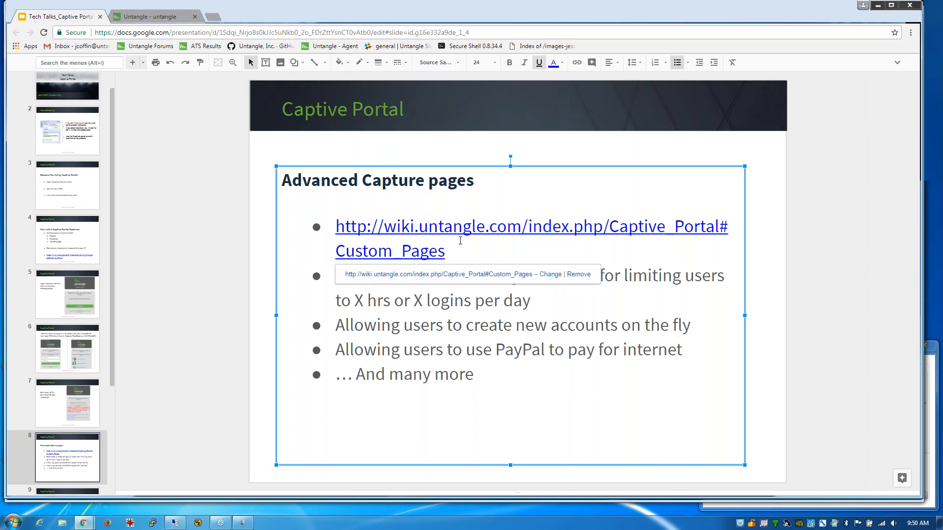
{"action": "left_click", "coordinate": [453, 274]}
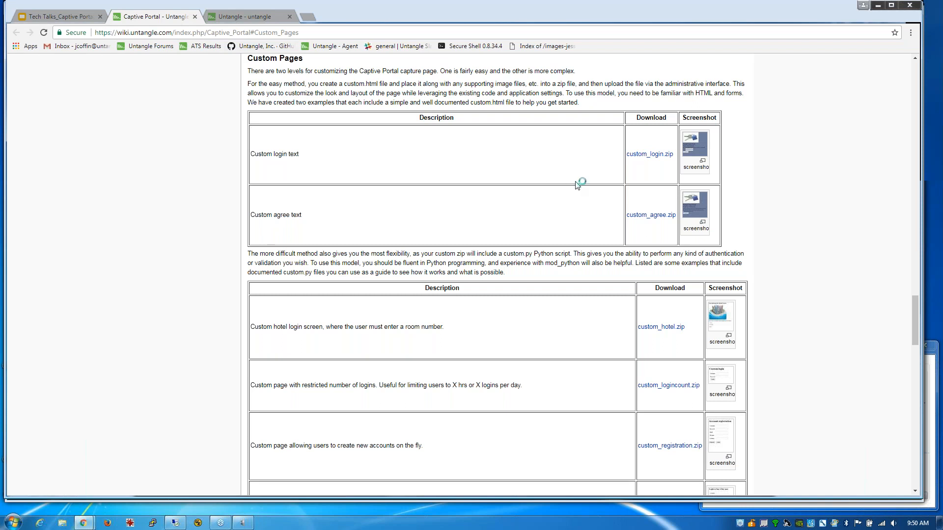
- Scroll the wiki down to the custom.zip examples table and User Authentication section
{"action": "scroll", "coordinate": [603, 202], "scroll_direction": "down", "scroll_amount": 1}
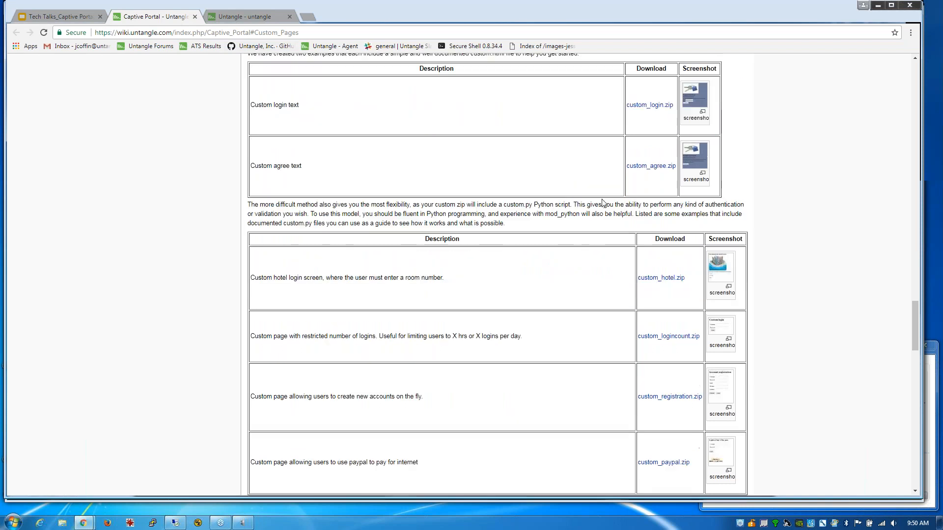
{"action": "scroll", "coordinate": [498, 271], "scroll_direction": "down", "scroll_amount": 1}
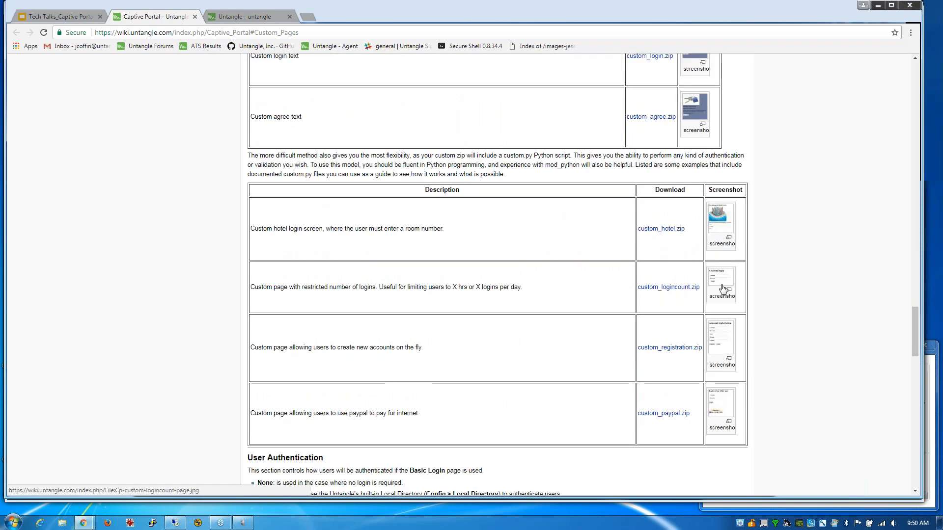
{"action": "scroll", "coordinate": [746, 325], "scroll_direction": "down", "scroll_amount": 1}
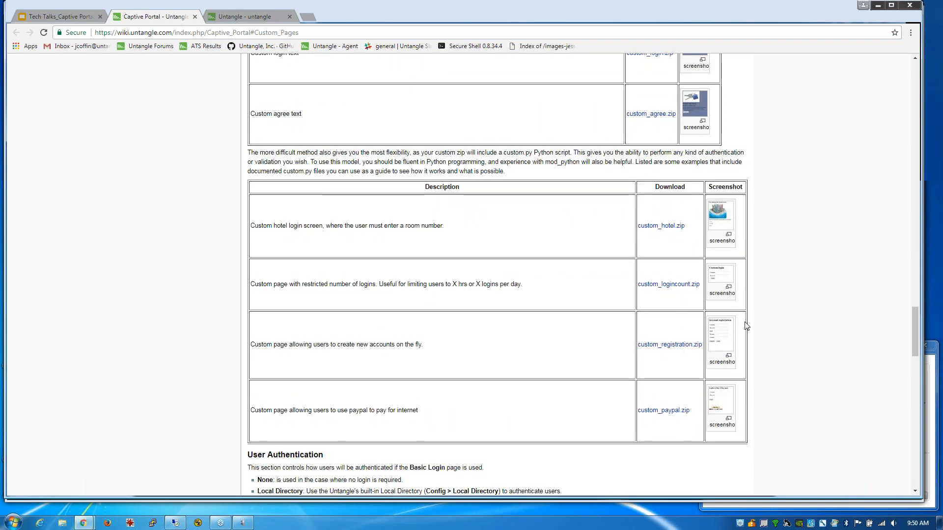
{"action": "scroll", "coordinate": [746, 326], "scroll_direction": "down", "scroll_amount": 1}
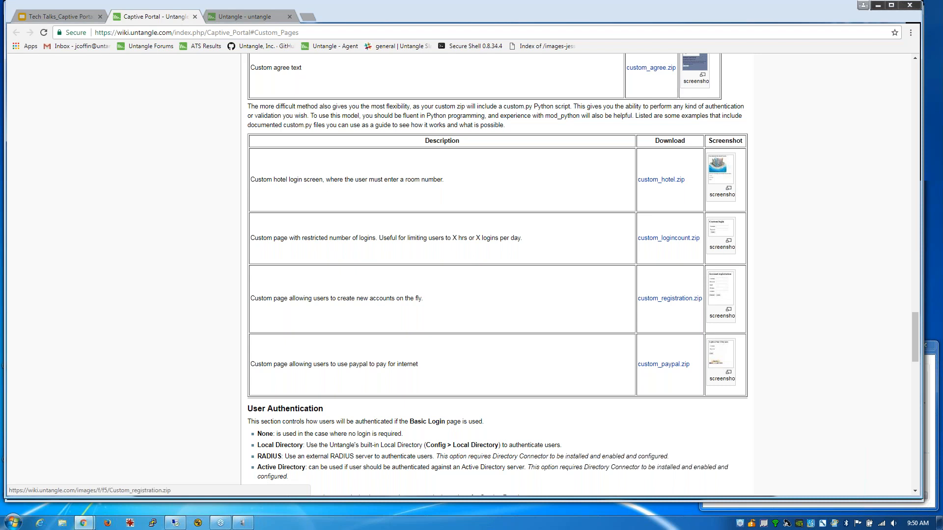
- Dismiss the link preview on slide 8 and select slide 9, Troubleshooting and Questions
{"action": "left_click", "coordinate": [67, 17]}
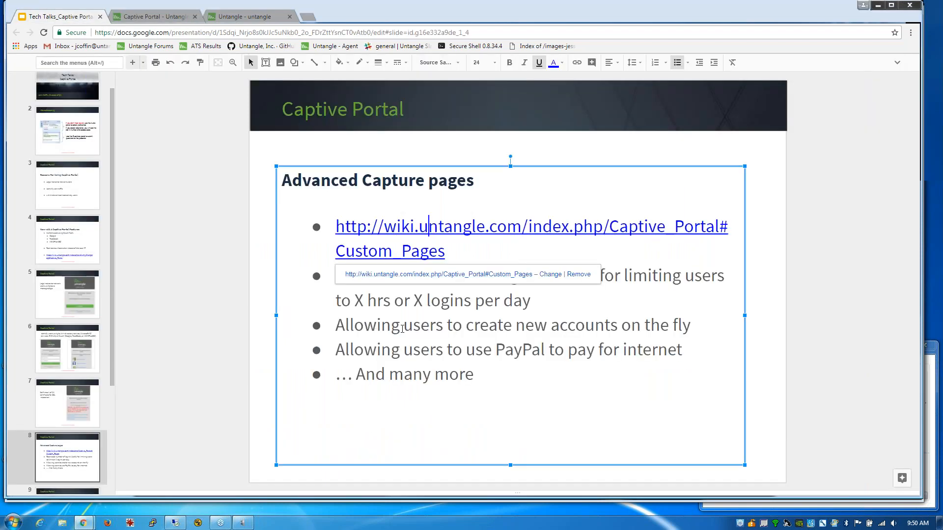
{"action": "double_click", "coordinate": [565, 313]}
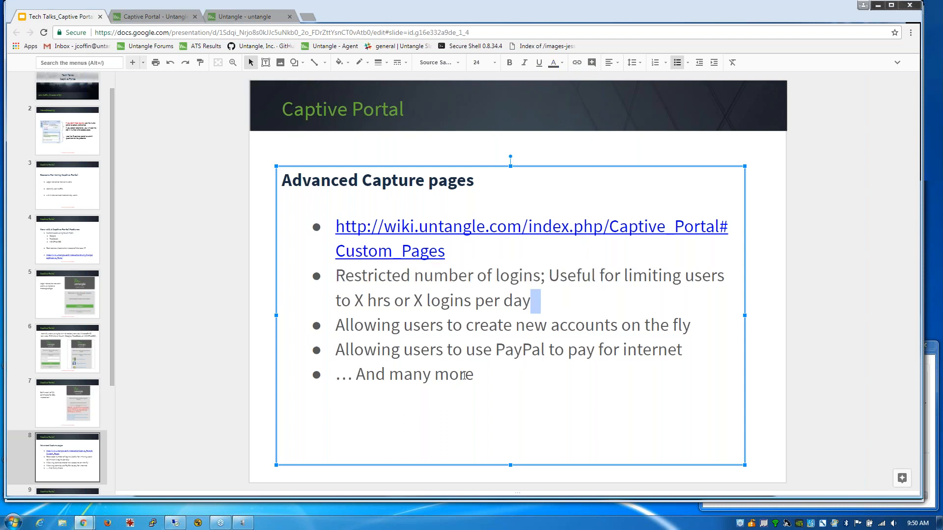
{"action": "left_click_drag", "start_coordinate": [113, 356], "coordinate": [112, 412]}
{"action": "left_click", "coordinate": [92, 414]}
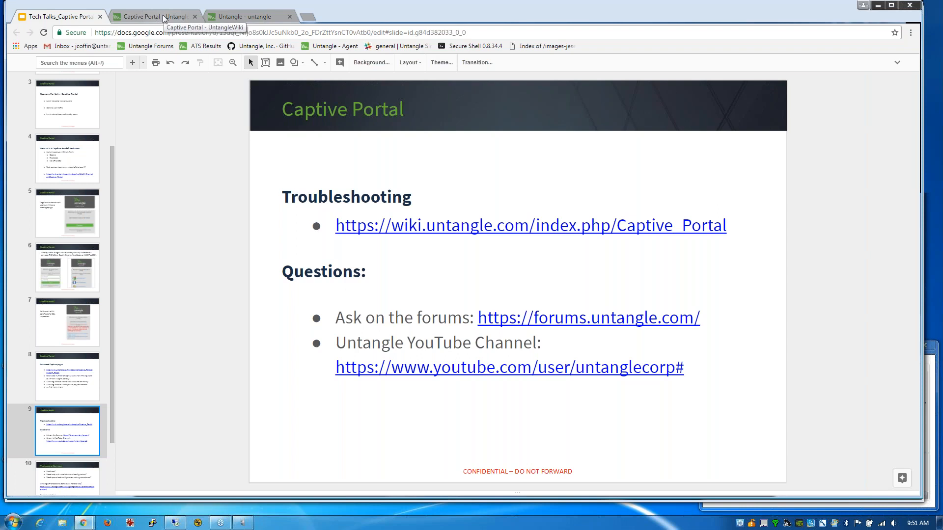
- In Captive Portal's Captive Page settings, tick 'Use hostname instead of IP address'
{"action": "left_click", "coordinate": [163, 14]}
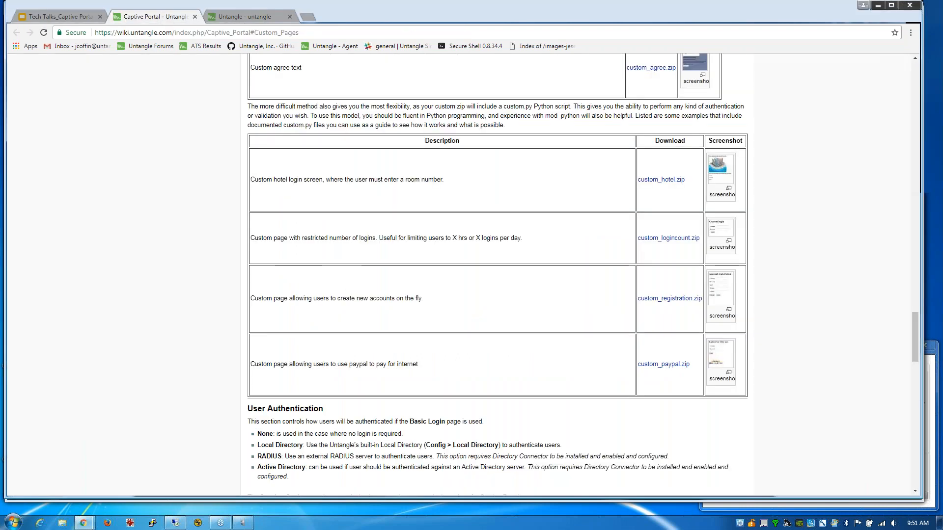
{"action": "left_click", "coordinate": [245, 19]}
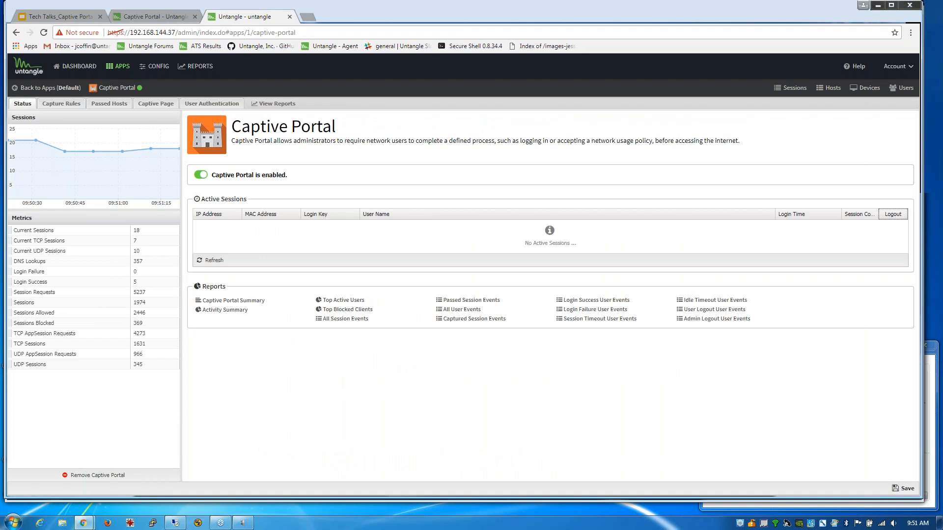
{"action": "left_click", "coordinate": [148, 105]}
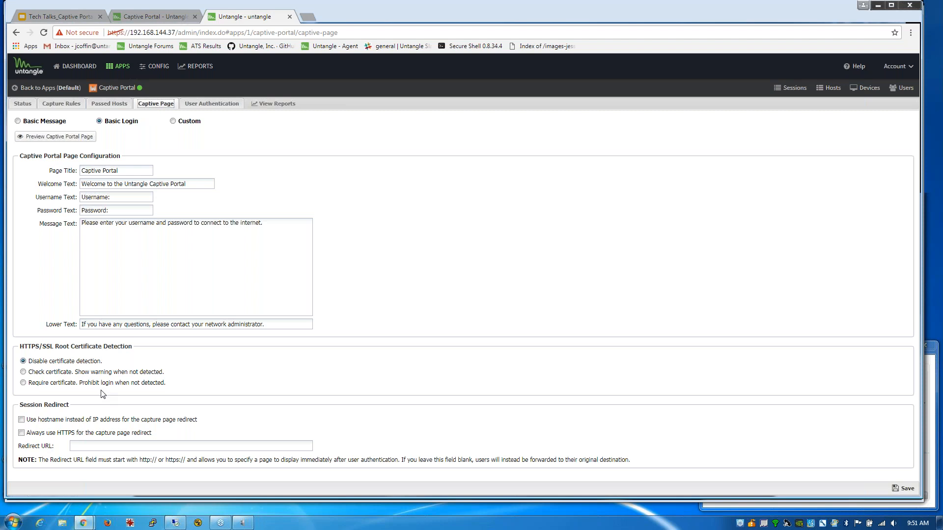
{"action": "left_click", "coordinate": [58, 423]}
- Leave for the apps list, discarding the unsaved hostname change
{"action": "left_click", "coordinate": [71, 72]}
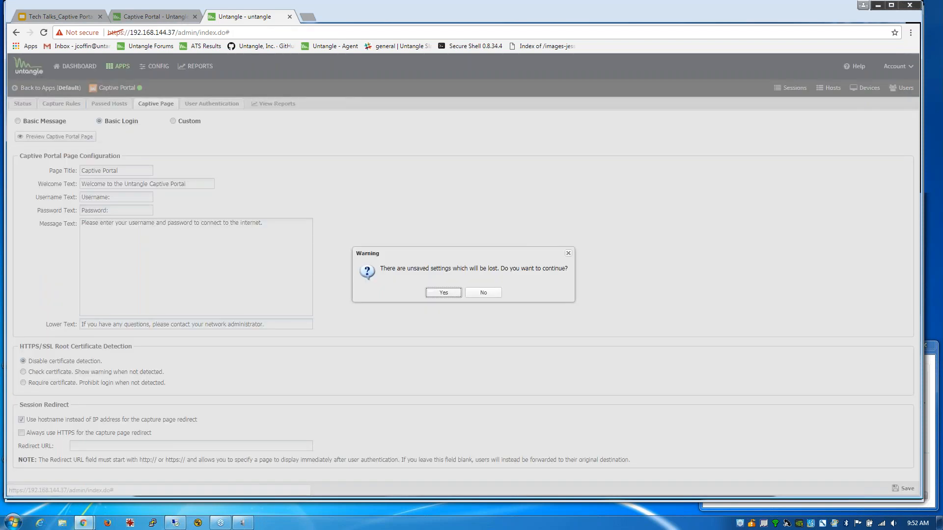
{"action": "left_click", "coordinate": [483, 293]}
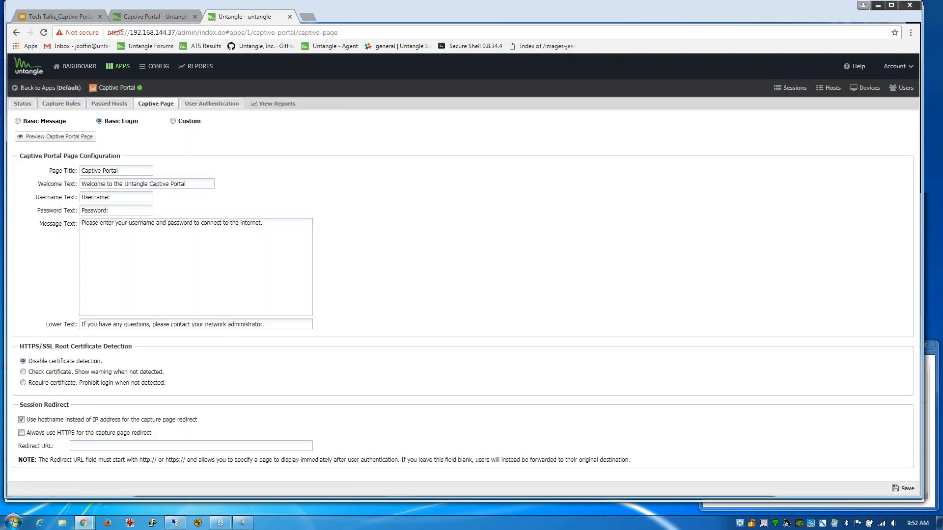
{"action": "left_click", "coordinate": [59, 88]}
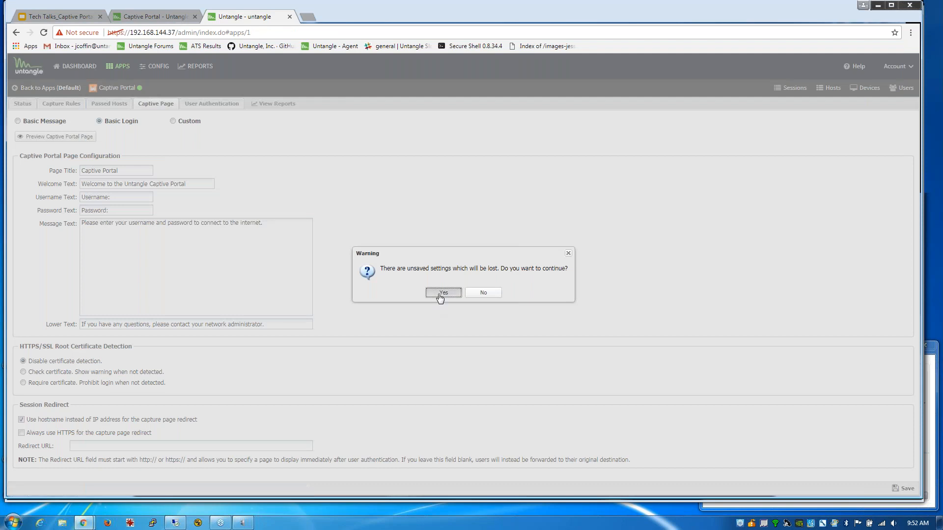
{"action": "left_click", "coordinate": [438, 293]}
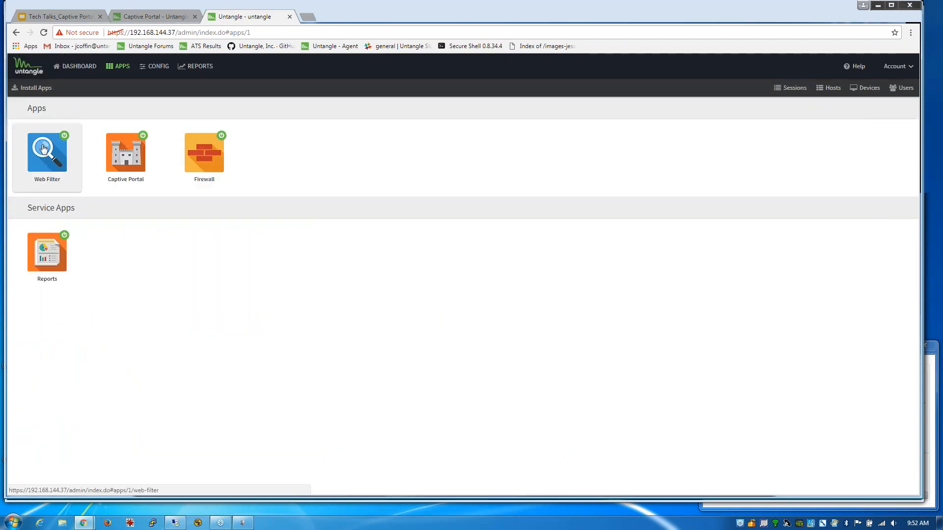
- Check Web Filter's Advanced options, then open its All Web Events report
{"action": "left_click", "coordinate": [44, 149]}
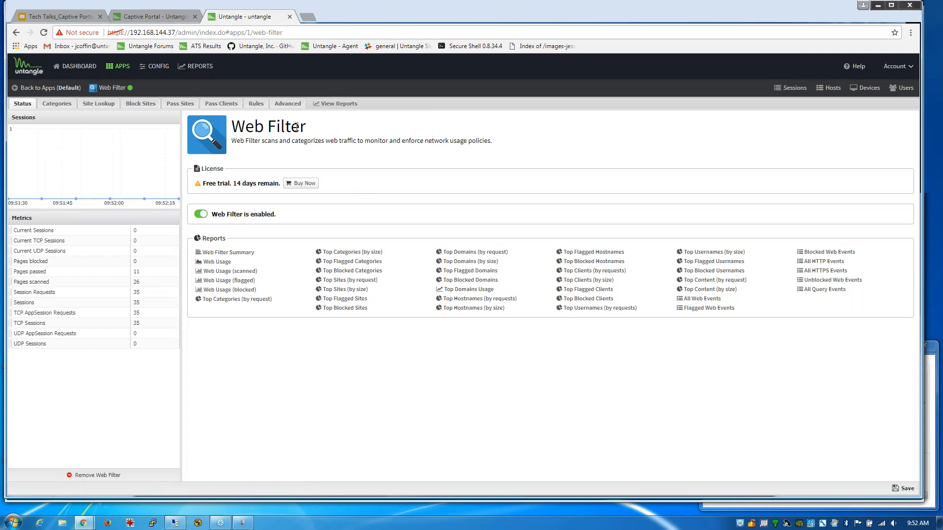
{"action": "left_click", "coordinate": [289, 104]}
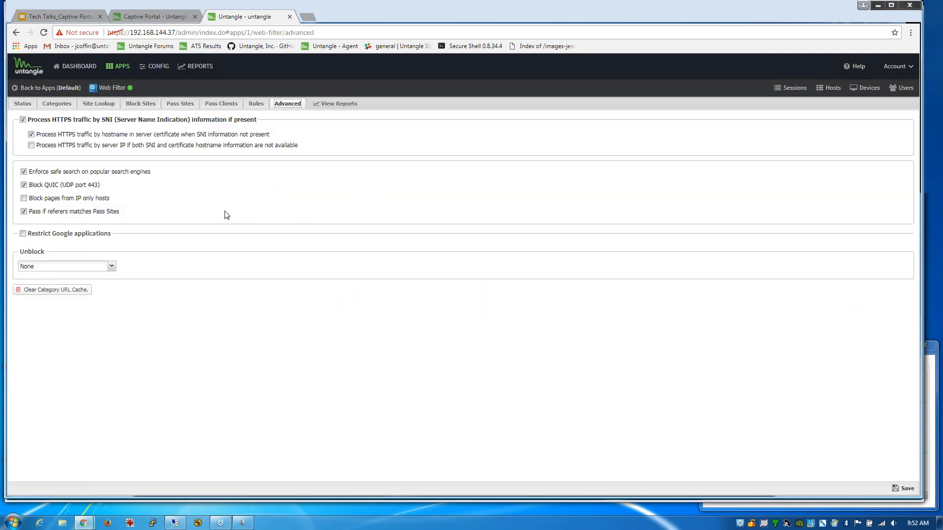
{"action": "left_click", "coordinate": [326, 103]}
{"action": "left_click", "coordinate": [62, 412]}
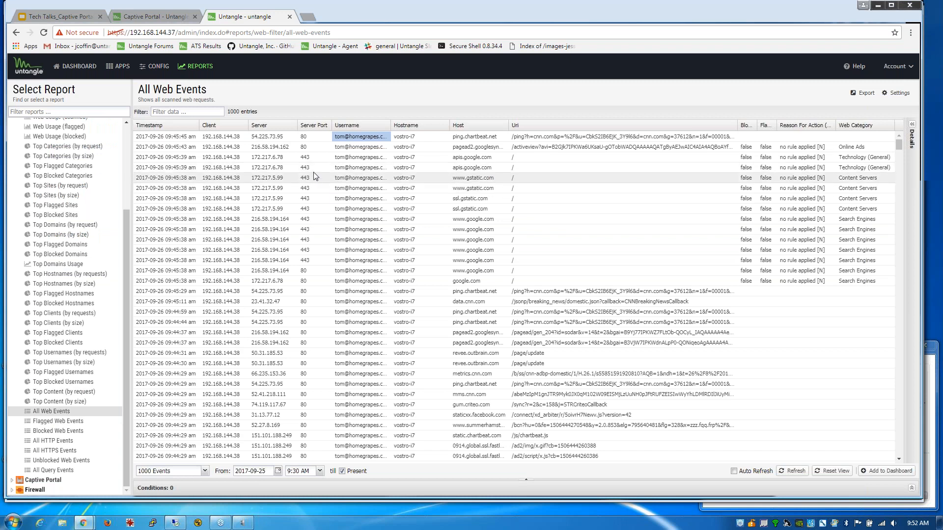
- Select port 443 and the apis.google.com host and Uri in the report row
{"action": "left_click_drag", "start_coordinate": [298, 168], "coordinate": [310, 169]}
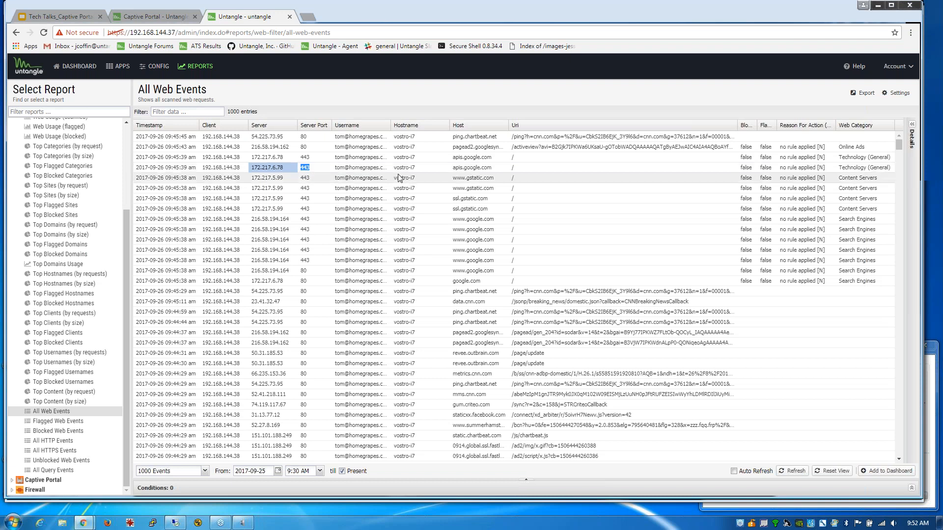
{"action": "left_click_drag", "start_coordinate": [454, 167], "coordinate": [517, 172]}
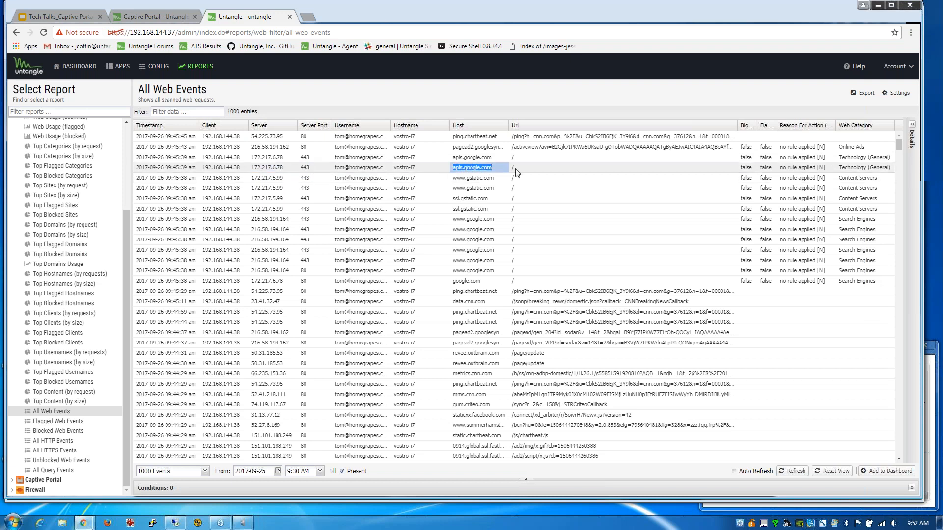
{"action": "left_click", "coordinate": [518, 168]}
{"action": "left_click", "coordinate": [542, 171]}
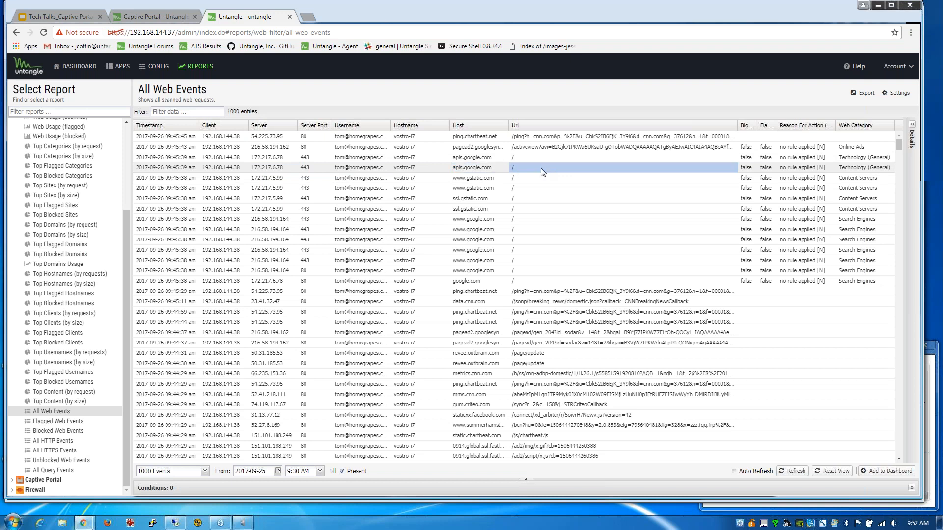
{"action": "left_click_drag", "start_coordinate": [459, 168], "coordinate": [492, 168]}
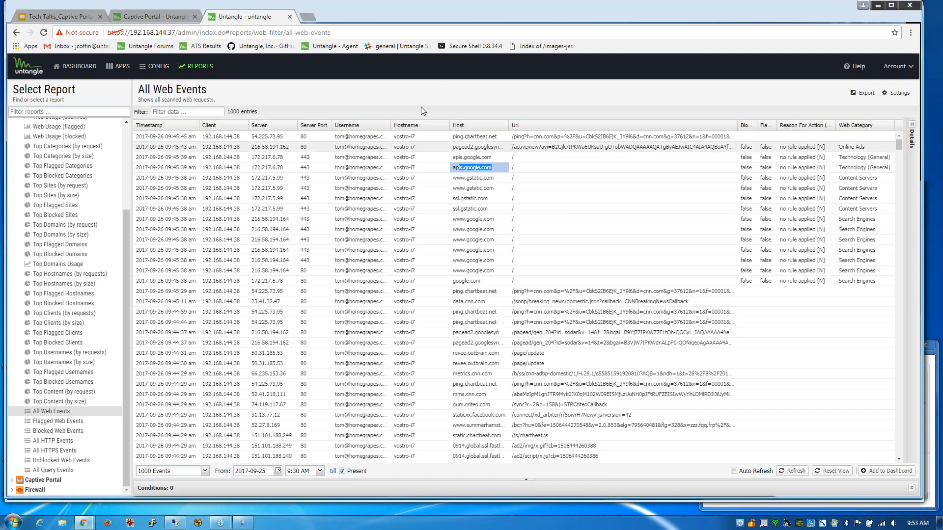
{"action": "left_click", "coordinate": [165, 20]}
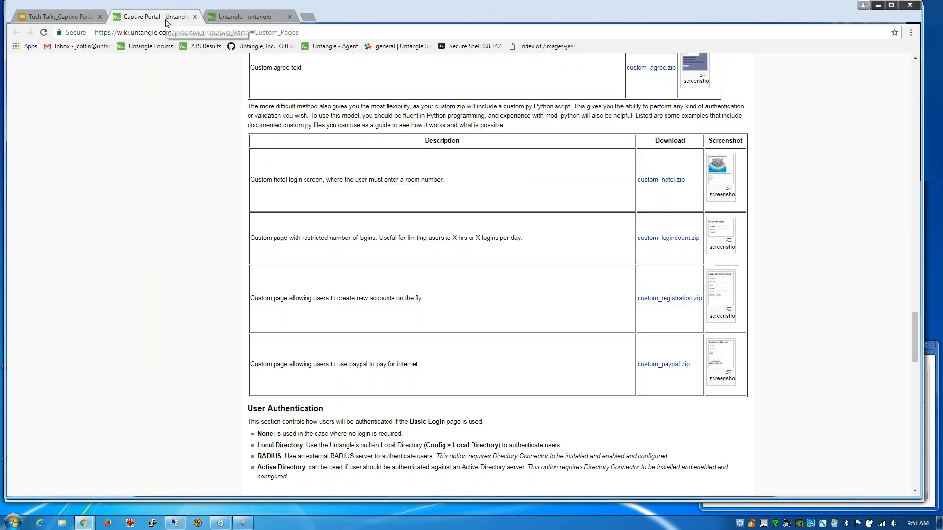
{"action": "left_click", "coordinate": [250, 13]}
- Switch Captive Portal user authentication from Google Account to Active Directory and view capture rules
{"action": "left_click", "coordinate": [122, 67]}
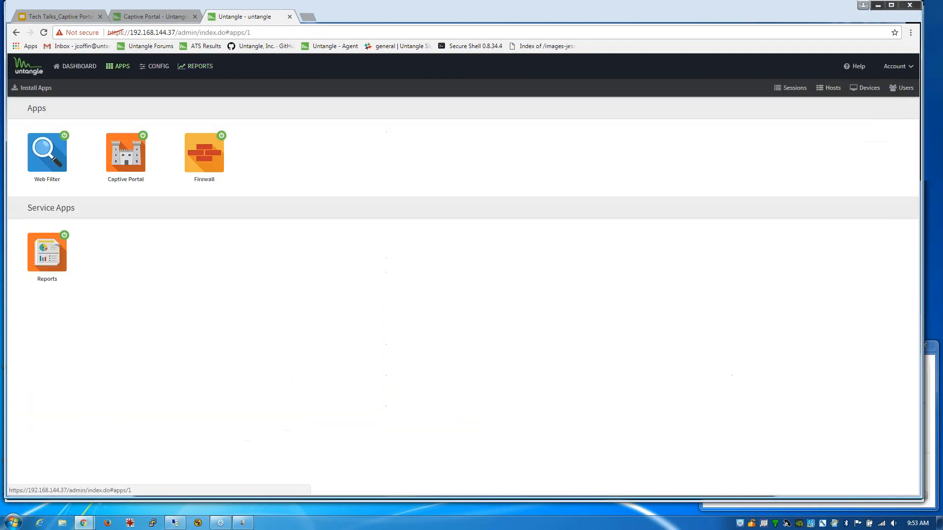
{"action": "left_click", "coordinate": [134, 160]}
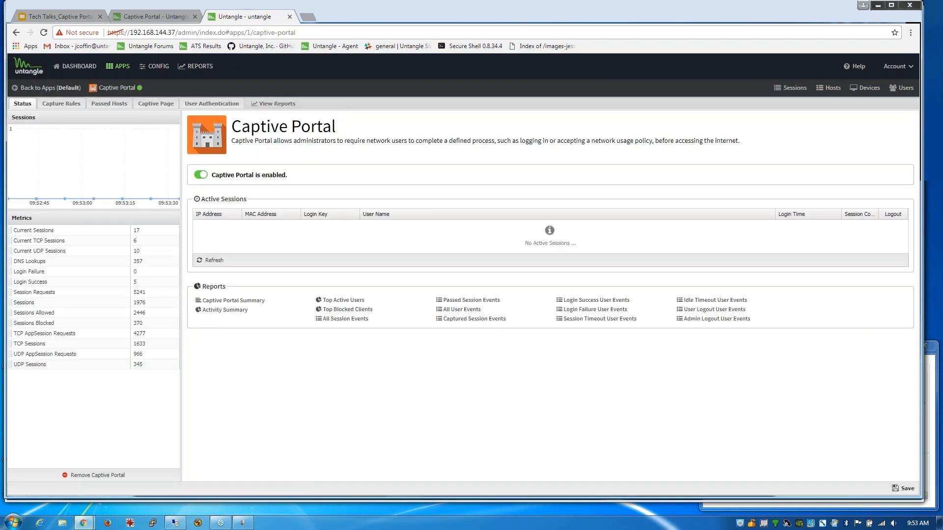
{"action": "left_click", "coordinate": [162, 104]}
{"action": "left_click", "coordinate": [203, 108]}
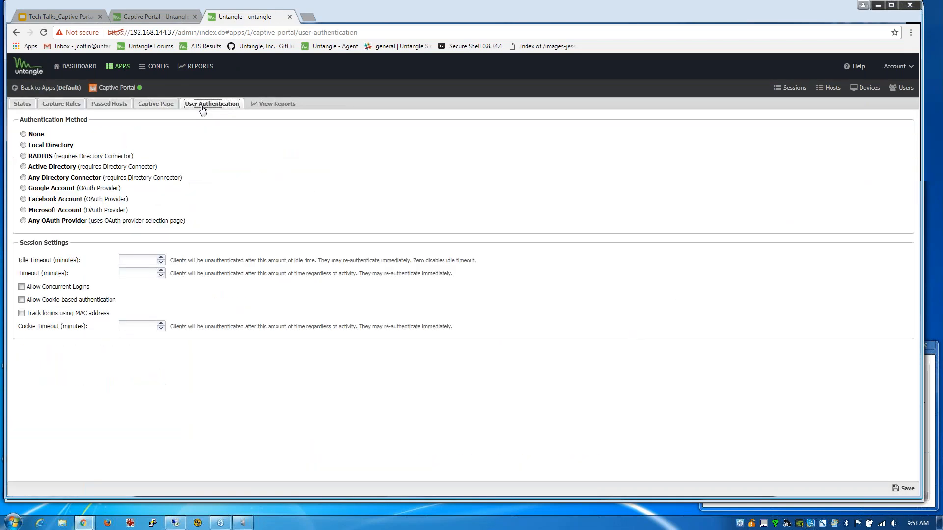
{"action": "left_click", "coordinate": [23, 189]}
{"action": "left_click", "coordinate": [23, 167]}
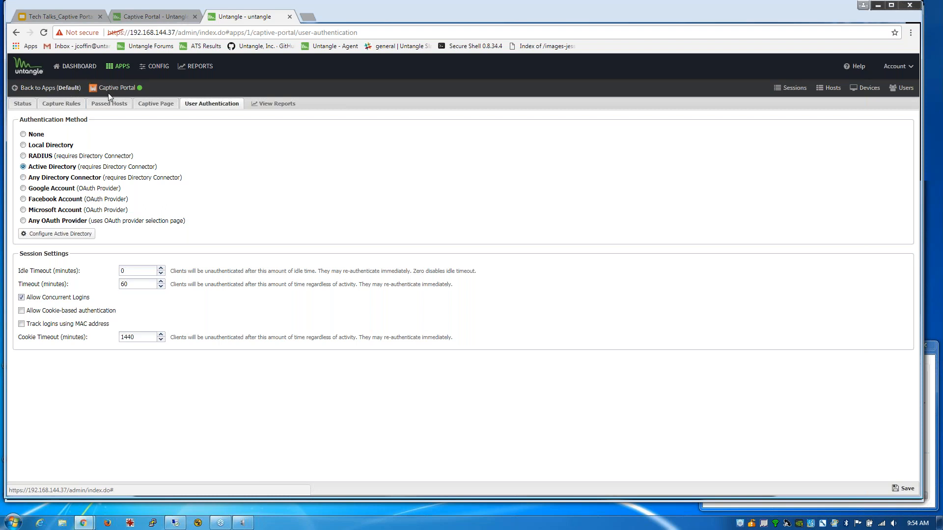
{"action": "left_click", "coordinate": [71, 105]}
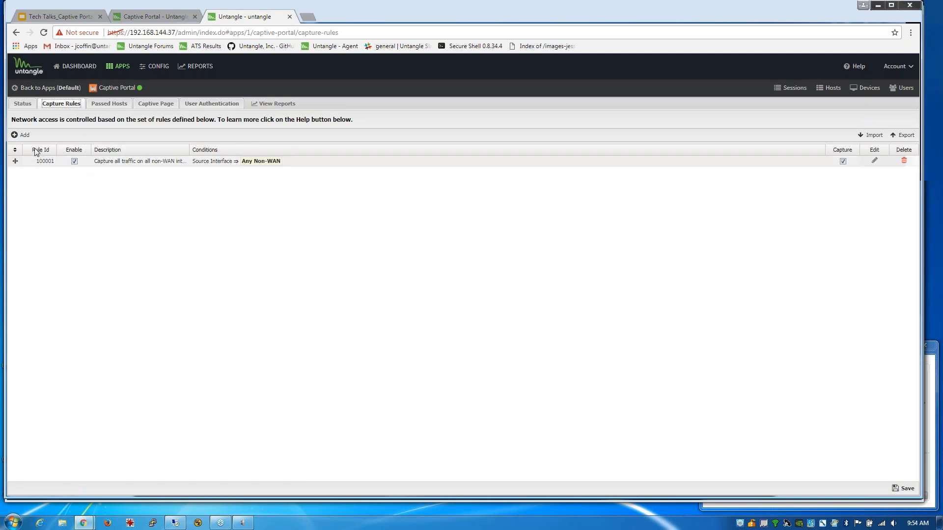
- Edit capture rule 100001, toggle Internal and Any Non-WAN, then cancel so the rule stays unchanged
{"action": "left_click", "coordinate": [874, 160]}
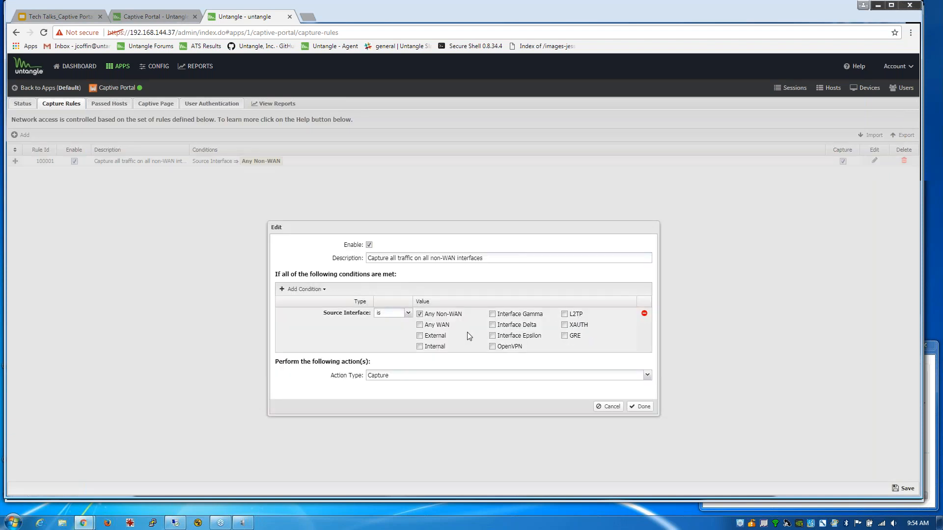
{"action": "left_click", "coordinate": [421, 347]}
{"action": "left_click", "coordinate": [421, 315]}
{"action": "left_click", "coordinate": [611, 407]}
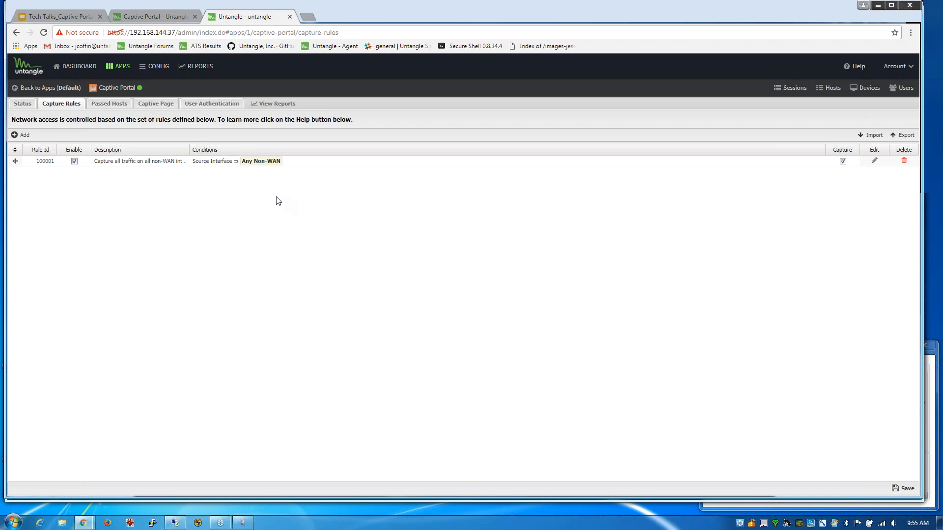
- View the Captive Page settings, then return to the apps list, discarding unsaved changes
{"action": "left_click", "coordinate": [163, 105]}
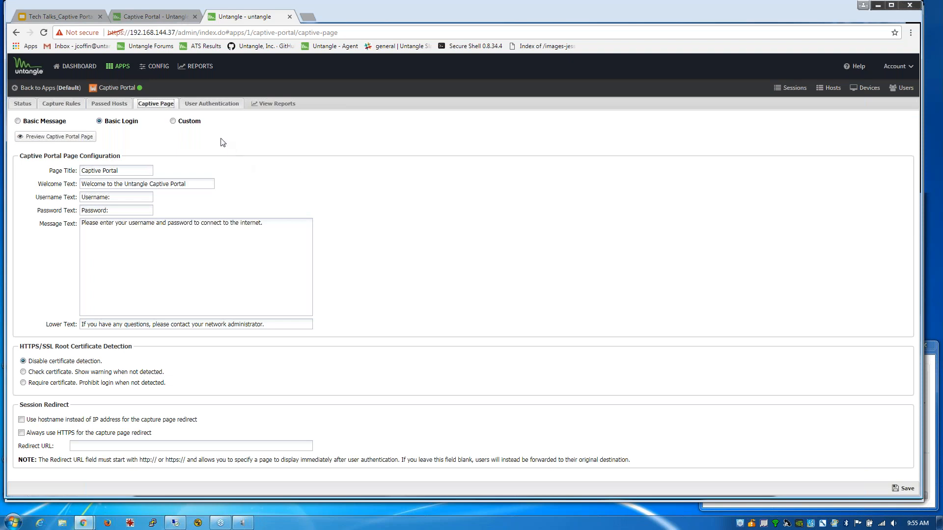
{"action": "left_click", "coordinate": [109, 72]}
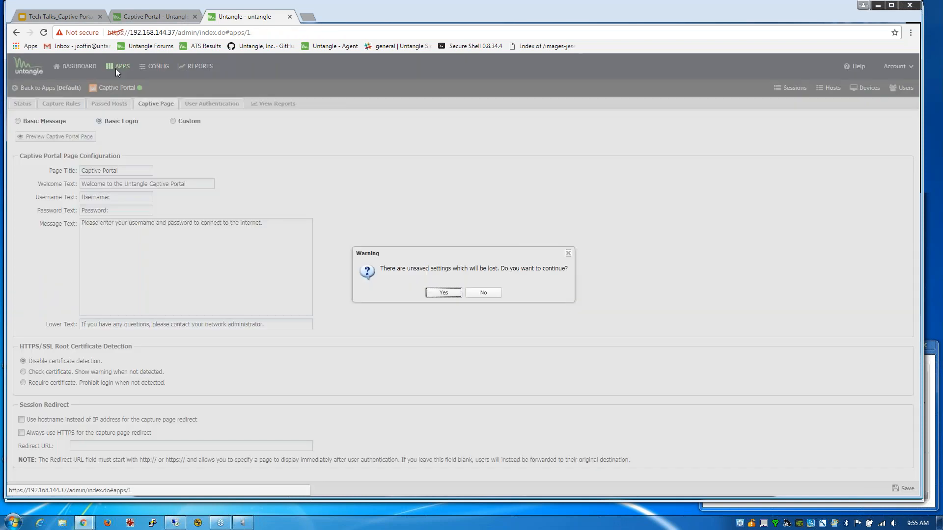
{"action": "left_click", "coordinate": [438, 293]}
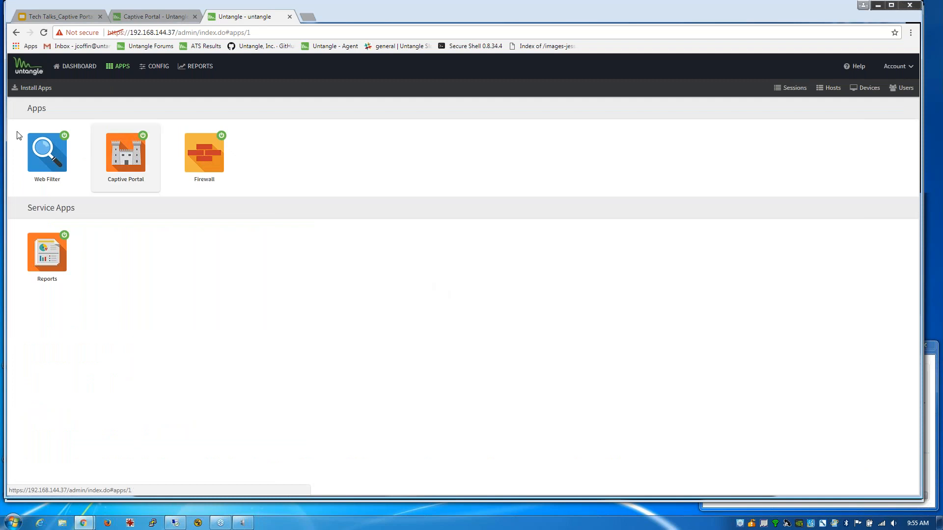
- In the Firewall's rules, add a new rule with a Username condition matching *homegrapes.com
{"action": "left_click", "coordinate": [215, 165]}
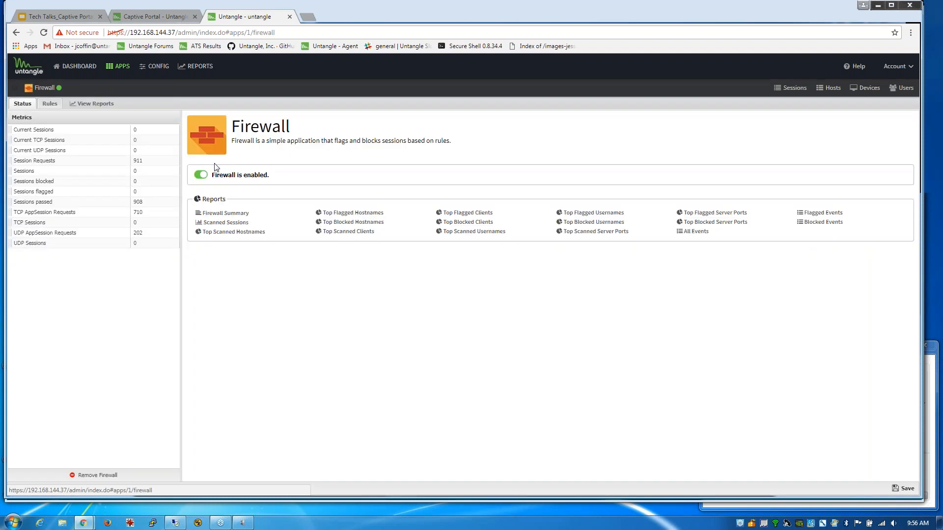
{"action": "left_click", "coordinate": [48, 105]}
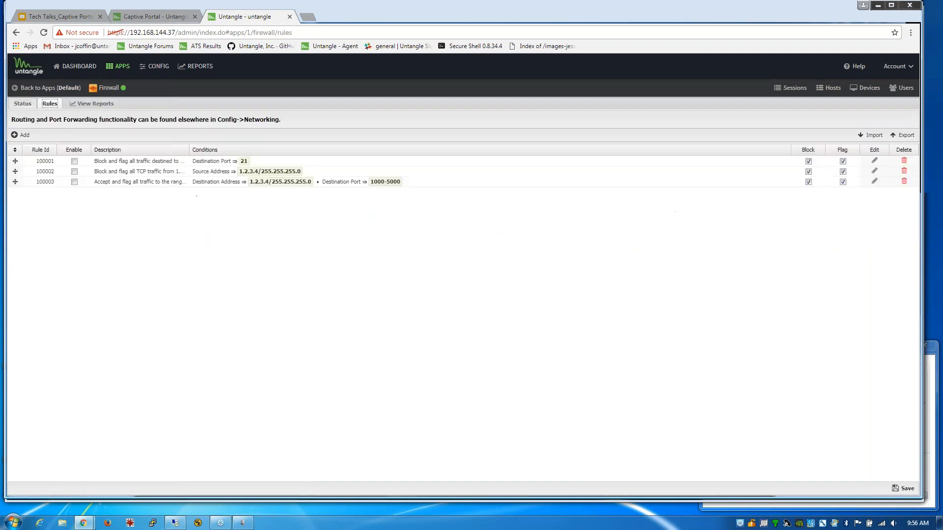
{"action": "left_click", "coordinate": [20, 135]}
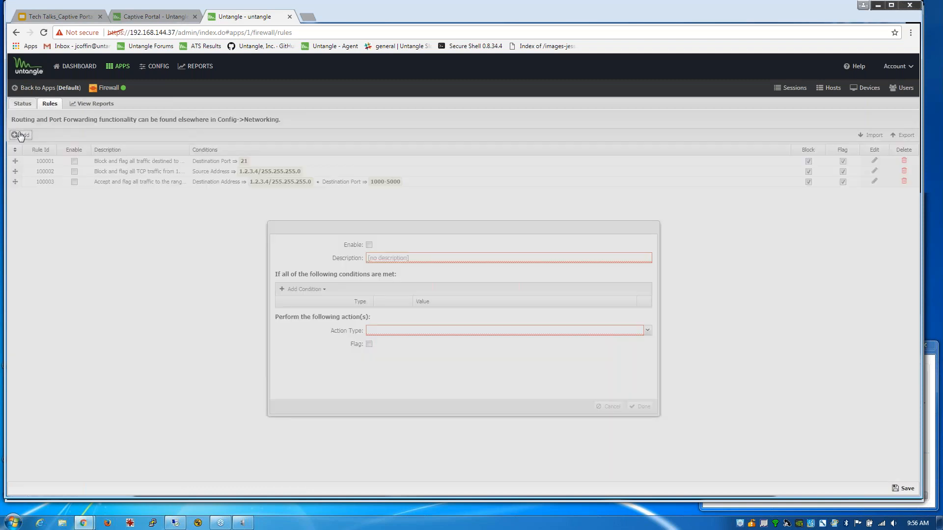
{"action": "left_click", "coordinate": [324, 290]}
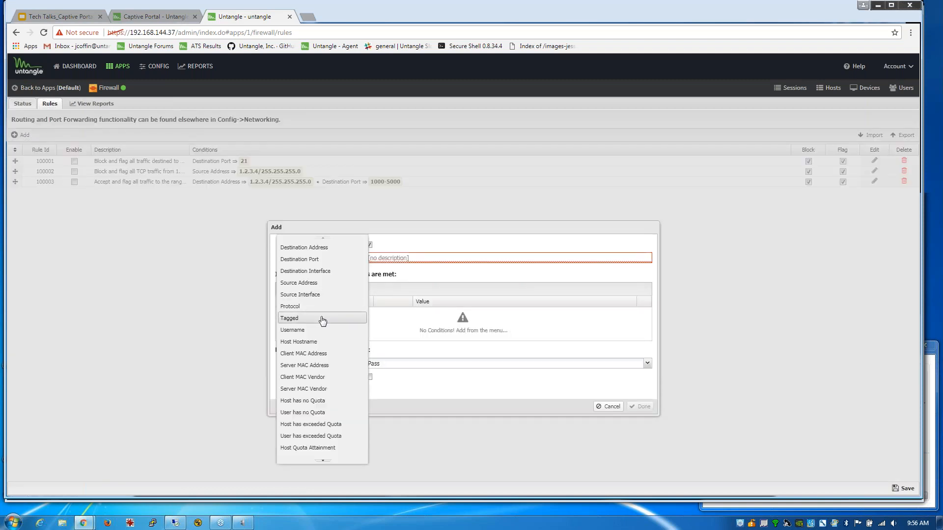
{"action": "left_click", "coordinate": [315, 330]}
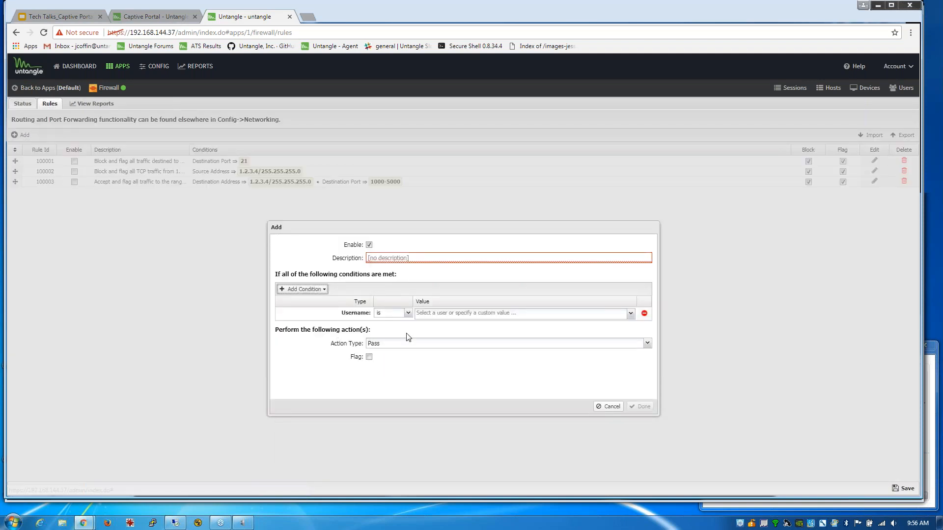
{"action": "left_click", "coordinate": [460, 315]}
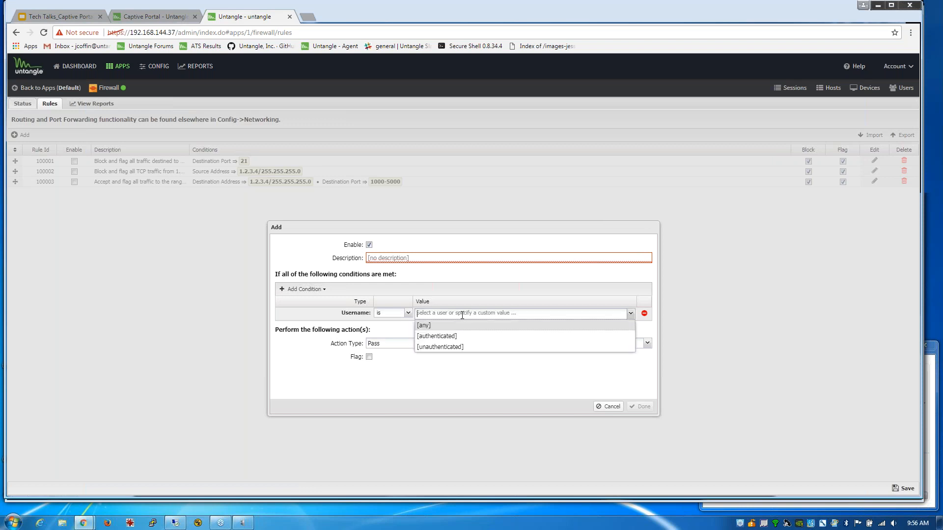
{"action": "type", "text": "*"}
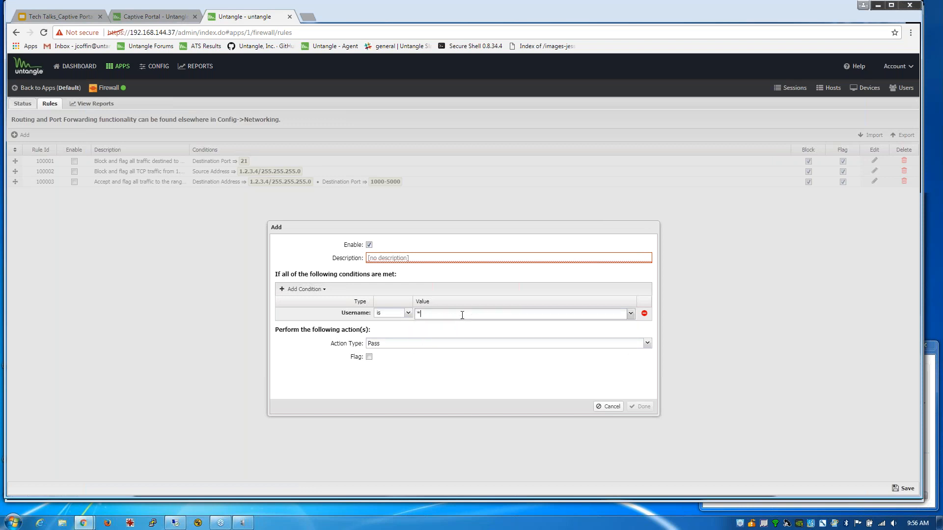
{"action": "type", "text": "homegrapes.com"}
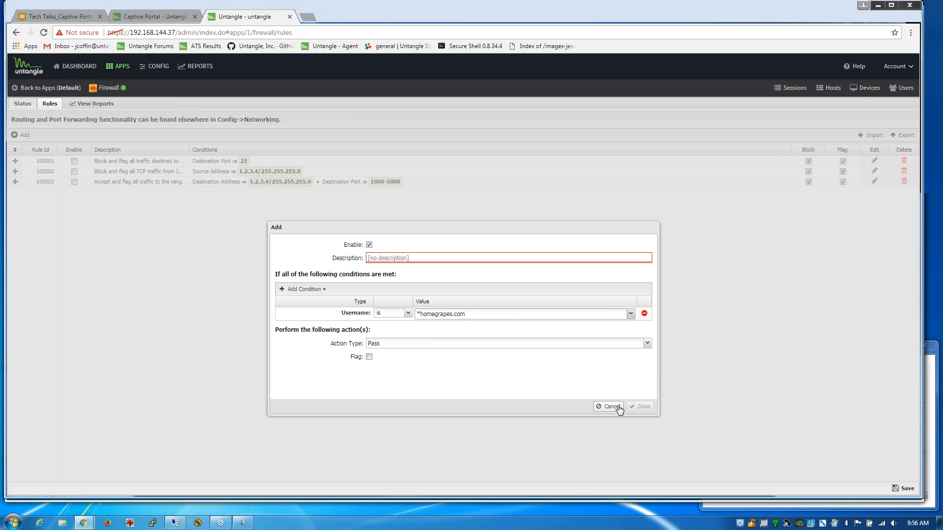
{"action": "key", "text": "Return"}
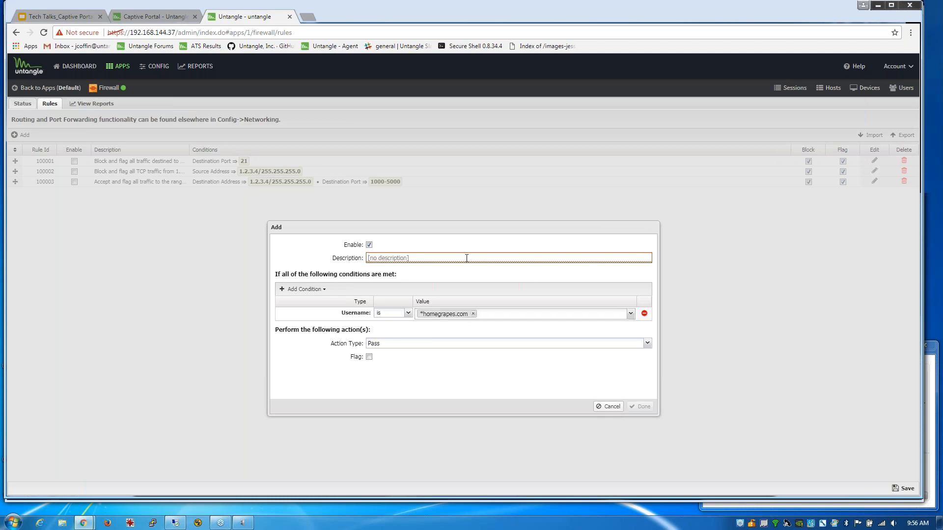
- Describe the rule as 'pass homegrapes.com' and add it to the rules list
{"action": "left_click", "coordinate": [467, 258]}
{"action": "type", "text": "pass h"}
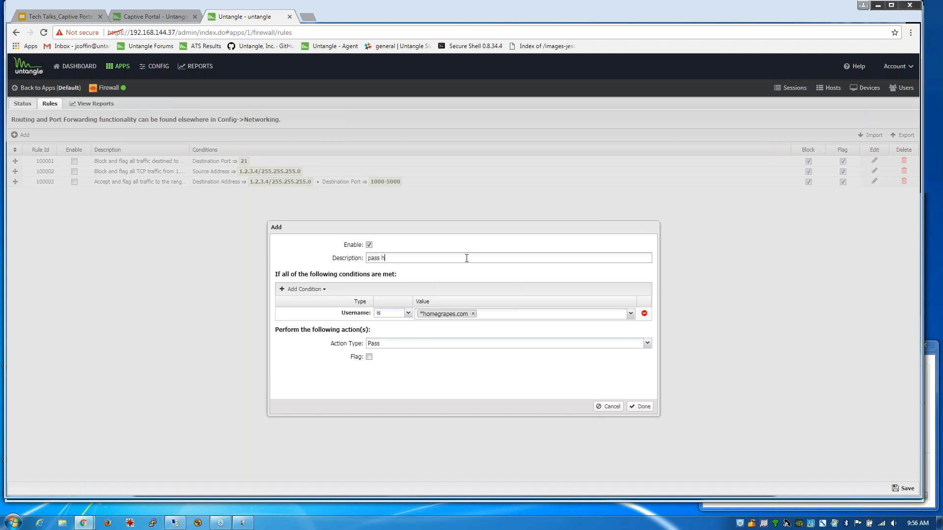
{"action": "type", "text": "omegrapes.com"}
{"action": "left_click", "coordinate": [641, 407]}
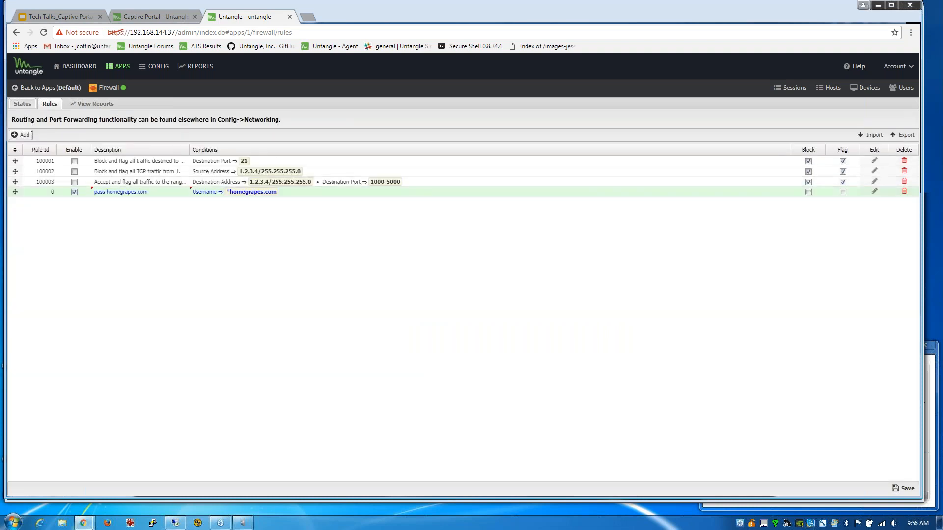
{"action": "left_click", "coordinate": [28, 137]}
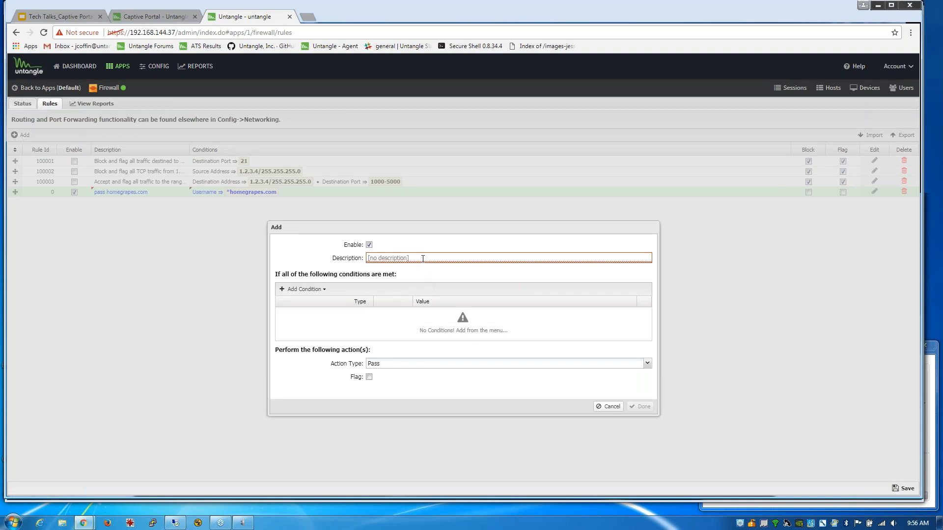
- Add a condition-less 'block' rule with Block action, then return to Apps, discarding unsaved rules
{"action": "type", "text": "block"}
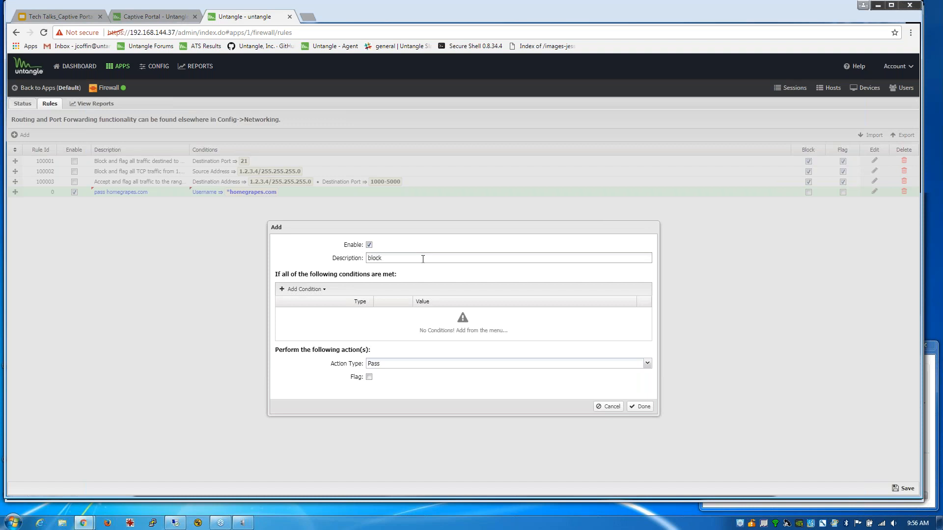
{"action": "left_click", "coordinate": [305, 289]}
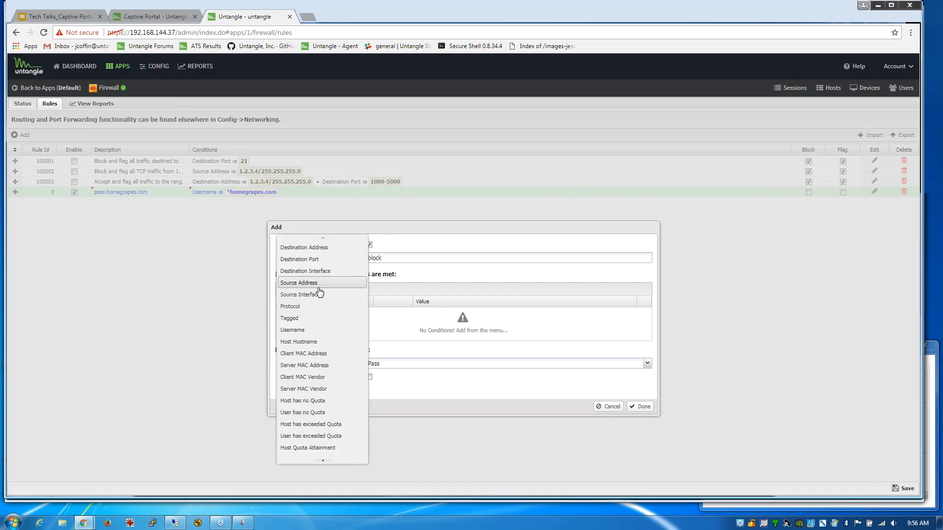
{"action": "left_click", "coordinate": [306, 334]}
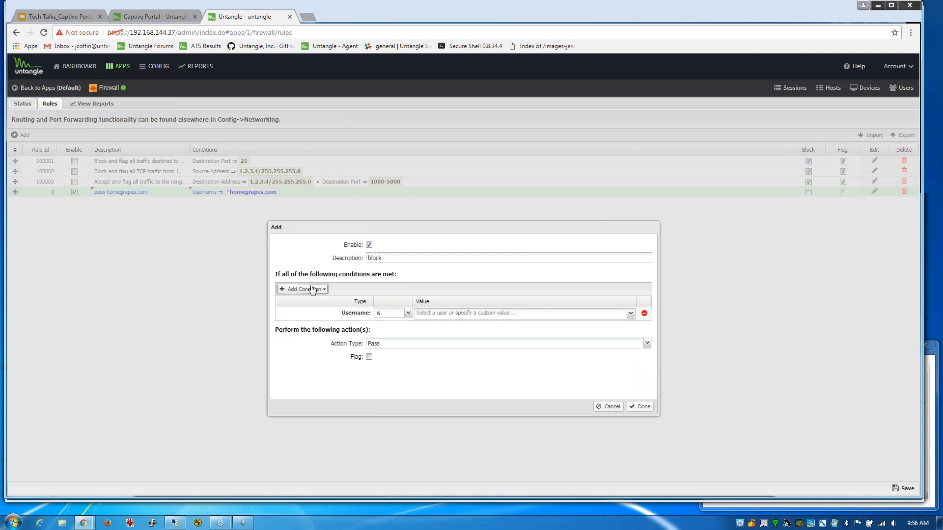
{"action": "left_click", "coordinate": [644, 315]}
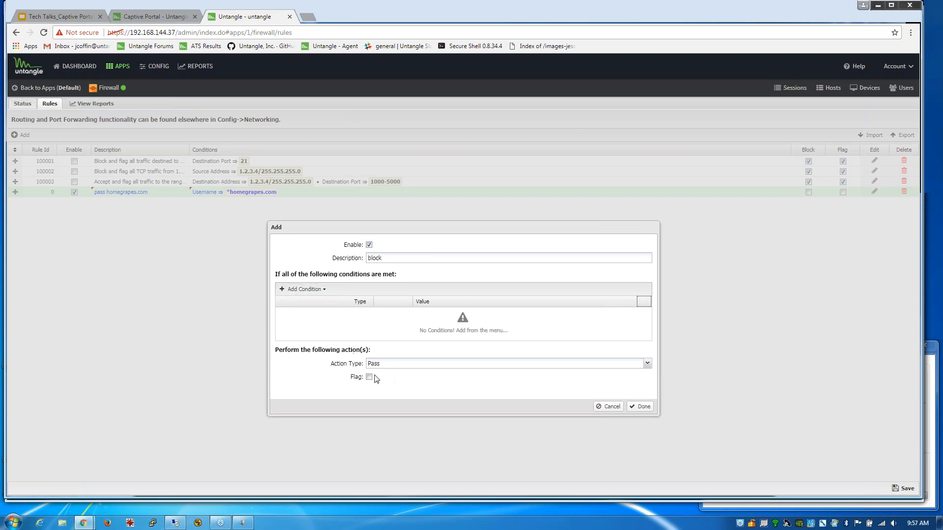
{"action": "left_click", "coordinate": [397, 366]}
{"action": "left_click", "coordinate": [394, 386]}
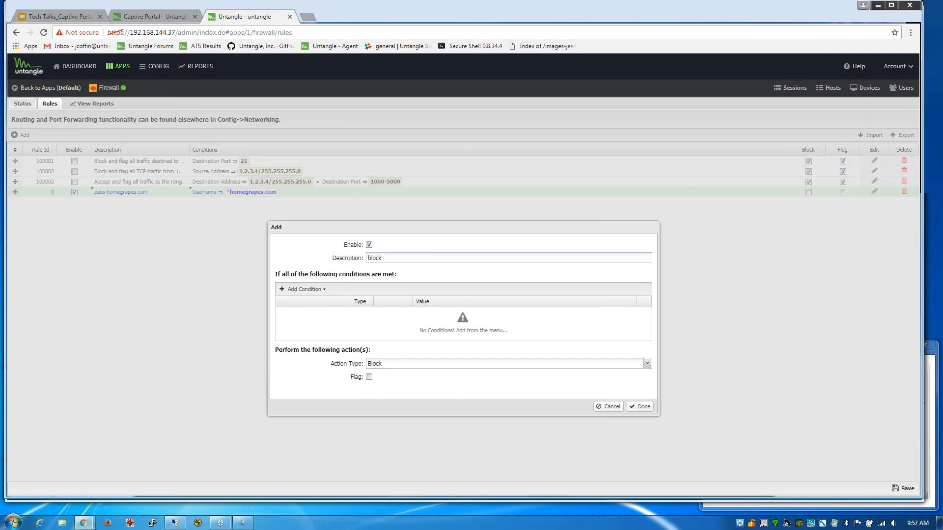
{"action": "left_click", "coordinate": [640, 407]}
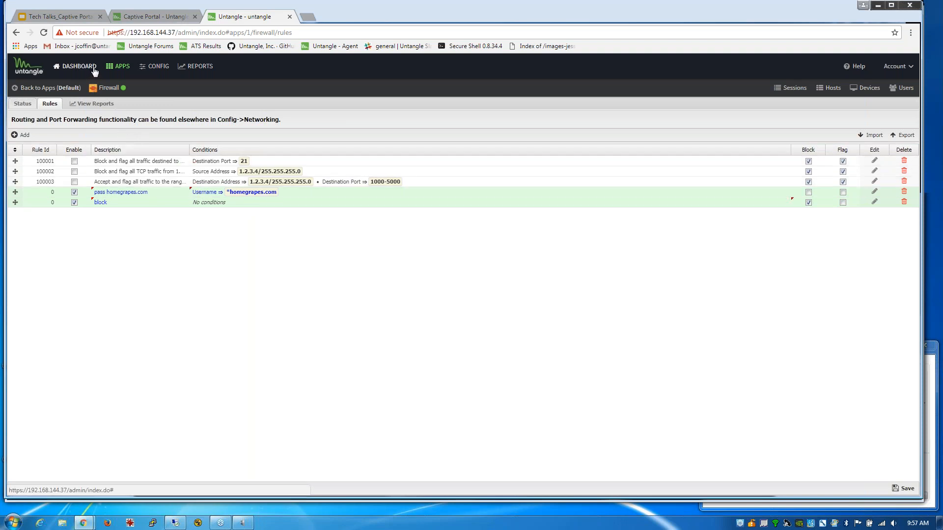
{"action": "left_click", "coordinate": [118, 67]}
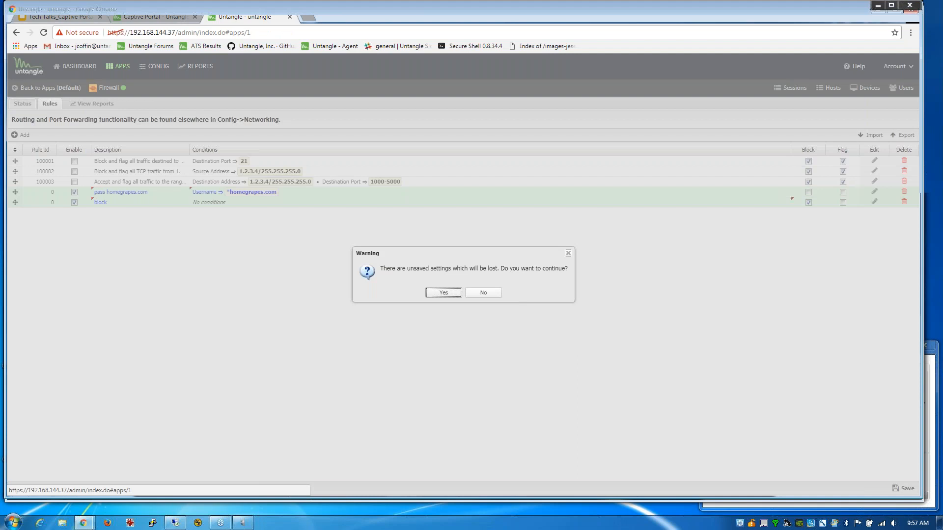
{"action": "left_click", "coordinate": [440, 293]}
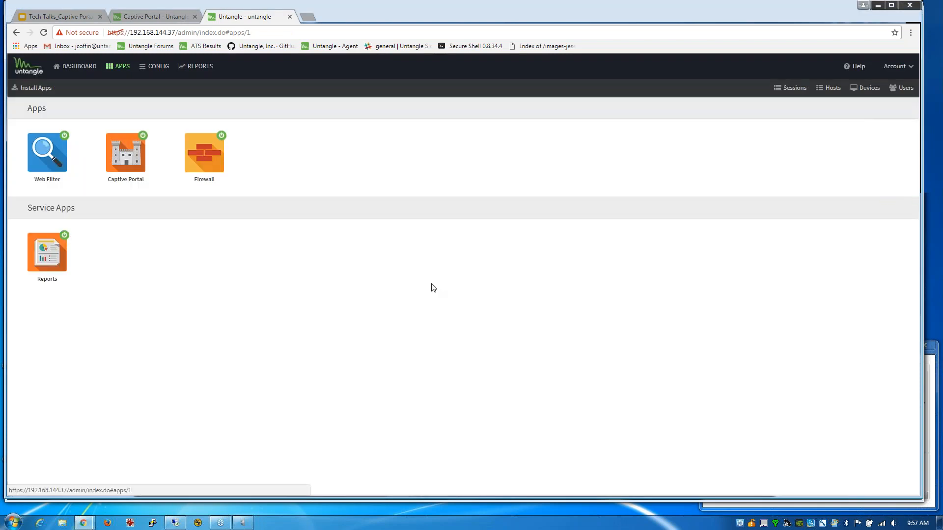
- Show slide 9, Troubleshooting and Questions, then go back to the Captive Portal wiki page
{"action": "left_click", "coordinate": [61, 19]}
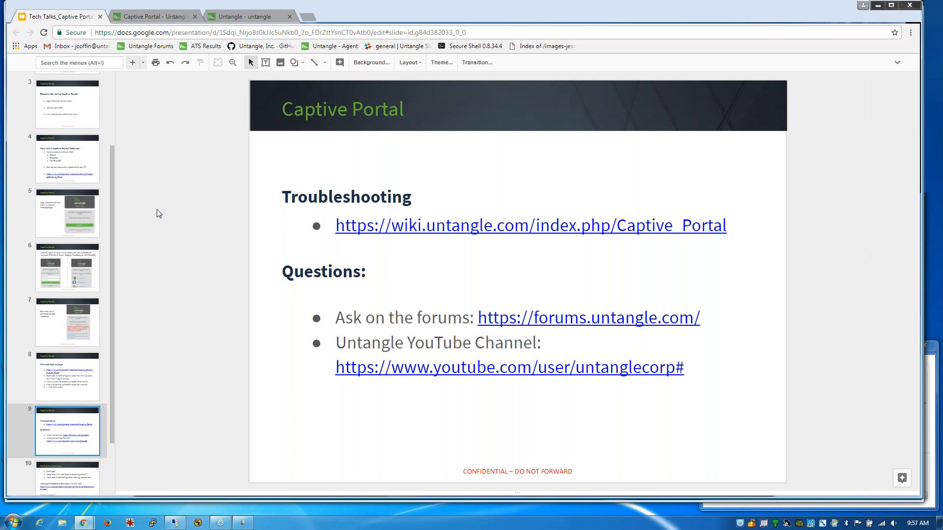
{"action": "left_click", "coordinate": [156, 17]}
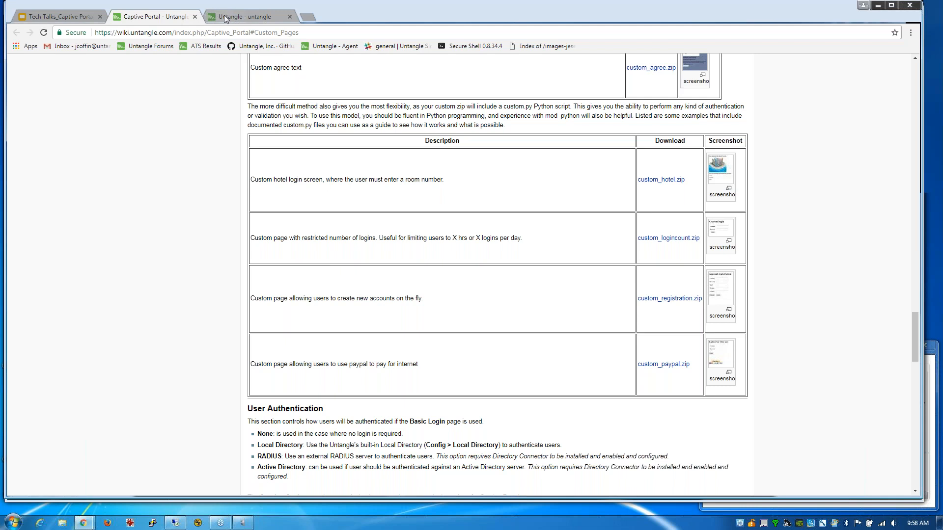
- Glance at the slide deck, then open the Captive Portal app's status page in the Untangle admin
{"action": "left_click", "coordinate": [57, 16]}
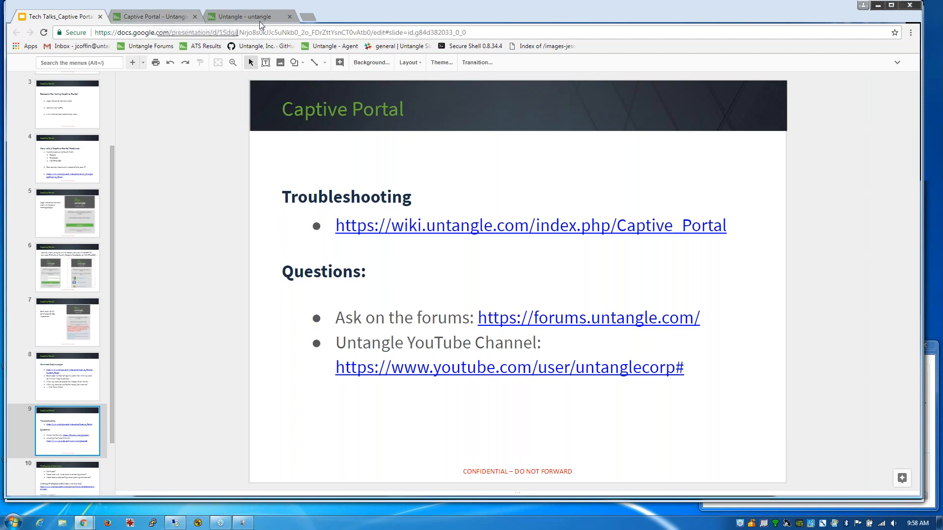
{"action": "left_click", "coordinate": [174, 15]}
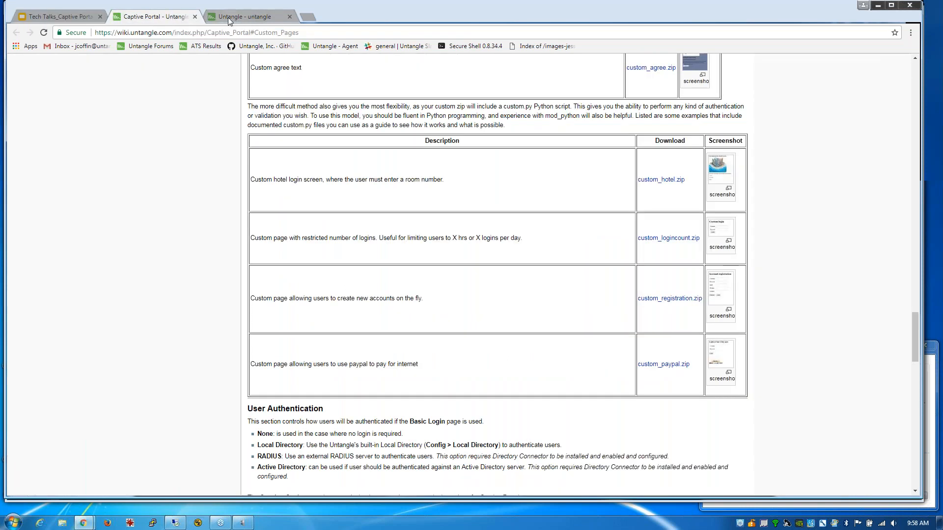
{"action": "left_click", "coordinate": [228, 16]}
{"action": "left_click", "coordinate": [128, 145]}
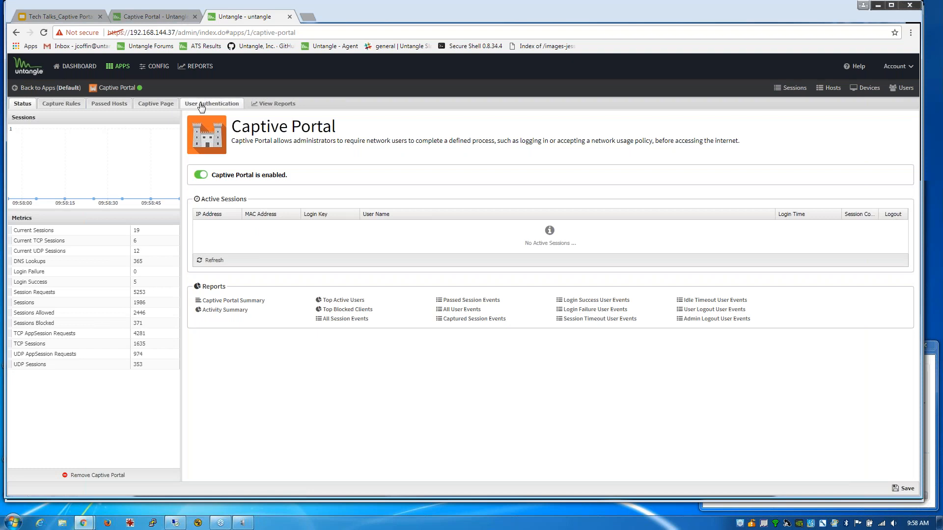
- Switch Captive Portal user authentication to Any Directory Connector, then return to the troubleshooting slide
{"action": "left_click", "coordinate": [196, 104]}
{"action": "left_click", "coordinate": [22, 178]}
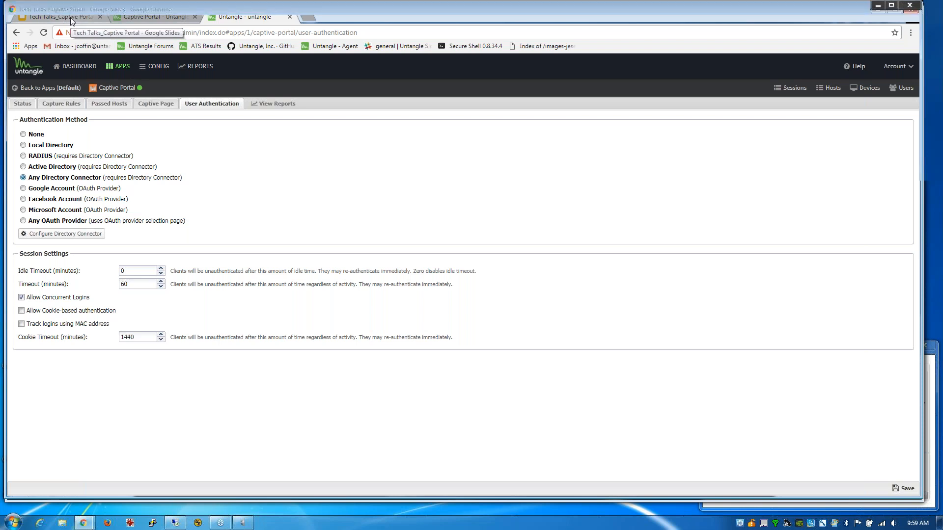
{"action": "left_click", "coordinate": [70, 16]}
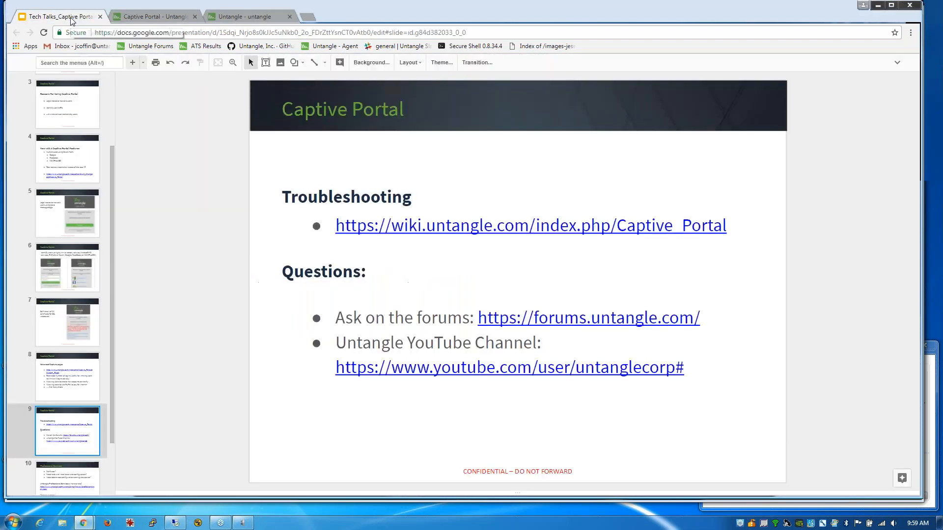
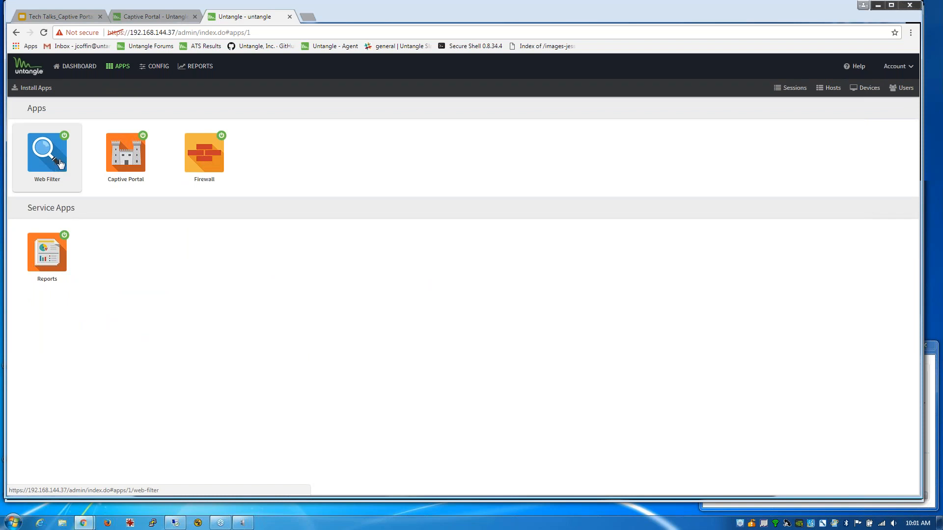
- Glance at the slide deck, then return to the Untangle Apps page listing Web Filter, Captive Portal, Firewall and Reports
{"action": "left_click", "coordinate": [61, 16]}
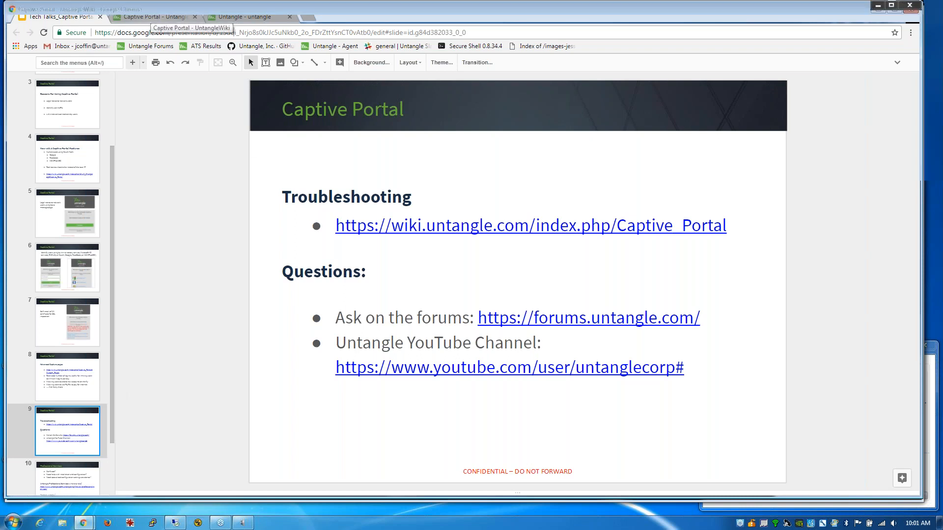
{"action": "left_click", "coordinate": [151, 17]}
{"action": "left_click", "coordinate": [257, 18]}
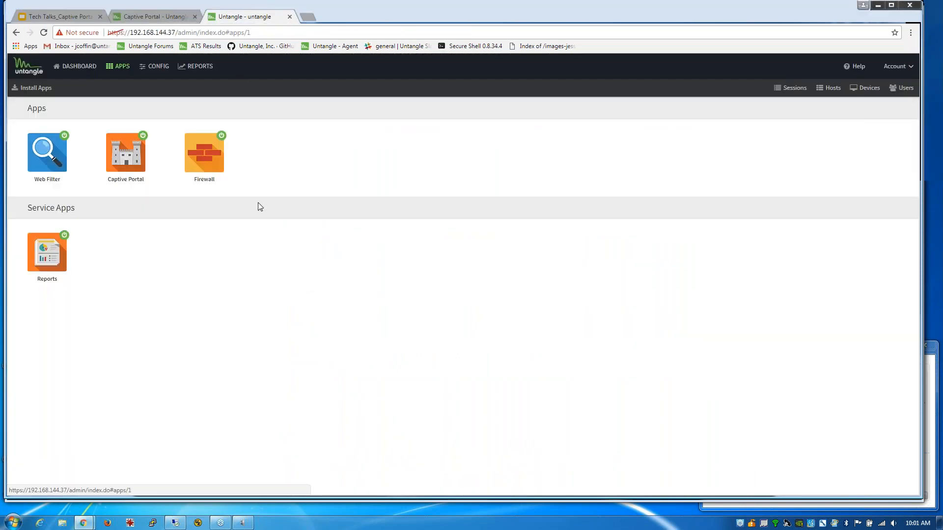
- Go to Config > Network and show the currently empty Filter Rules list
{"action": "left_click", "coordinate": [157, 67]}
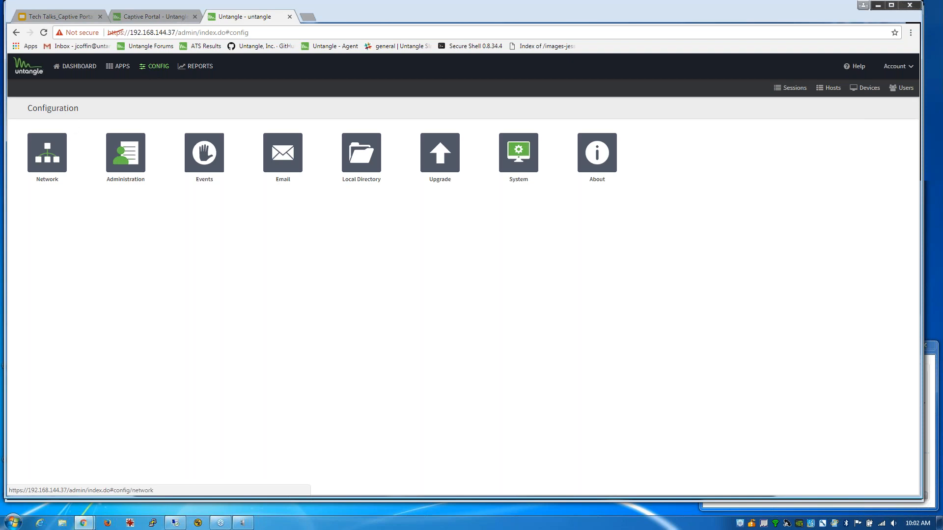
{"action": "left_click", "coordinate": [54, 151]}
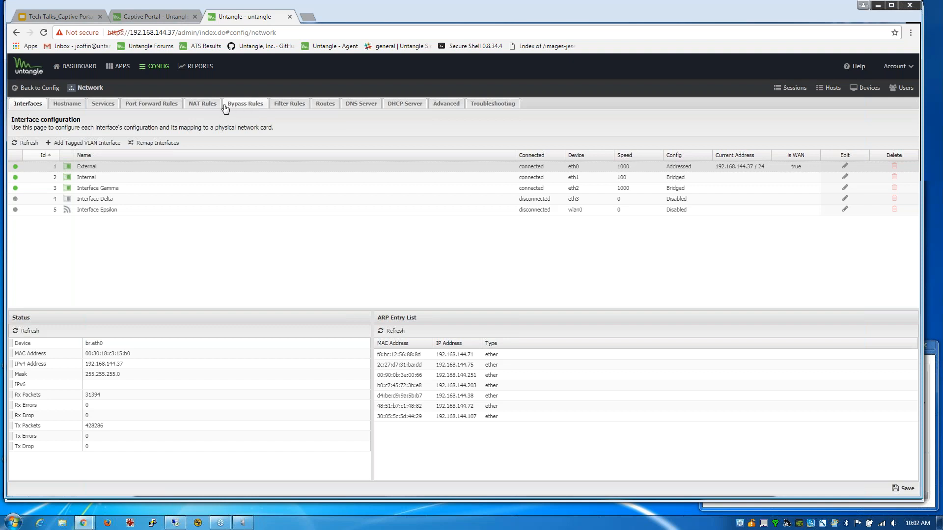
{"action": "left_click", "coordinate": [289, 104]}
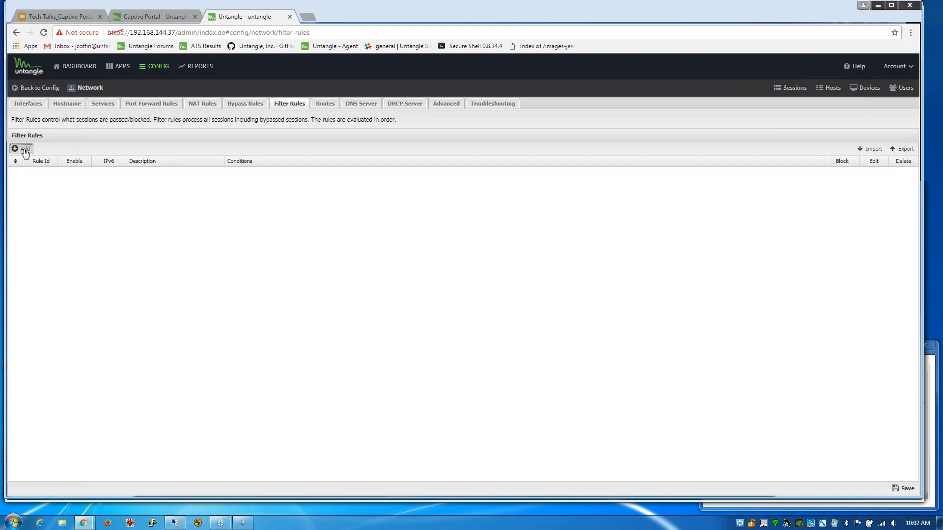
- Add a new filter rule with the description 'separate lans'
{"action": "left_click", "coordinate": [22, 148]}
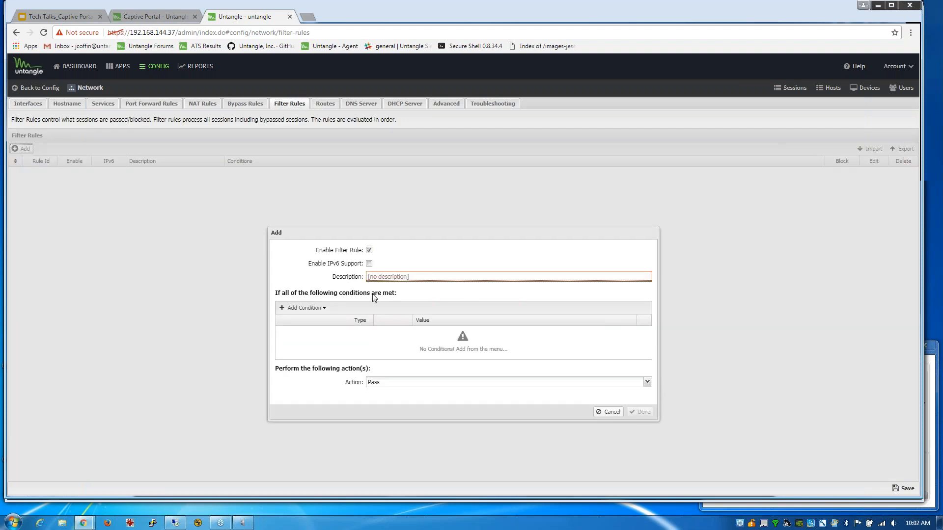
{"action": "left_click", "coordinate": [407, 277]}
{"action": "type", "text": "blo"}
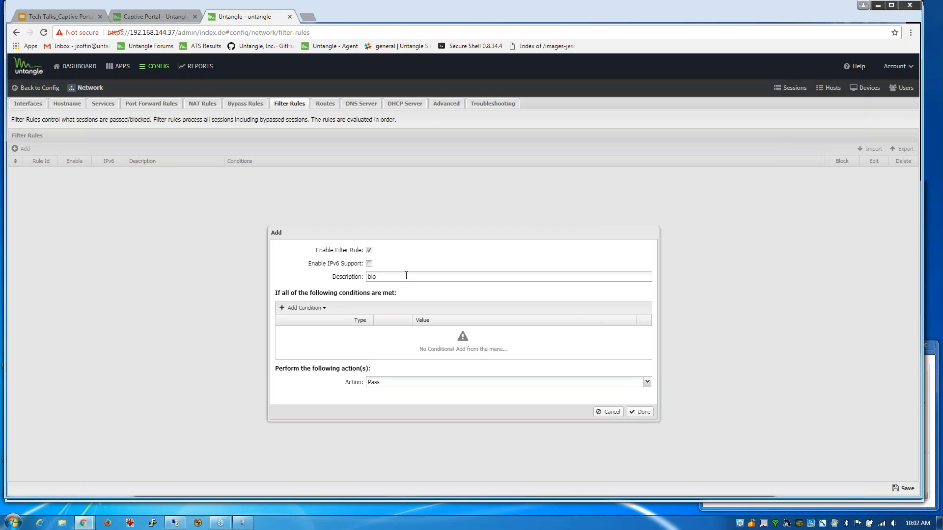
{"action": "key", "text": "BackSpace"}
{"action": "type", "text": "spe"}
{"action": "key", "text": "BackSpace"}
{"action": "key", "text": "BackSpace"}
{"action": "type", "text": "eparate lans"}
- Add conditions Destination Interface = Internal and Source Interface = Interface Gamma
{"action": "left_click", "coordinate": [303, 308]}
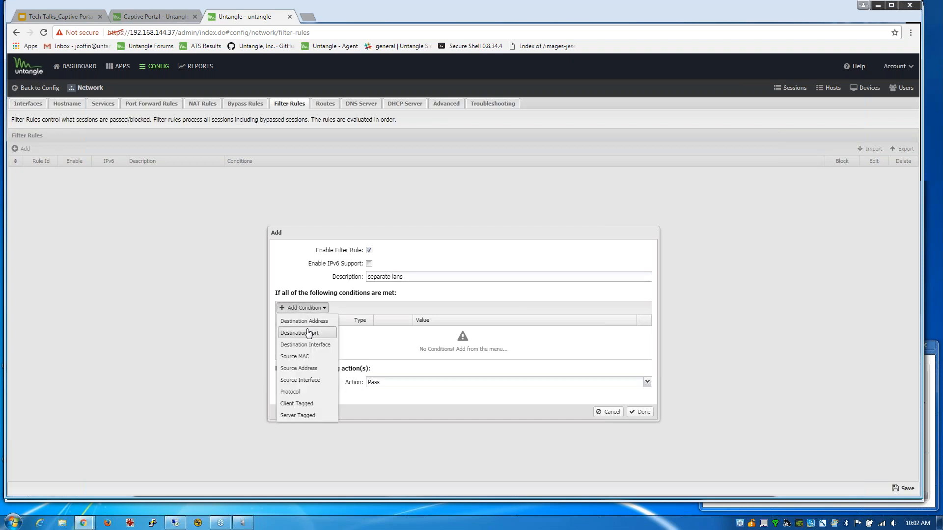
{"action": "left_click", "coordinate": [304, 346]}
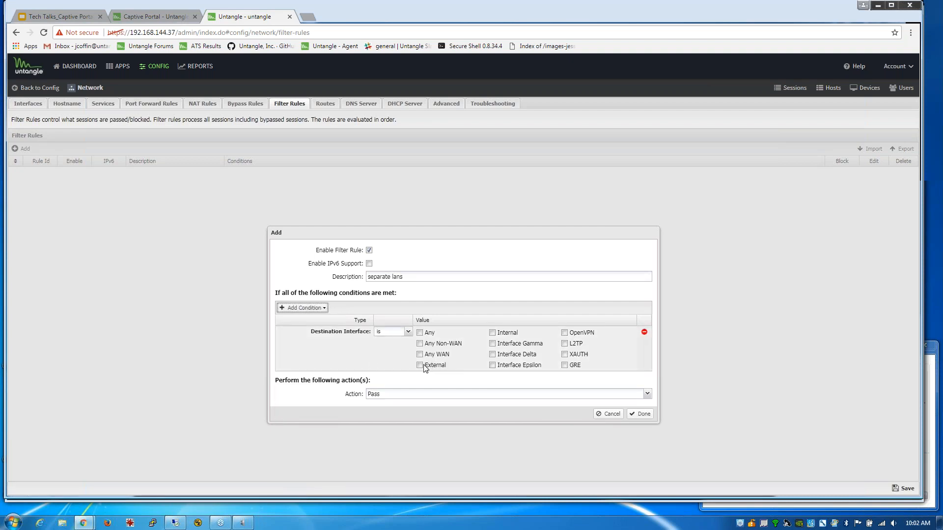
{"action": "left_click", "coordinate": [492, 333]}
{"action": "left_click", "coordinate": [285, 310]}
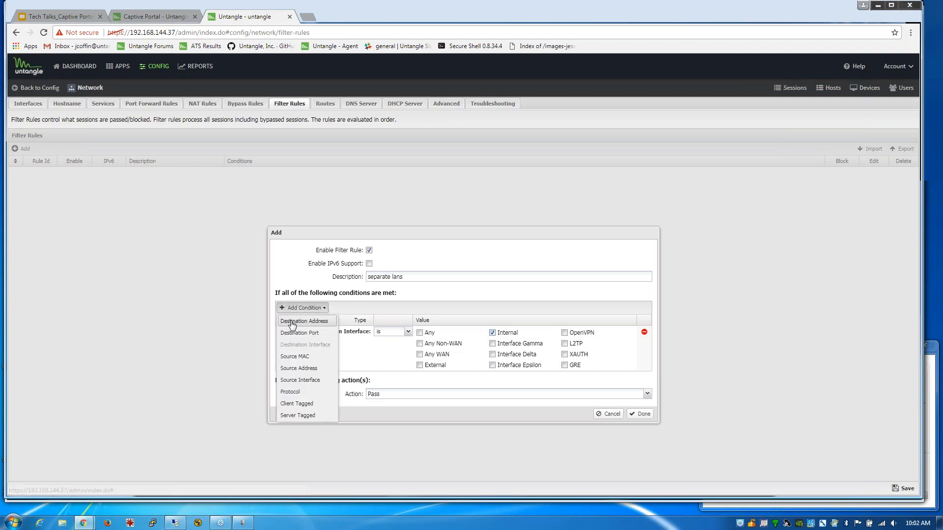
{"action": "left_click", "coordinate": [400, 304]}
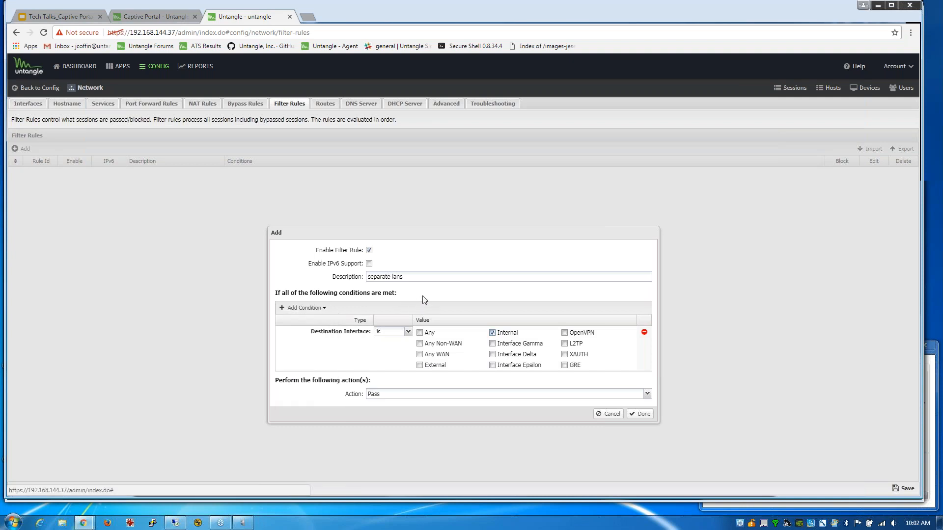
{"action": "left_click", "coordinate": [296, 311]}
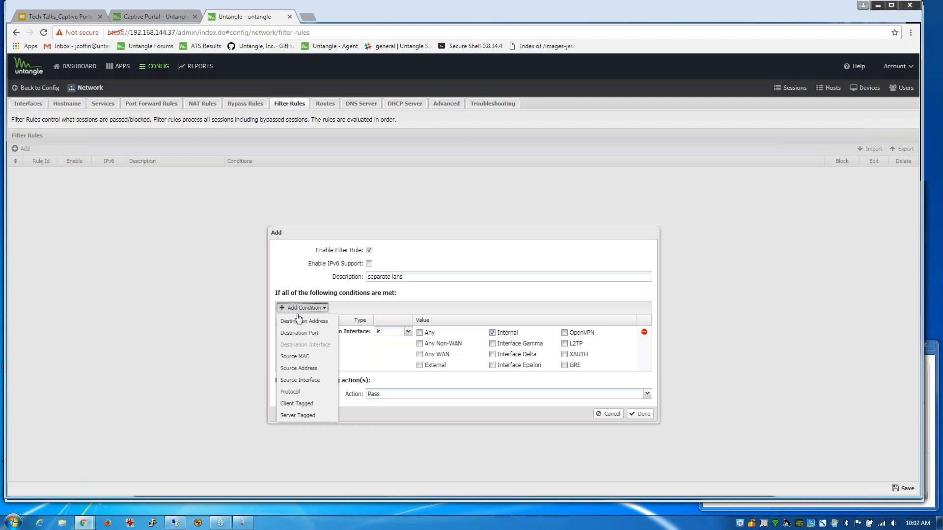
{"action": "left_click", "coordinate": [315, 381]}
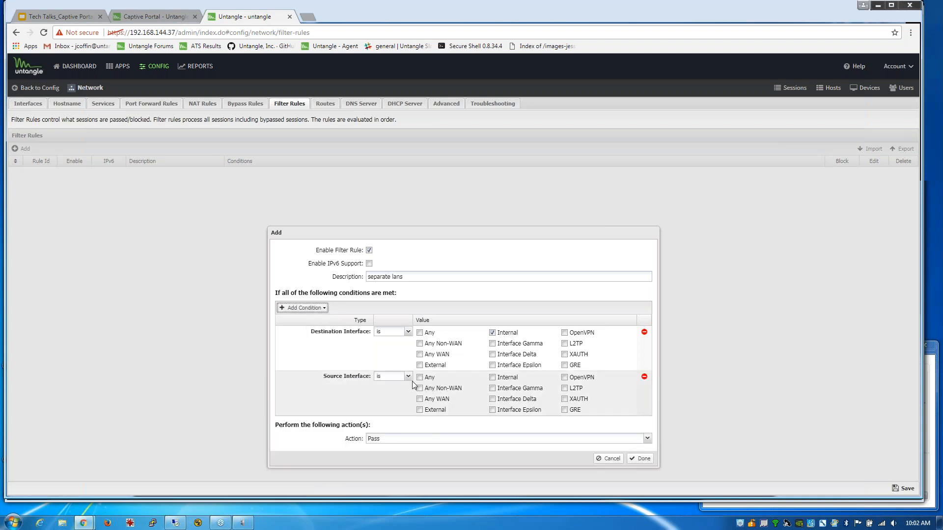
{"action": "left_click", "coordinate": [494, 389]}
- Set the rule's action to Block, then return to the webinar slides
{"action": "left_click", "coordinate": [502, 441]}
{"action": "left_click", "coordinate": [487, 450]}
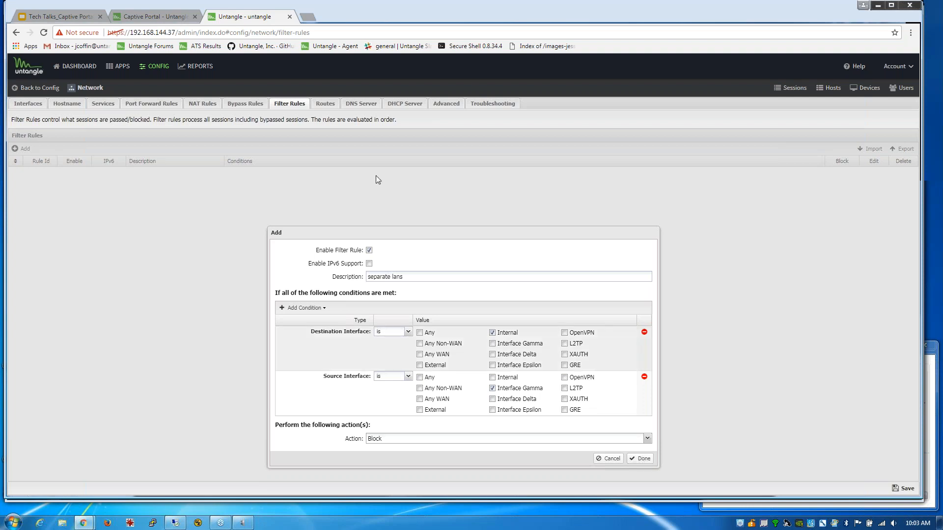
{"action": "left_click", "coordinate": [79, 18]}
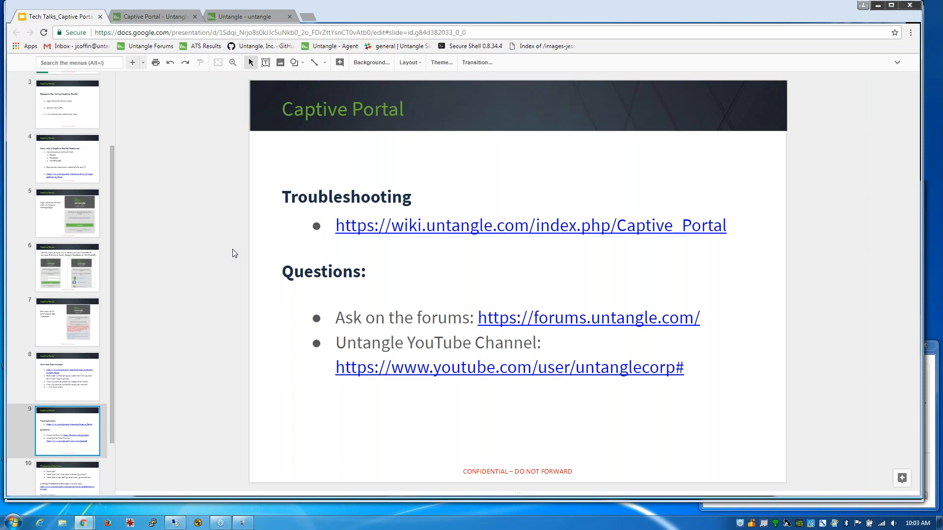
- Move past the Professional Services slide to the closing Thank You! slide
{"action": "left_click_drag", "start_coordinate": [113, 319], "coordinate": [108, 385]}
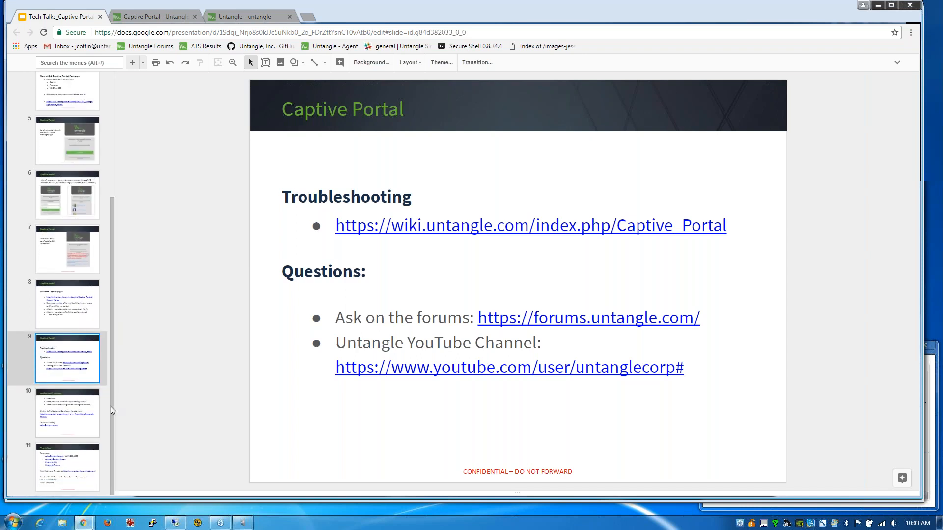
{"action": "left_click", "coordinate": [82, 415]}
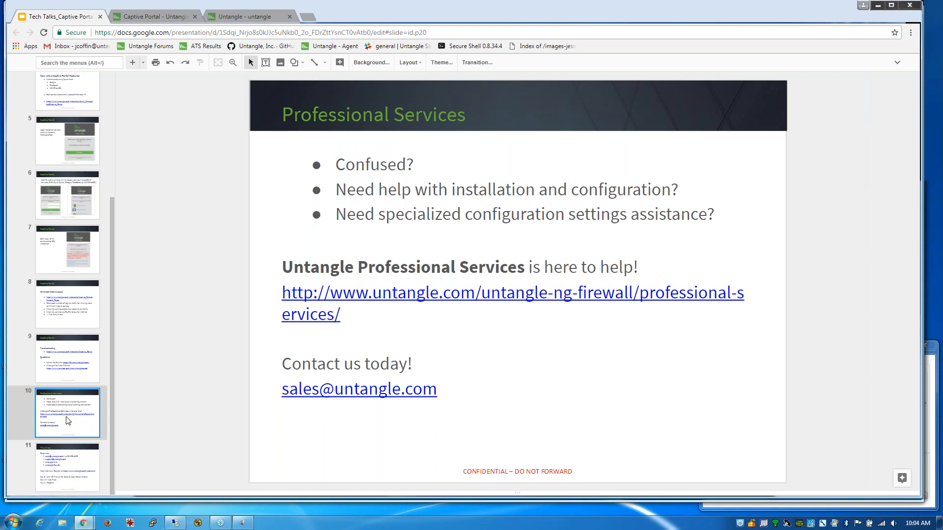
{"action": "left_click", "coordinate": [72, 460]}
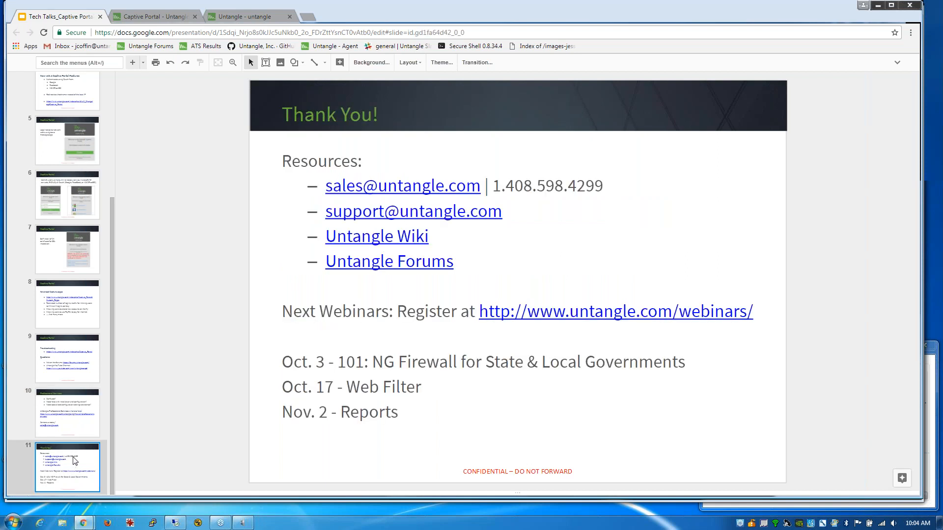